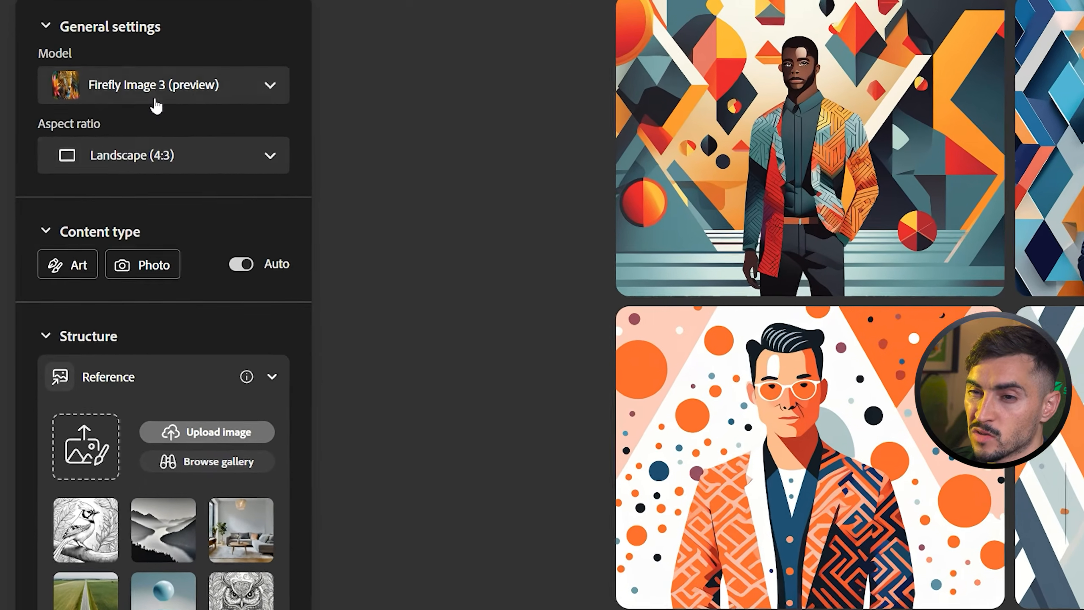
Generate images with Firefly Image 3 (preview) from the prepared prompt for a busy post-apocalyptic marketplace with steam-powered machines and a rustic, Victorian flair.
left_click(91, 137)
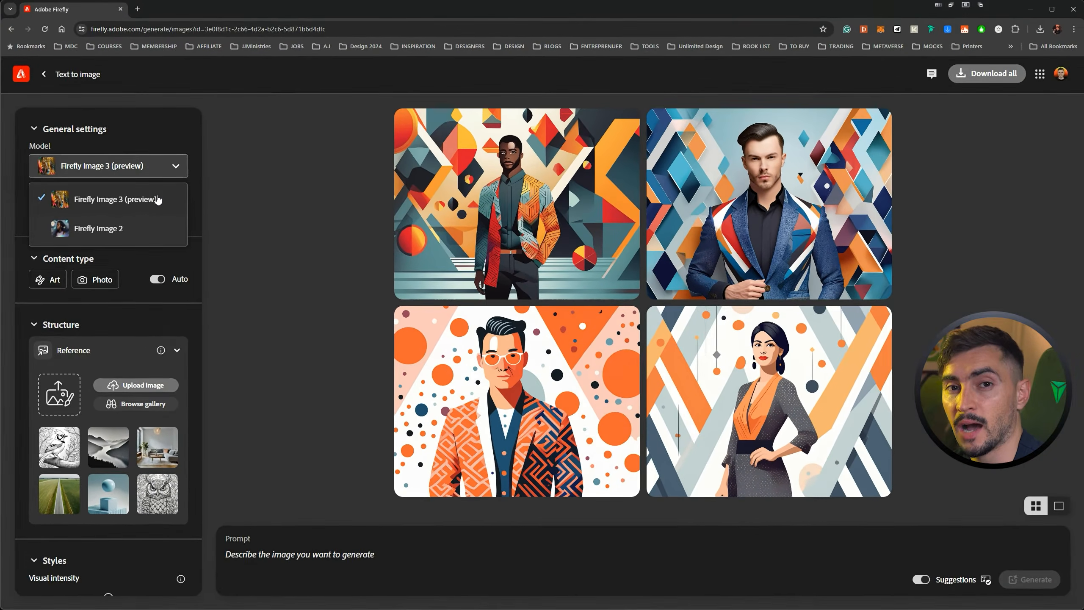
left_click(158, 200)
left_click(349, 557)
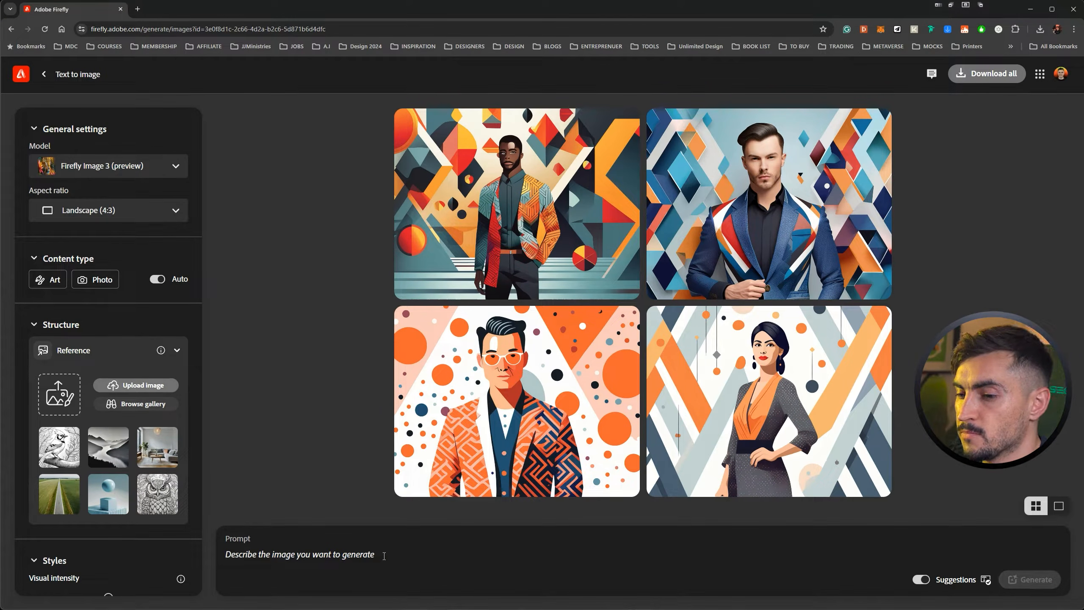
type("Illustrate a busy marketplace in a post-apocalyptic world, filled with vendors selling mechanical gadgets and steam-powered machines. The setting should have a rustic, Victorian flair.\"")
key("Return")
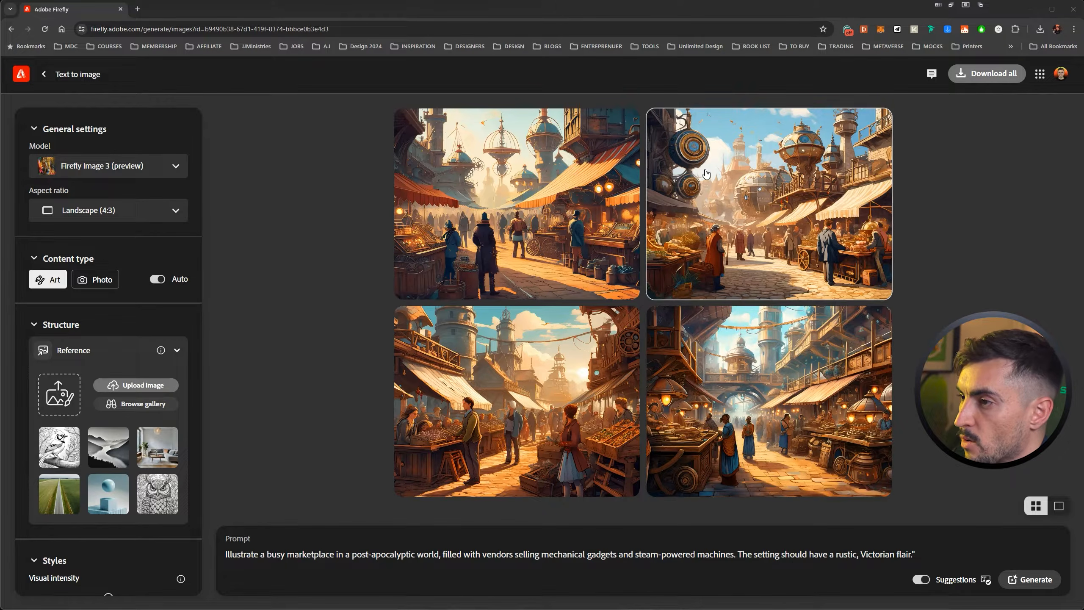
View each of the four generated marketplace images enlarged, one after another, and return to the results.
left_click(528, 189)
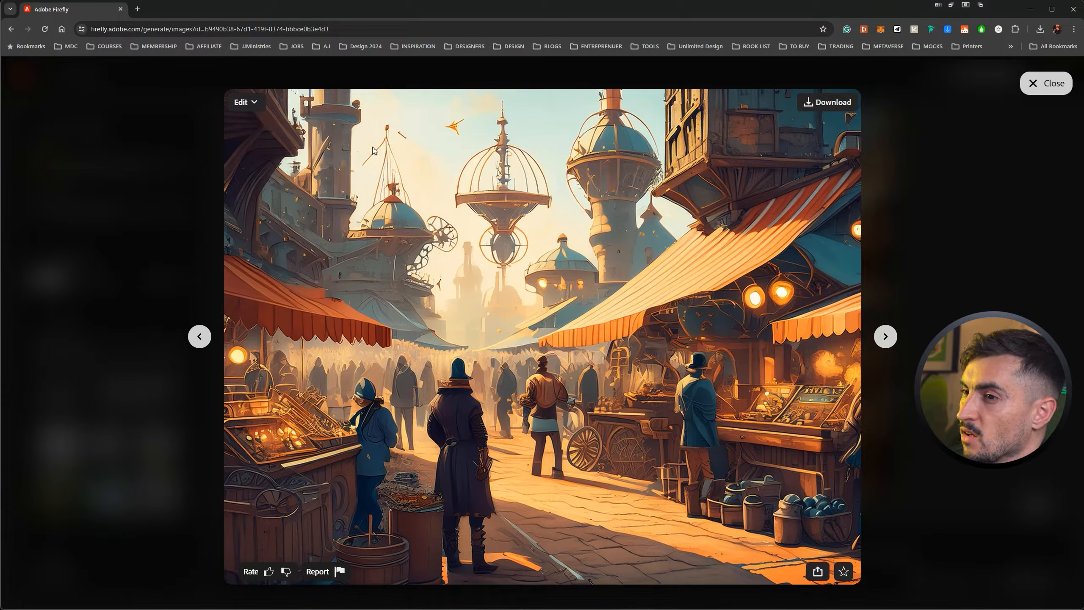
left_click(885, 337)
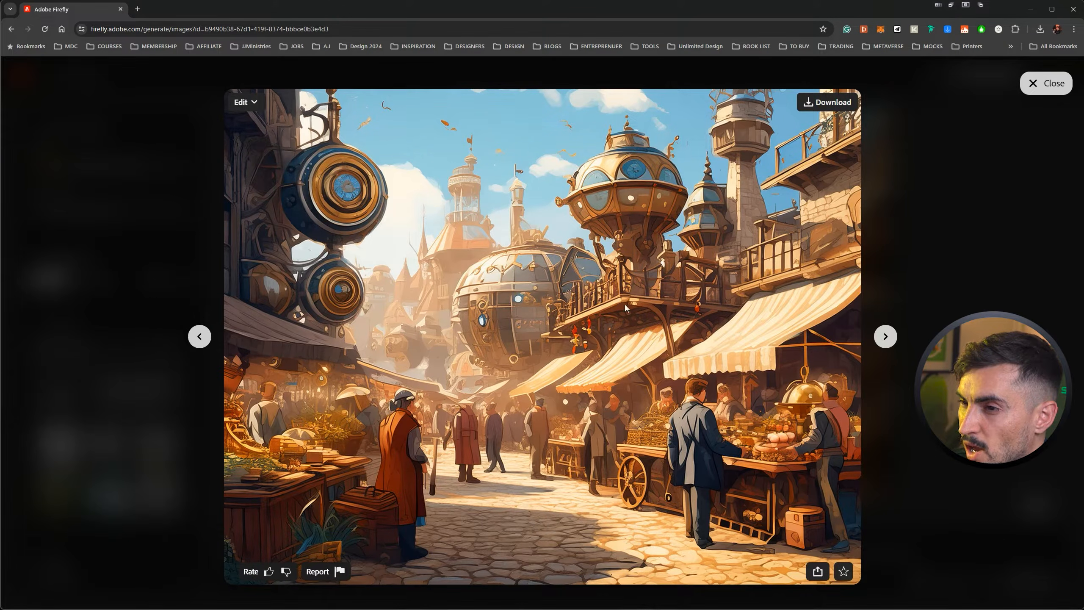
left_click(885, 337)
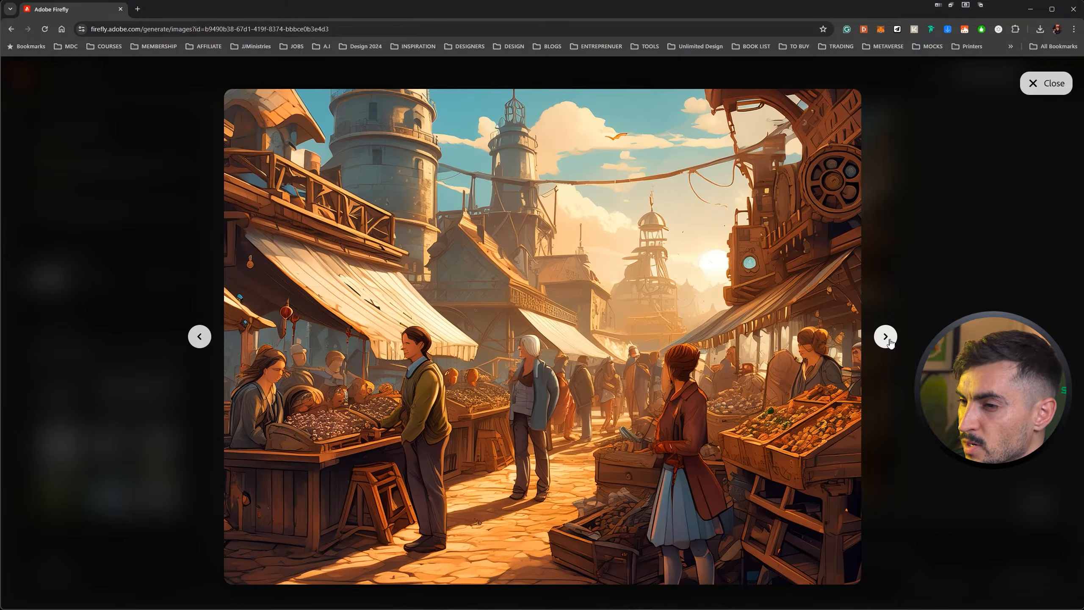
left_click(892, 344)
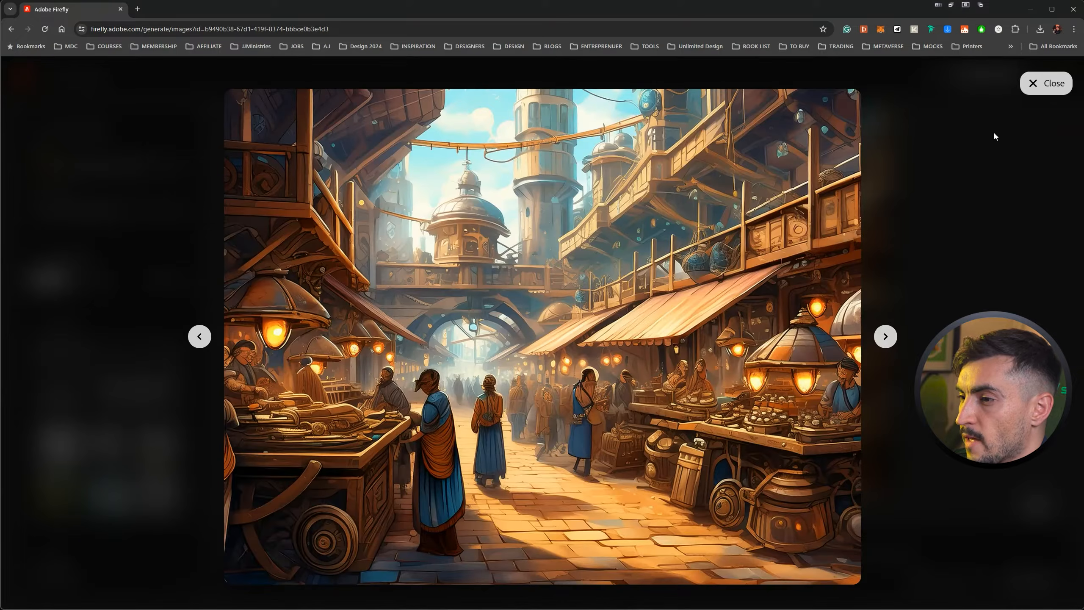
left_click(1035, 88)
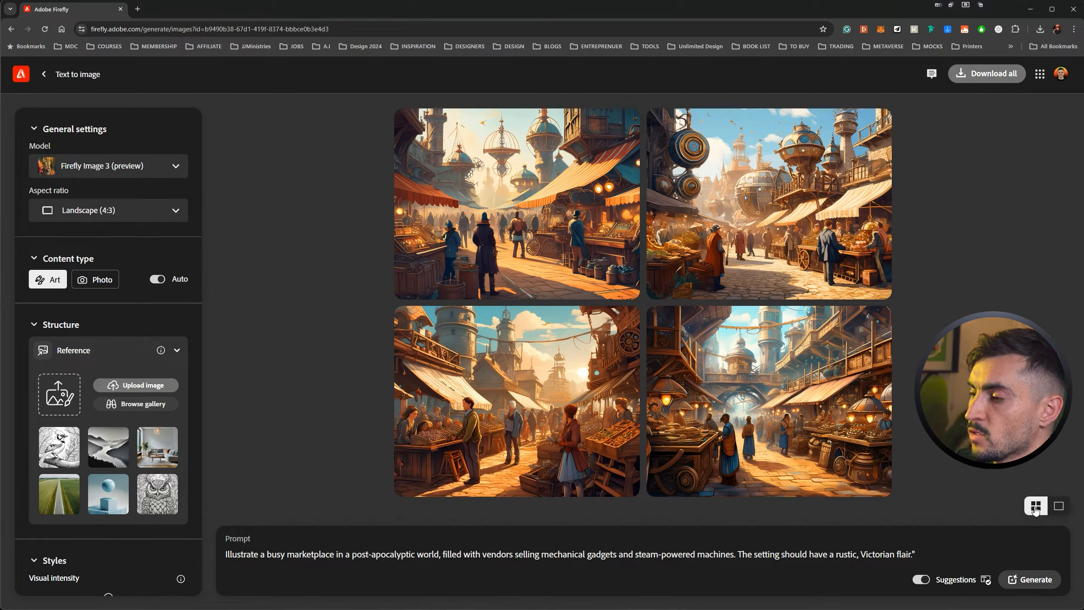
Show the marketplace results one large image at a time and browse through them, ending on the third image.
left_click(1058, 505)
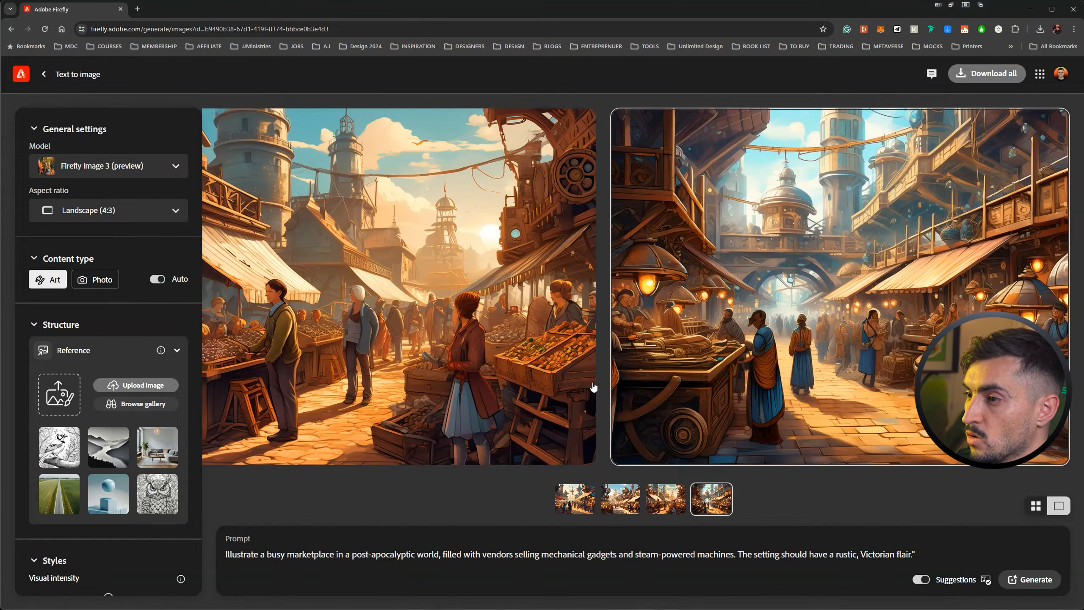
left_click(486, 380)
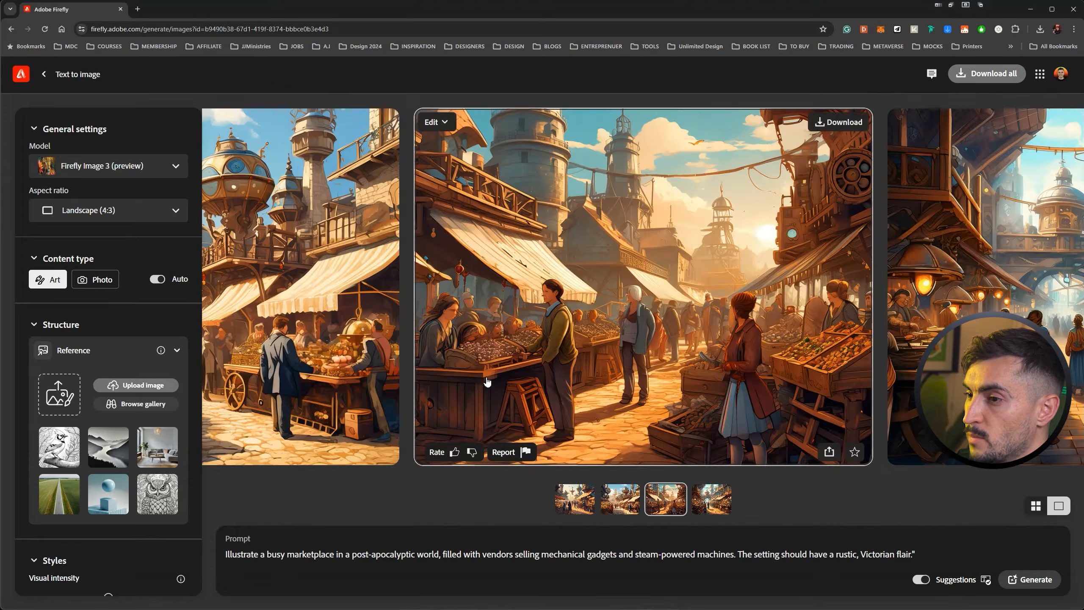
key("Left")
key("Left")
key("Right")
key("Right")
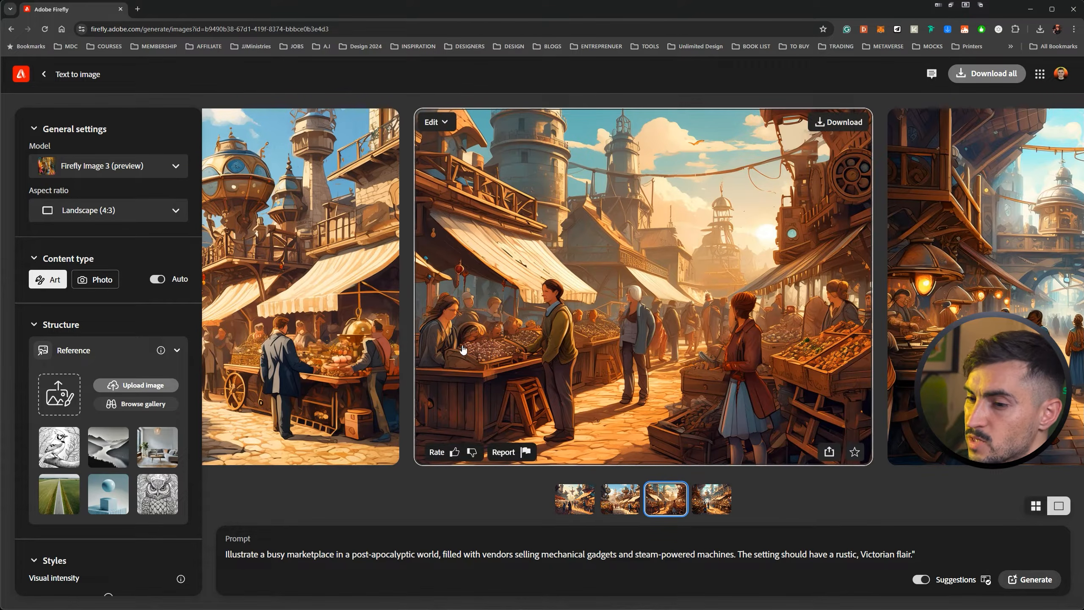
left_click(581, 512)
left_click(633, 505)
left_click(678, 503)
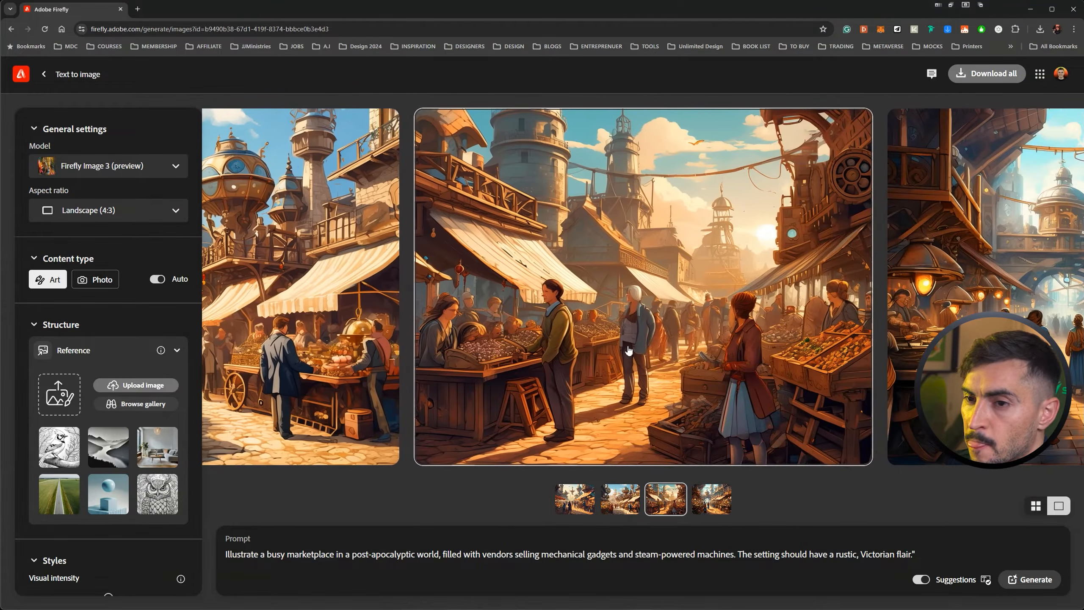
Generate images from the prompt "A poster design for a 30th birthday party in the woods" with the Stay Cool artwork as style reference.
scroll(133, 272, "down", 2)
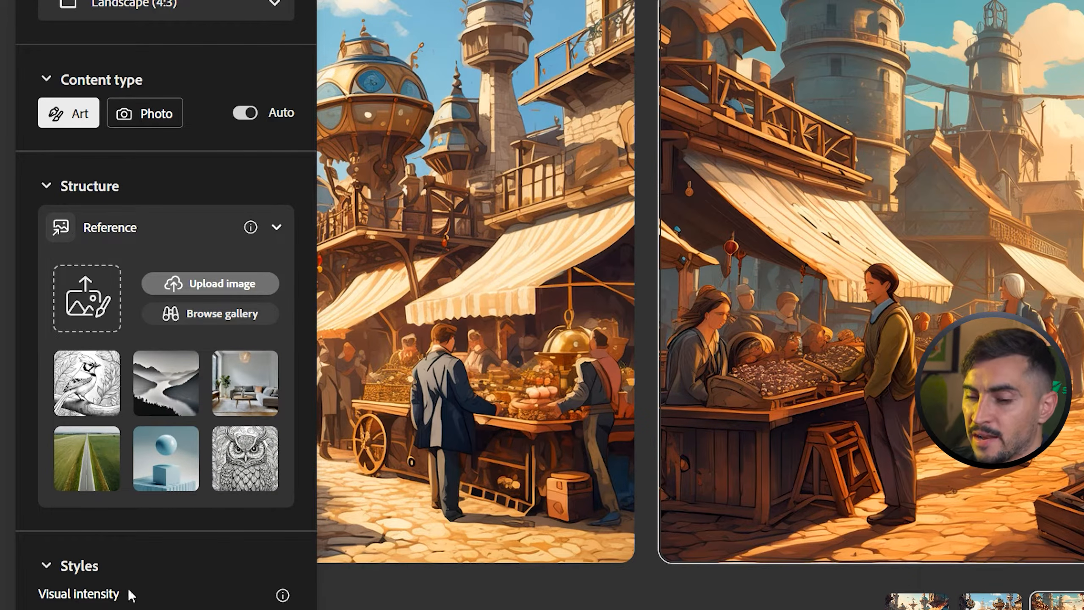
scroll(118, 572, "down", 3)
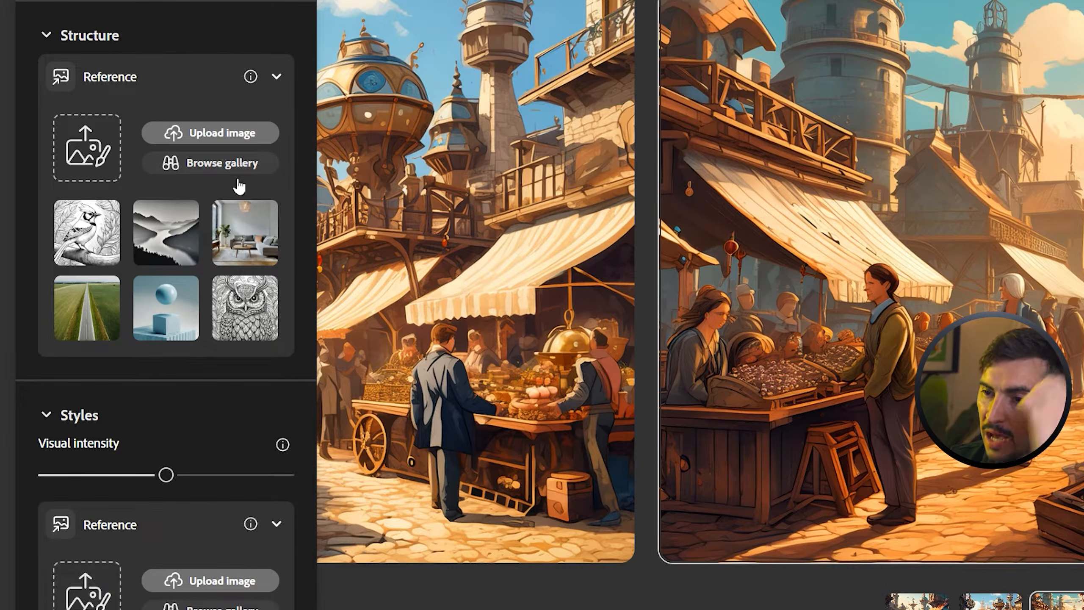
left_click_drag(936, 10, 81, 602)
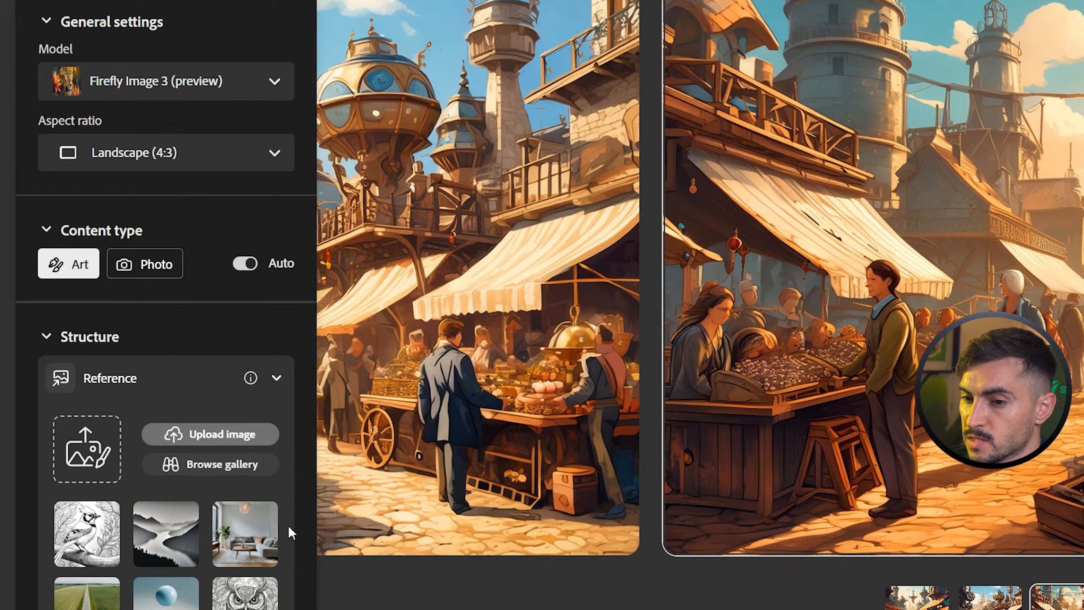
scroll(171, 425, "down", 10)
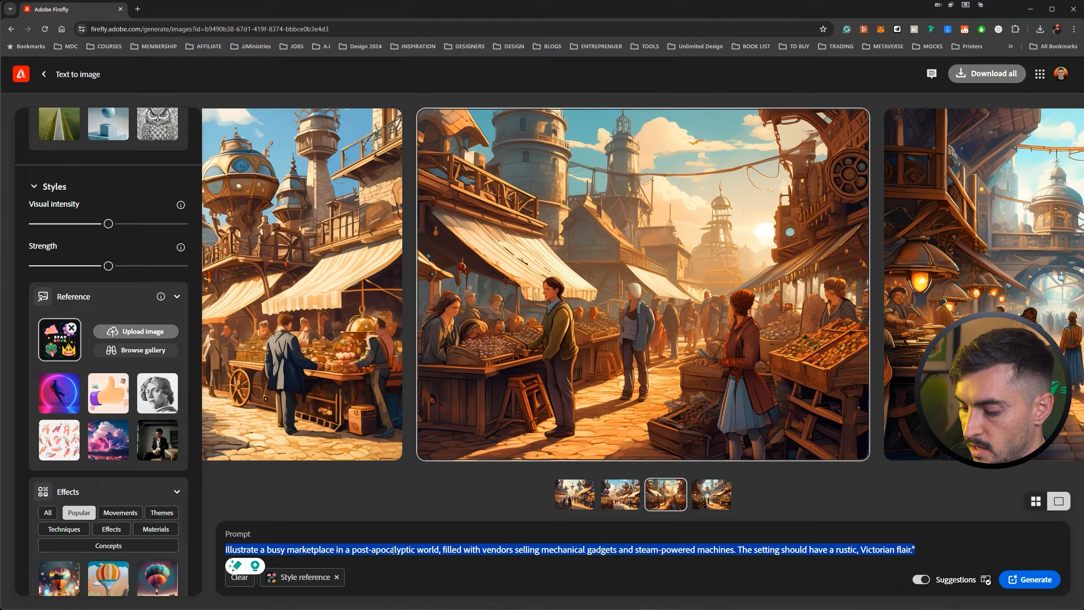
type("A poster design for a 30th birthday party in the woods")
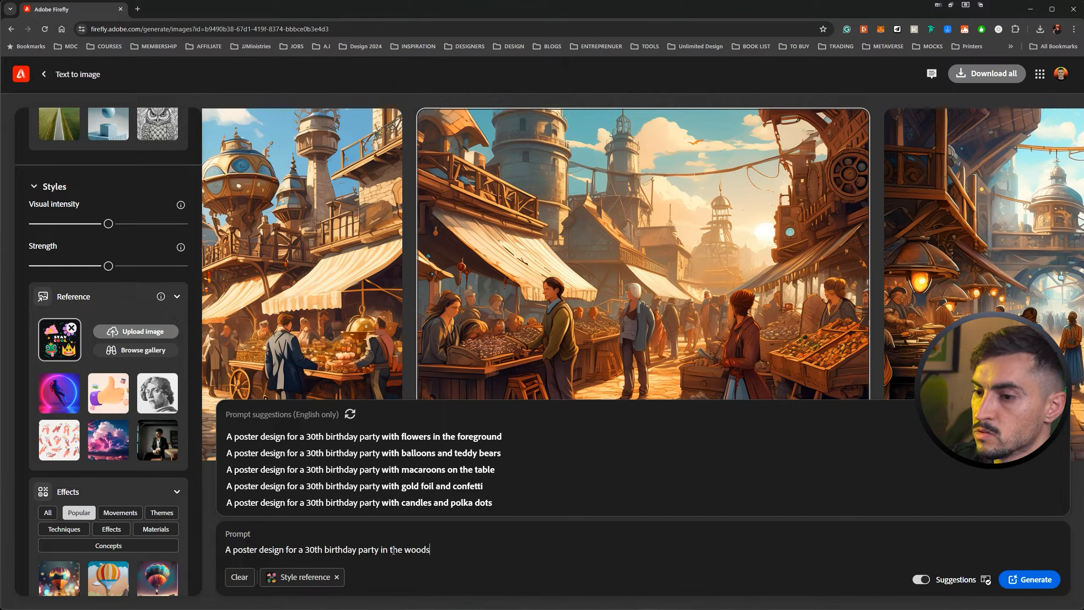
key("Return")
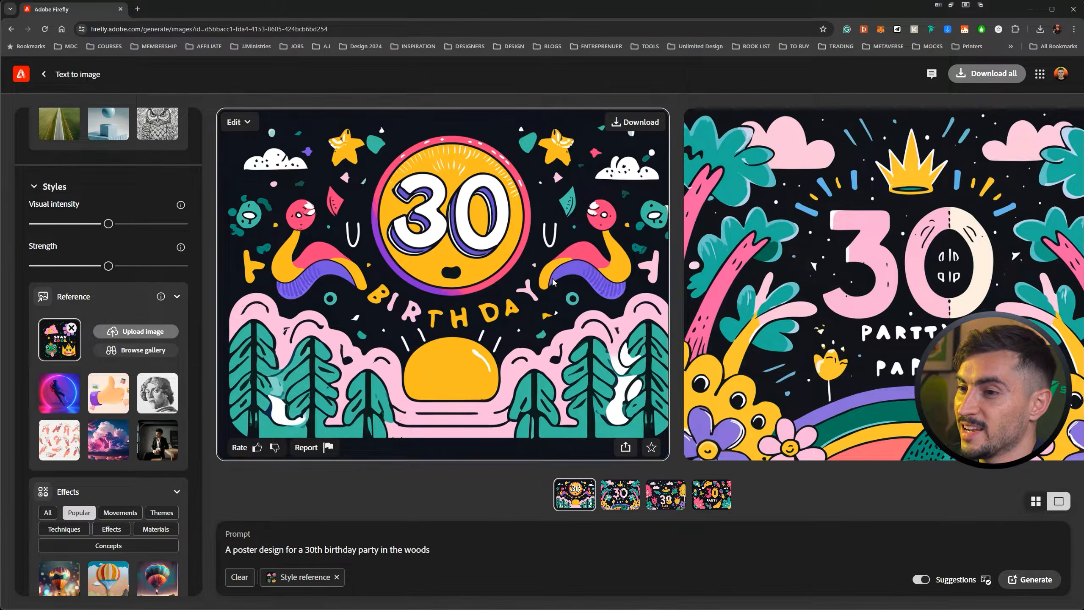
View all four generated birthday posters enlarged, one after another, and return to the results.
left_click(553, 282)
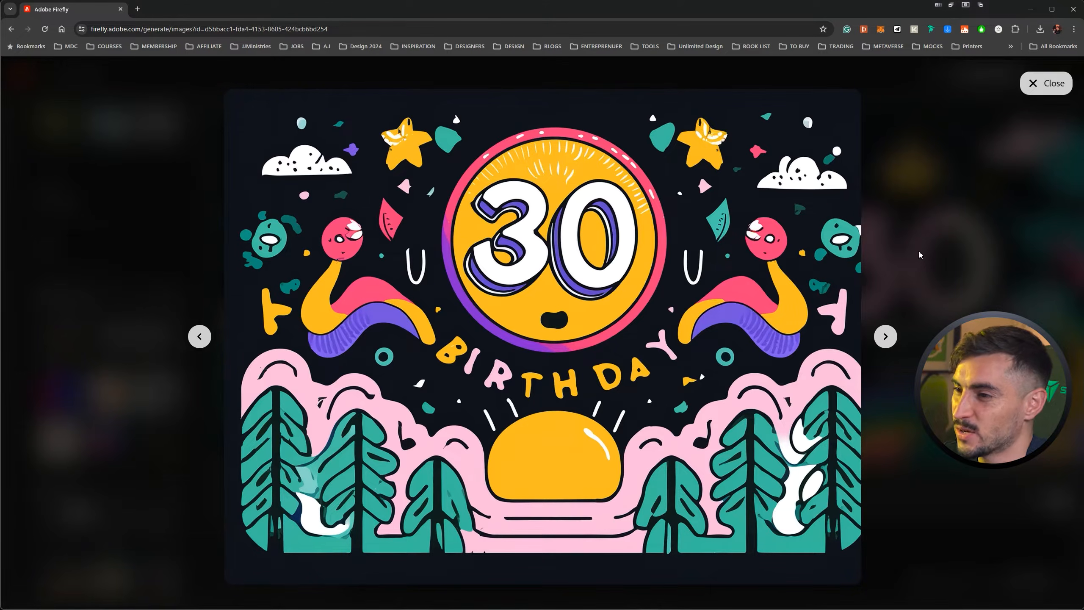
key("Right")
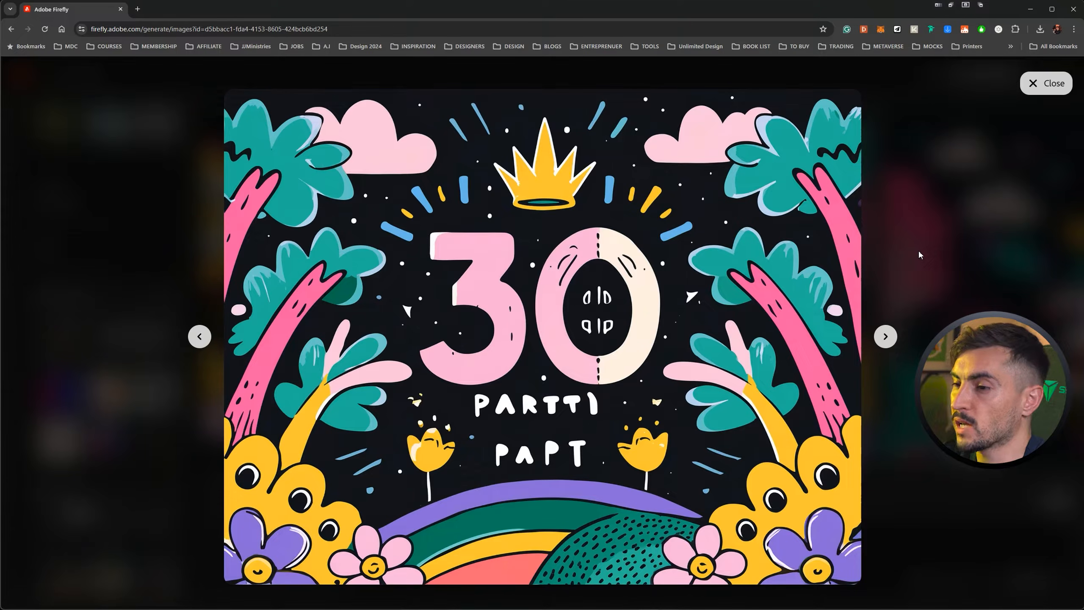
key("Right")
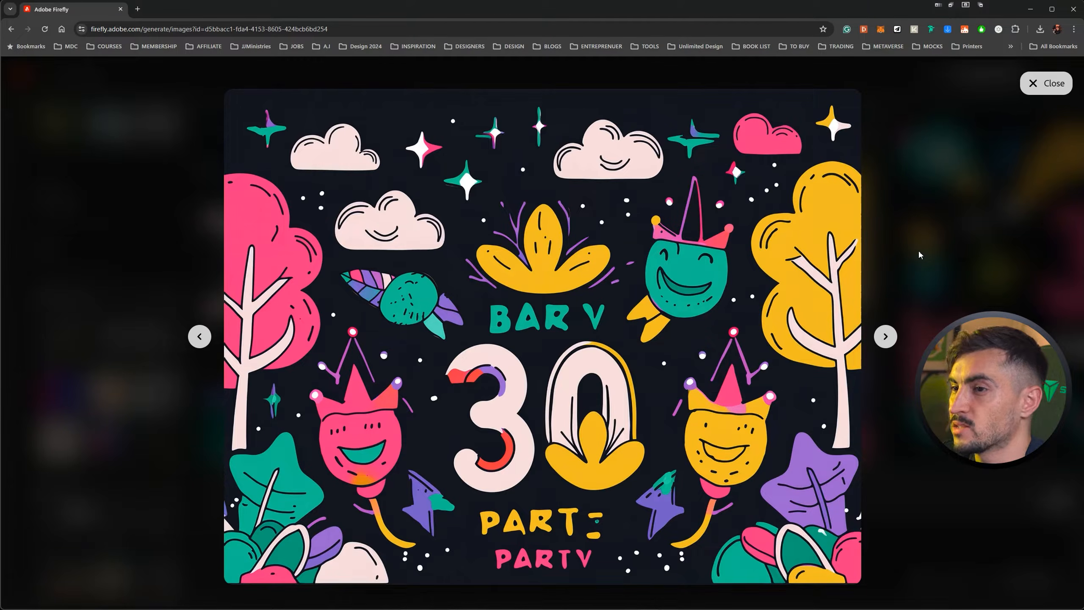
key("Right")
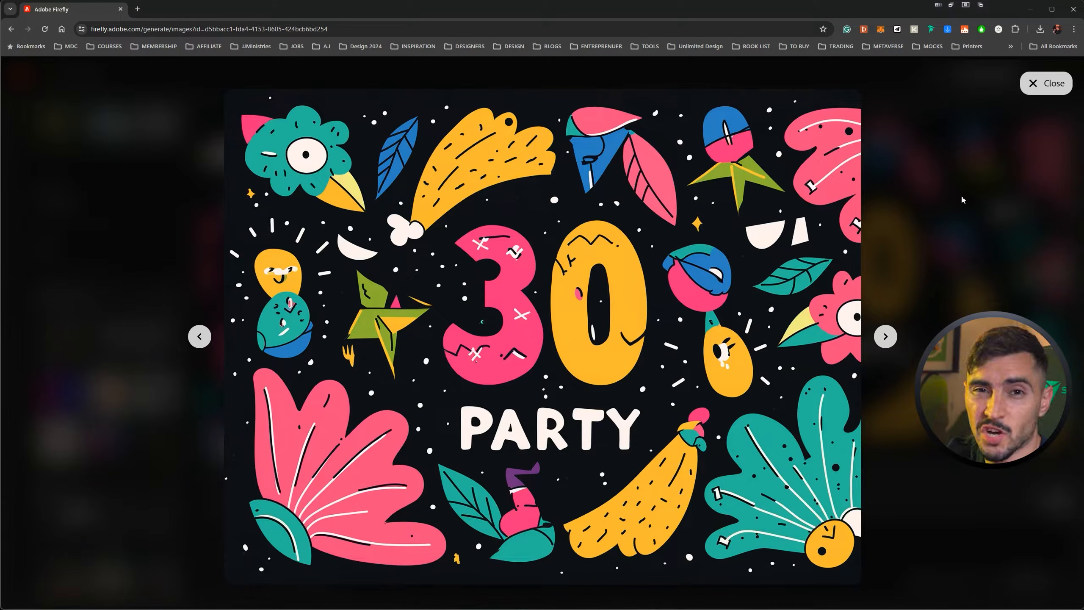
left_click(1045, 83)
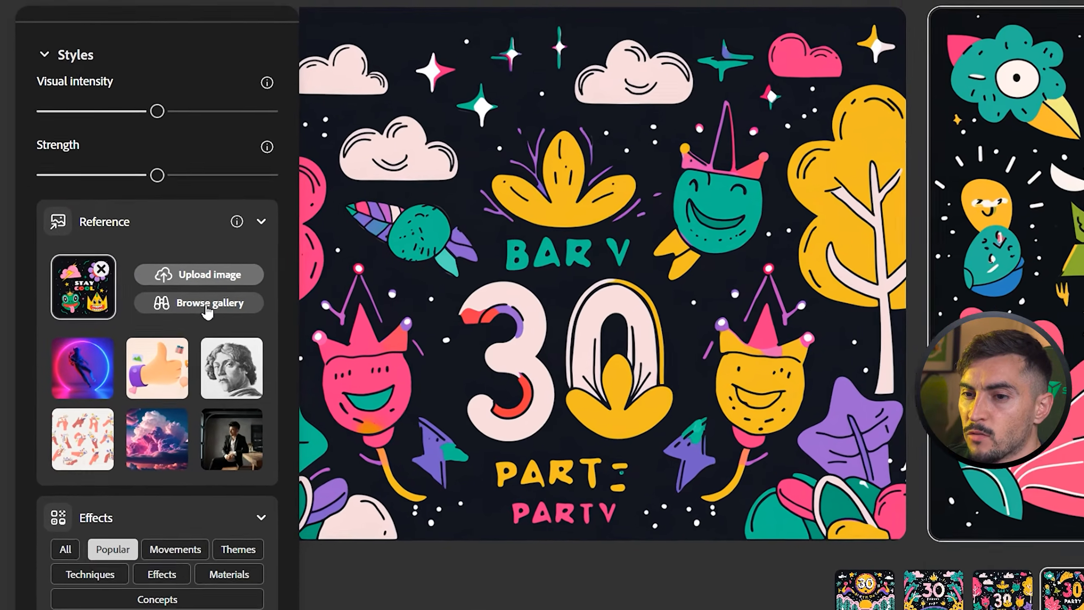
Replace the style reference with the first Geometric pattern from the reference image gallery.
left_click(208, 310)
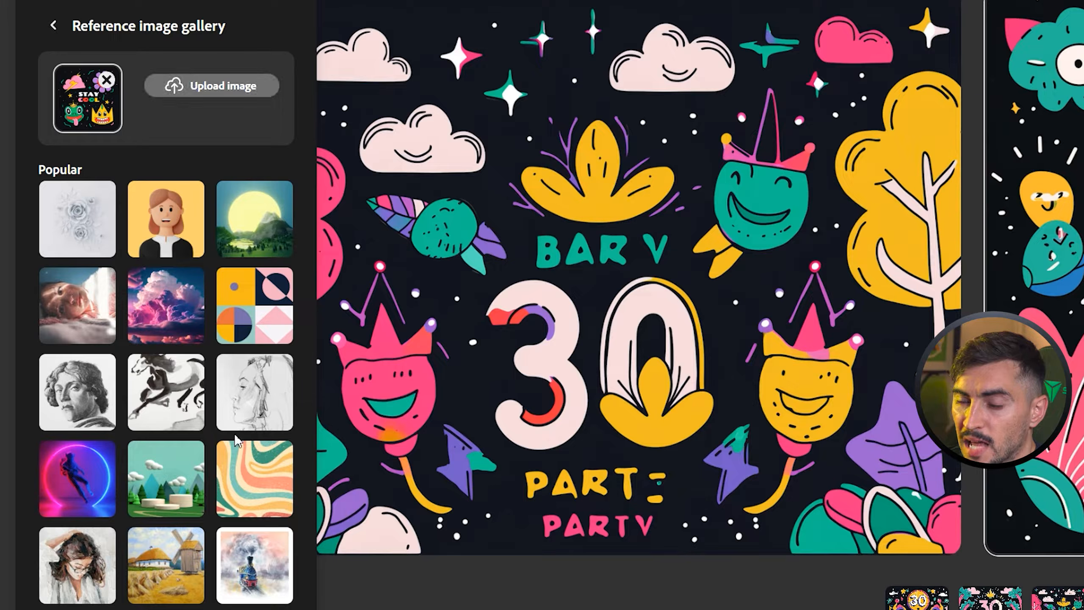
scroll(264, 258, "down", 10)
scroll(127, 427, "down", 10)
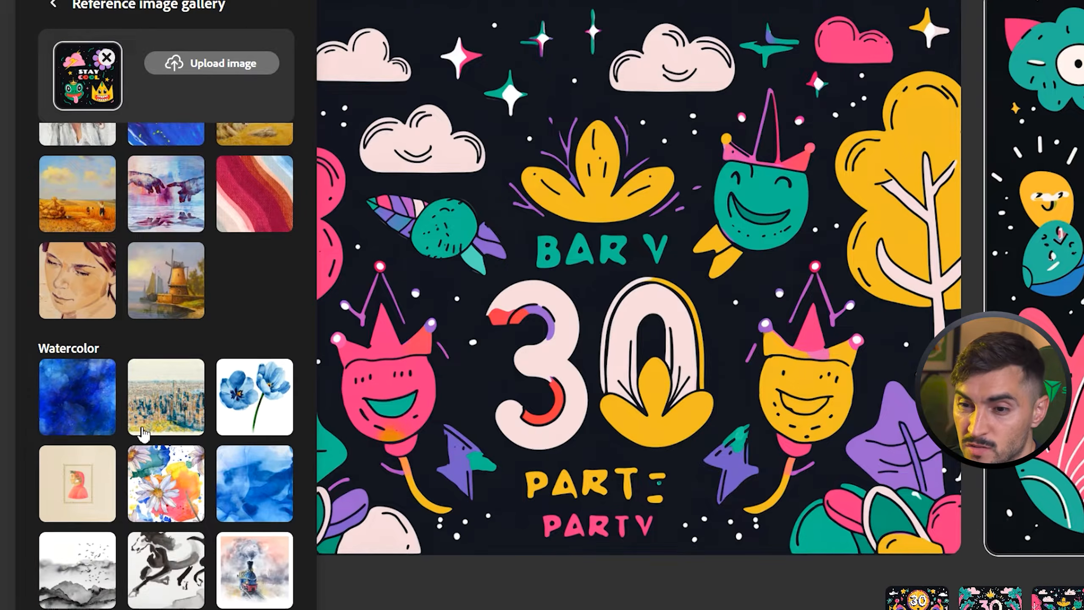
scroll(126, 485, "down", 15)
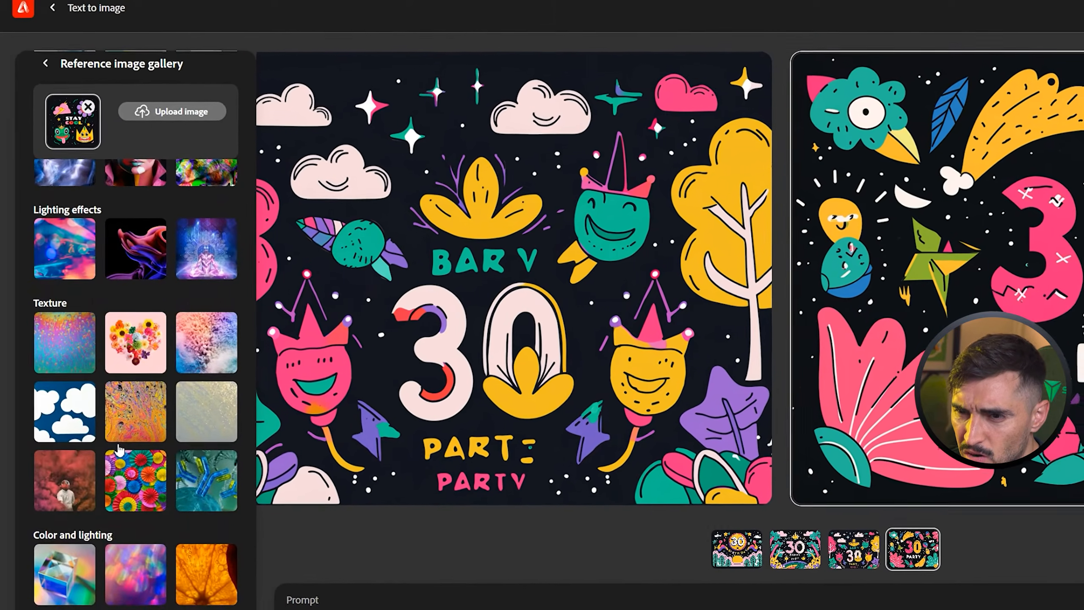
scroll(120, 449, "down", 10)
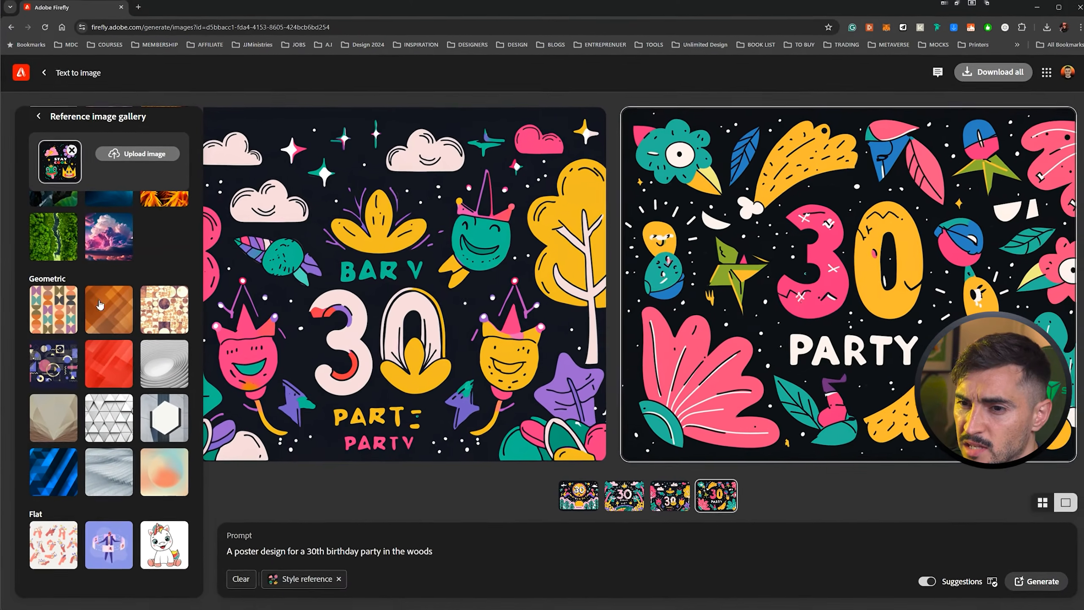
left_click(64, 316)
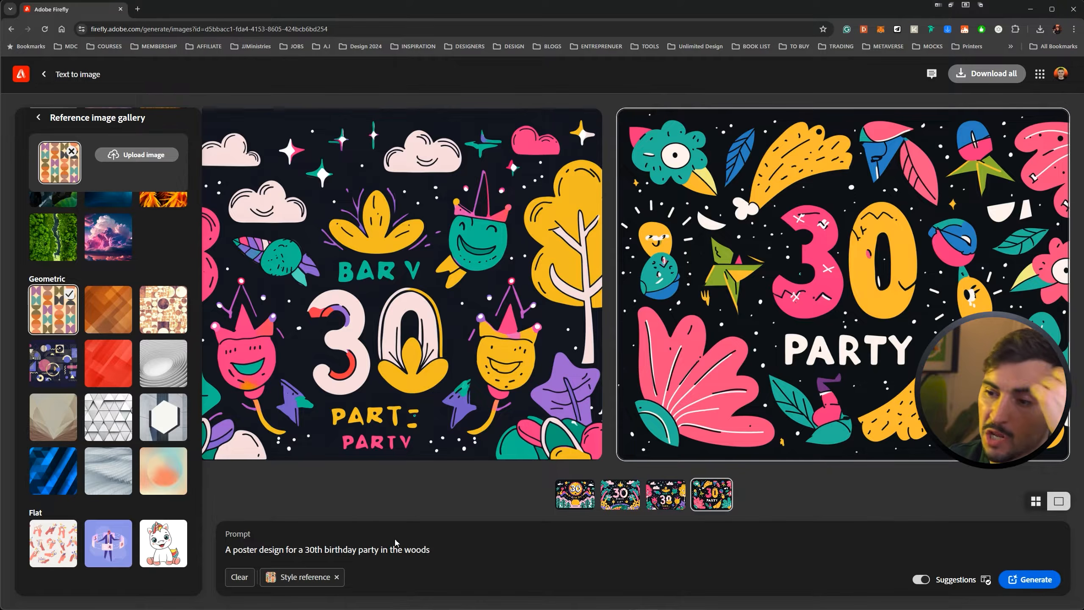
scroll(147, 372, "up", 15)
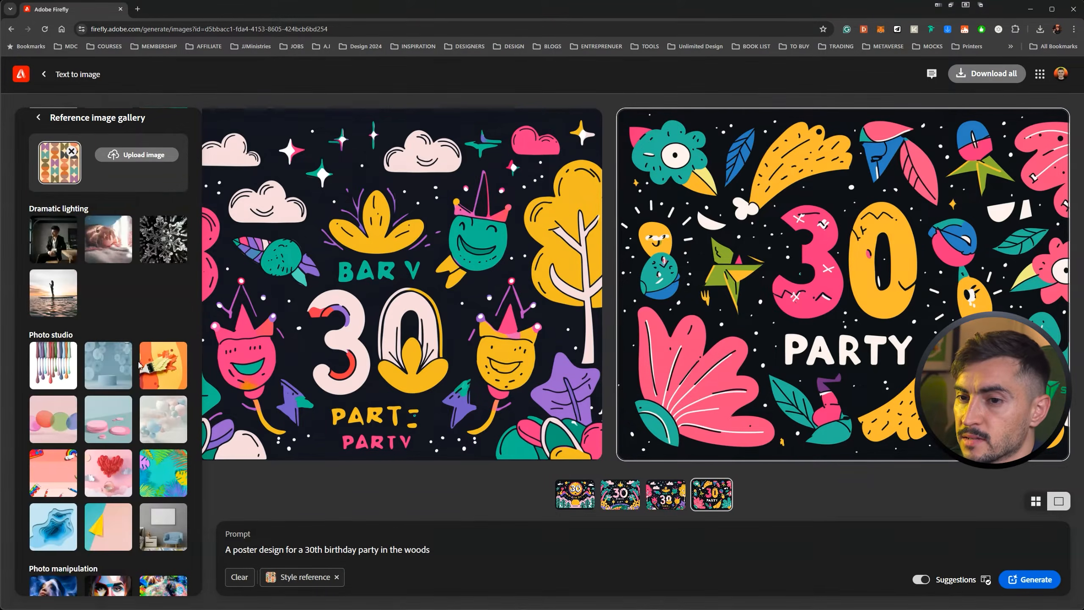
Replace the prompt with "swiss design for a bike ad, vibrant colours, simple text, 1980's style." and generate the images.
left_click_drag(430, 550, 224, 550)
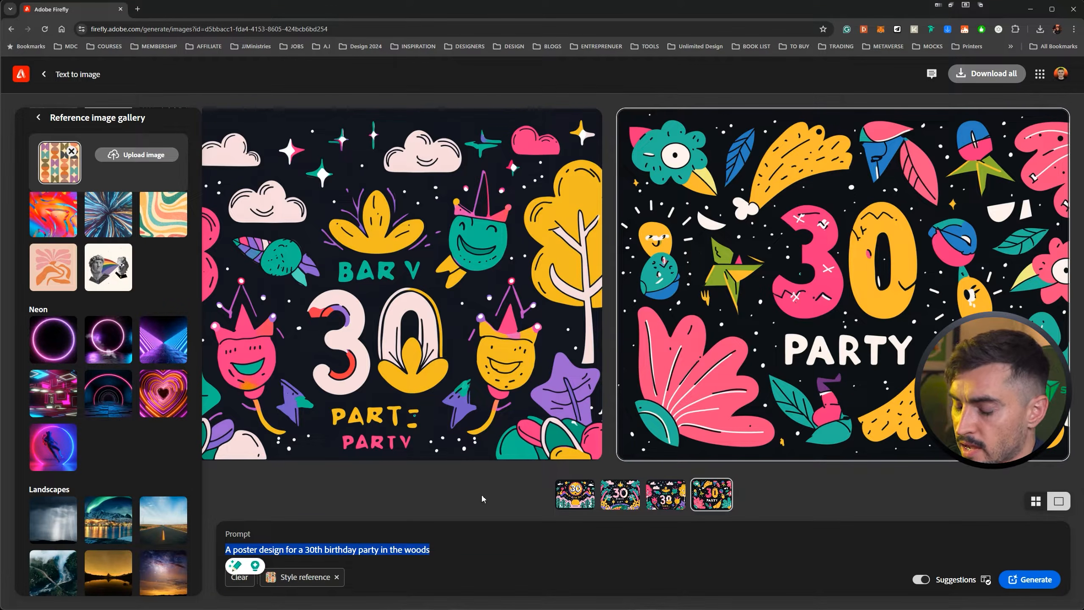
key("BackSpace")
type("swiss design")
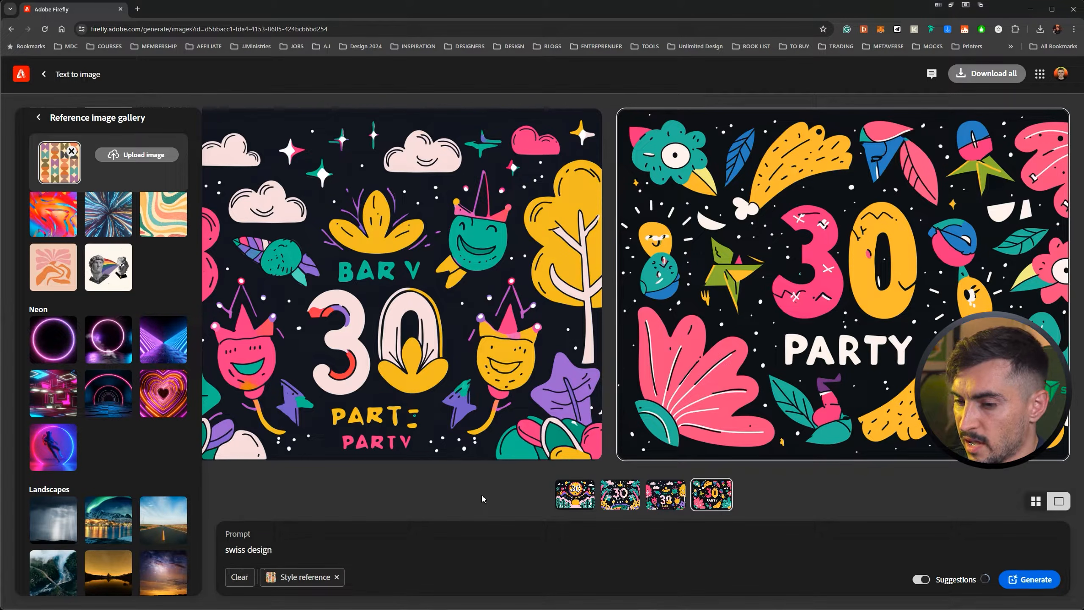
type(" for a bi")
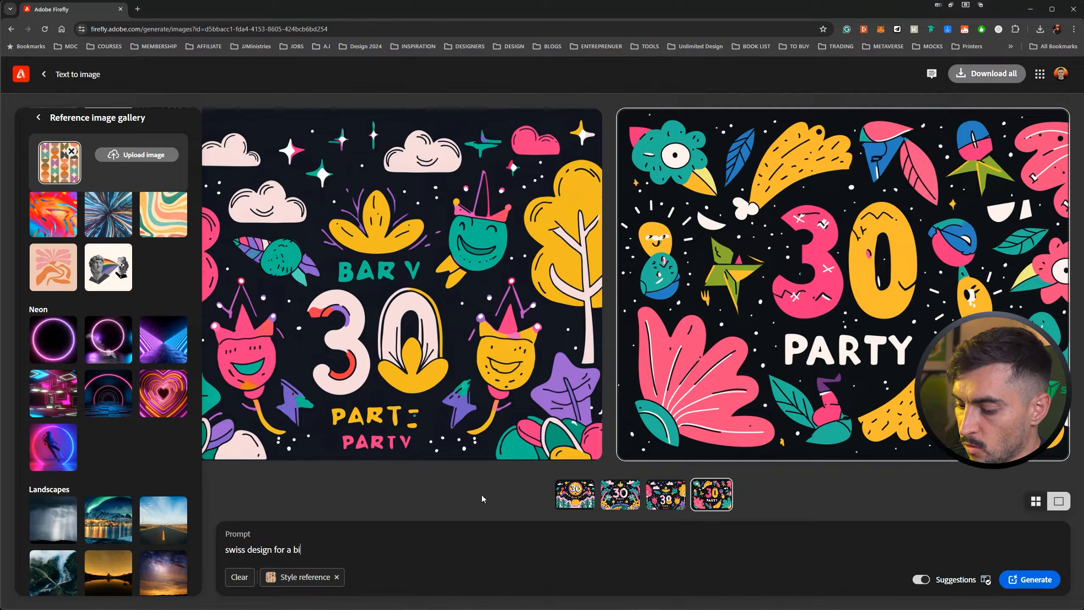
type("ke ad")
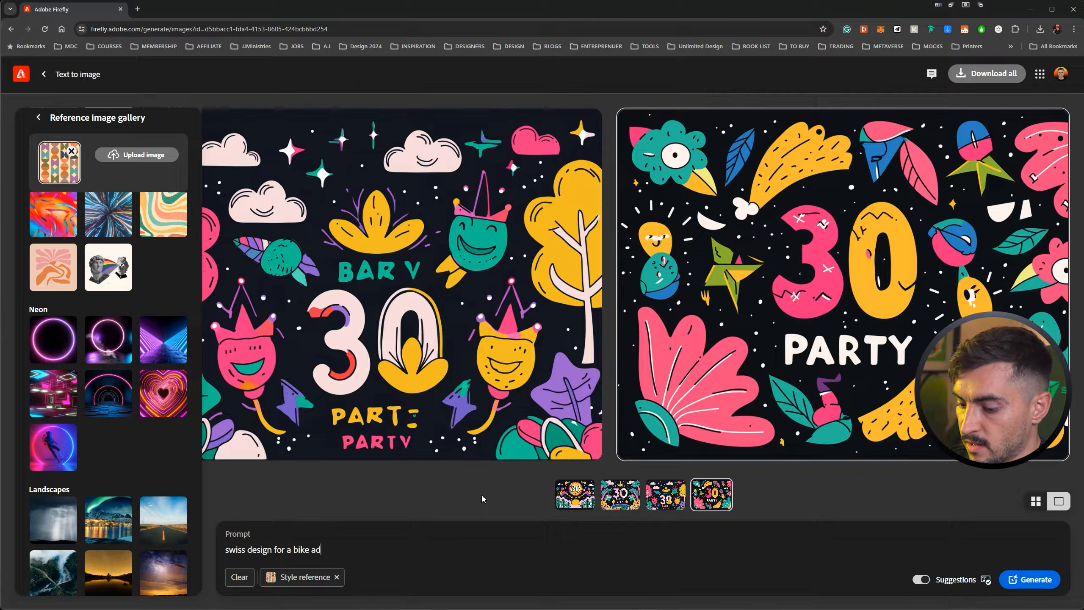
type(", vibrant colours, simple text, 19")
type("80's style.")
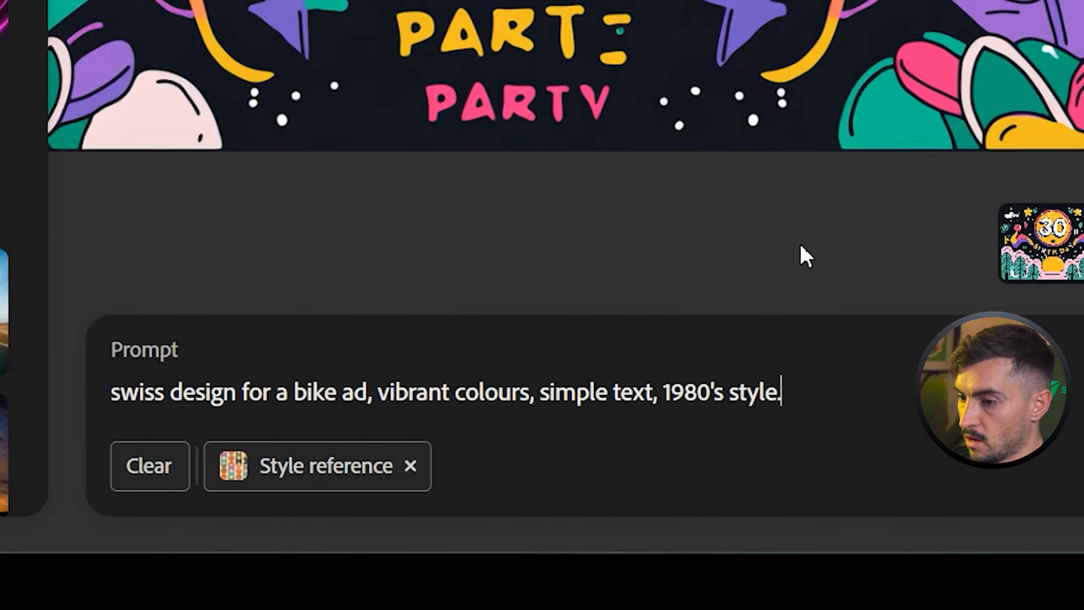
key("Return")
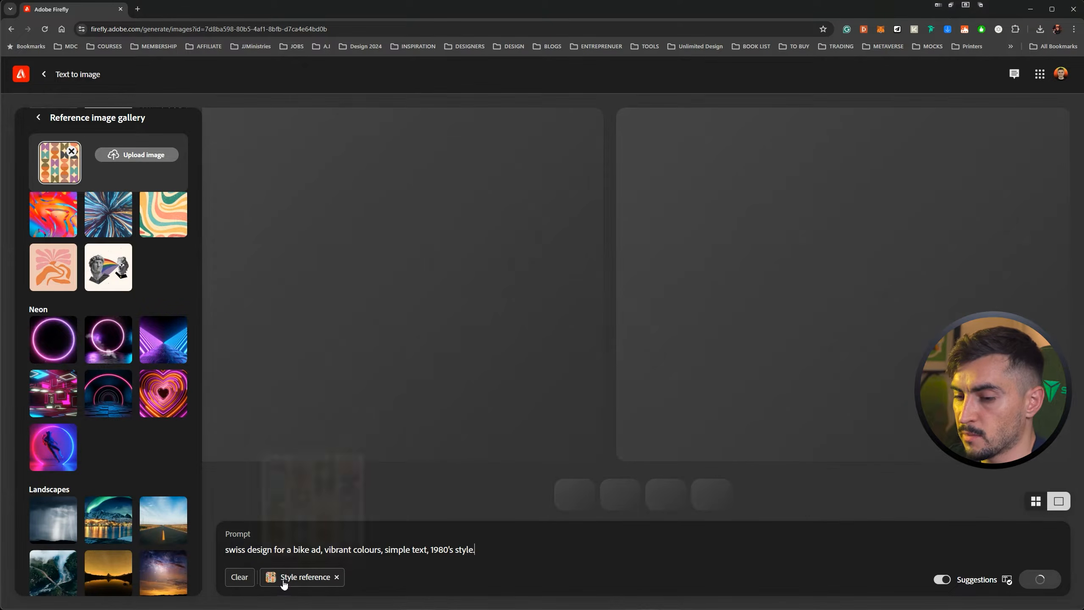
mouse_move(274, 586)
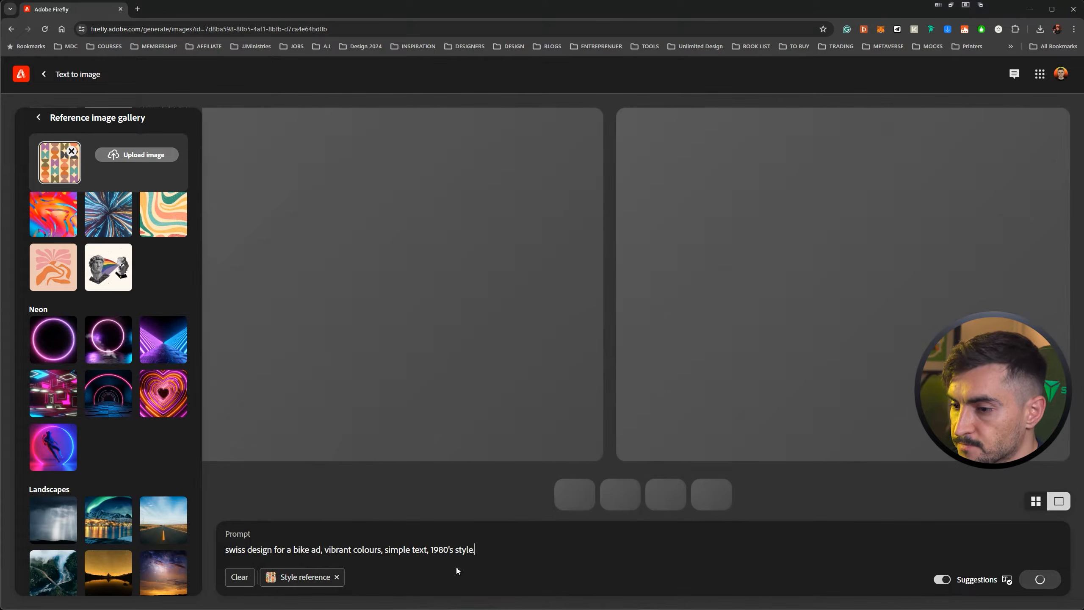
View the generated bike ad images enlarged, one after another, starting with the bicycle illustration, and return to the results.
scroll(121, 468, "down", 4)
scroll(121, 469, "down", 15)
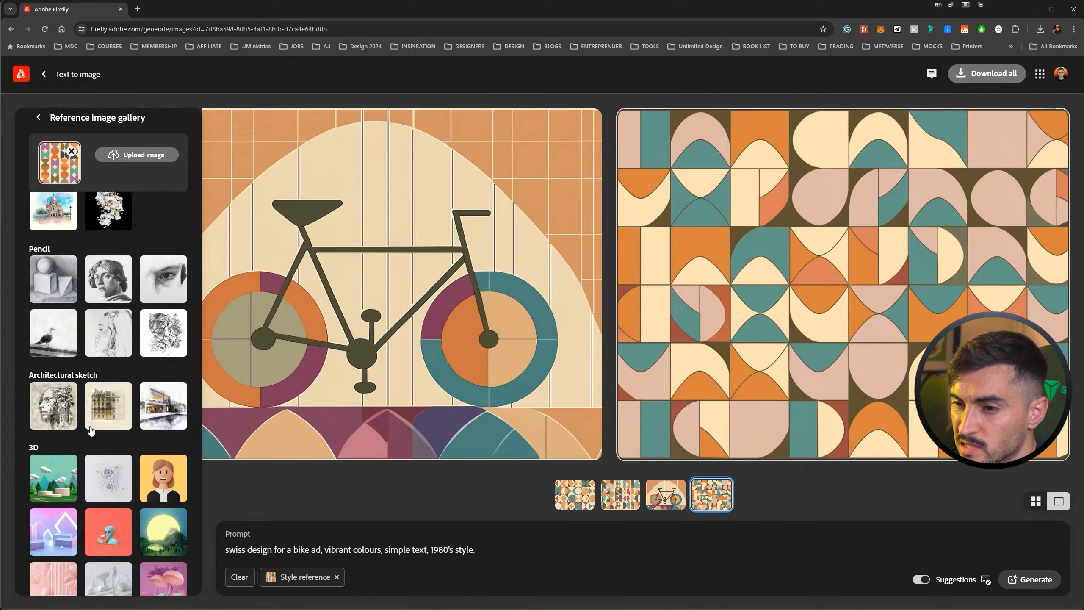
left_click(666, 497)
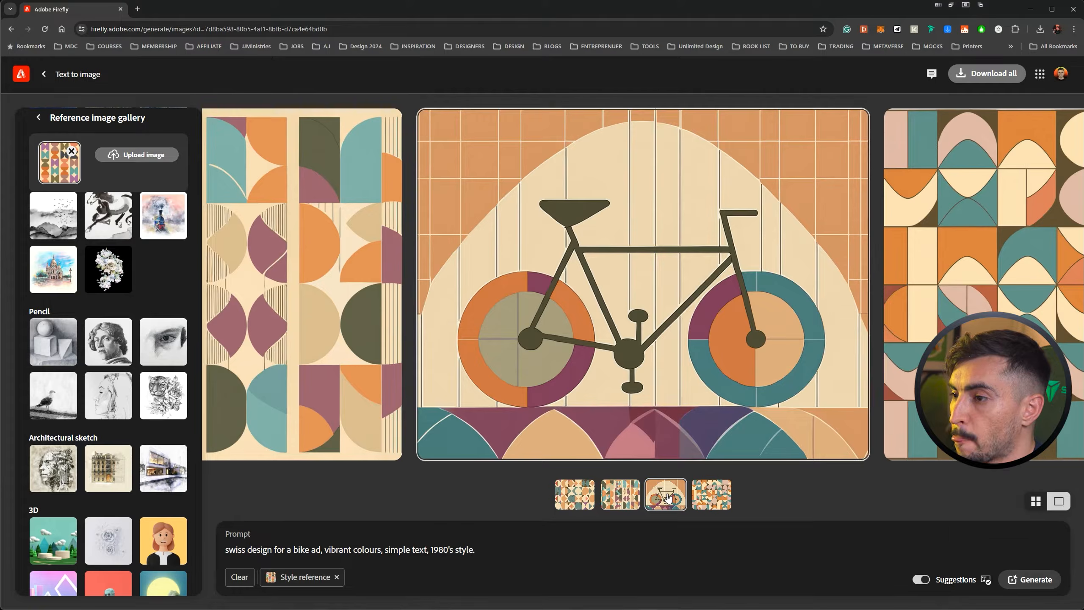
mouse_move(679, 227)
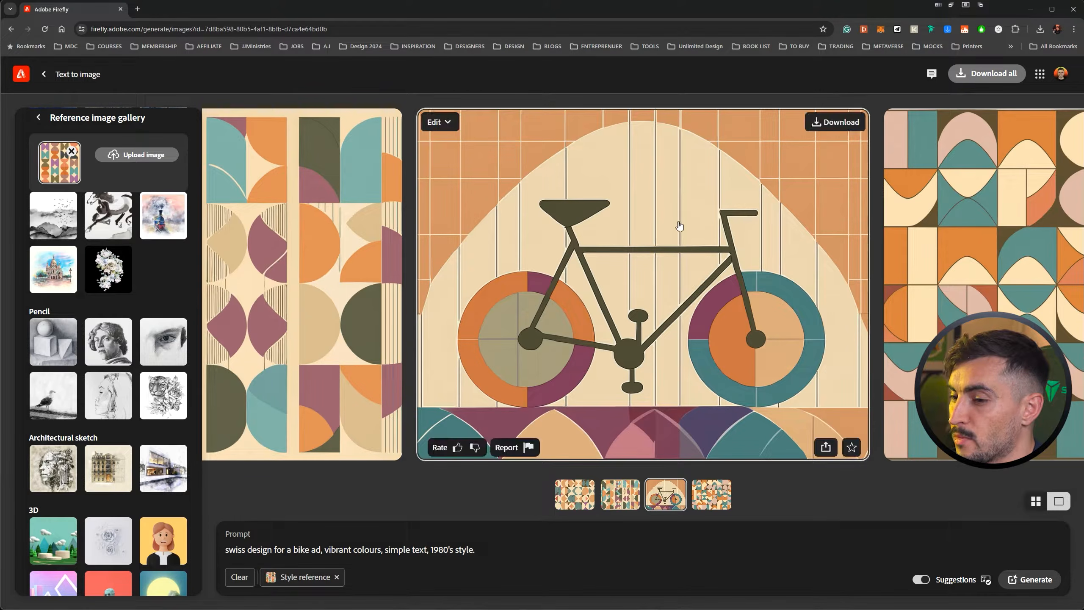
left_click(716, 303)
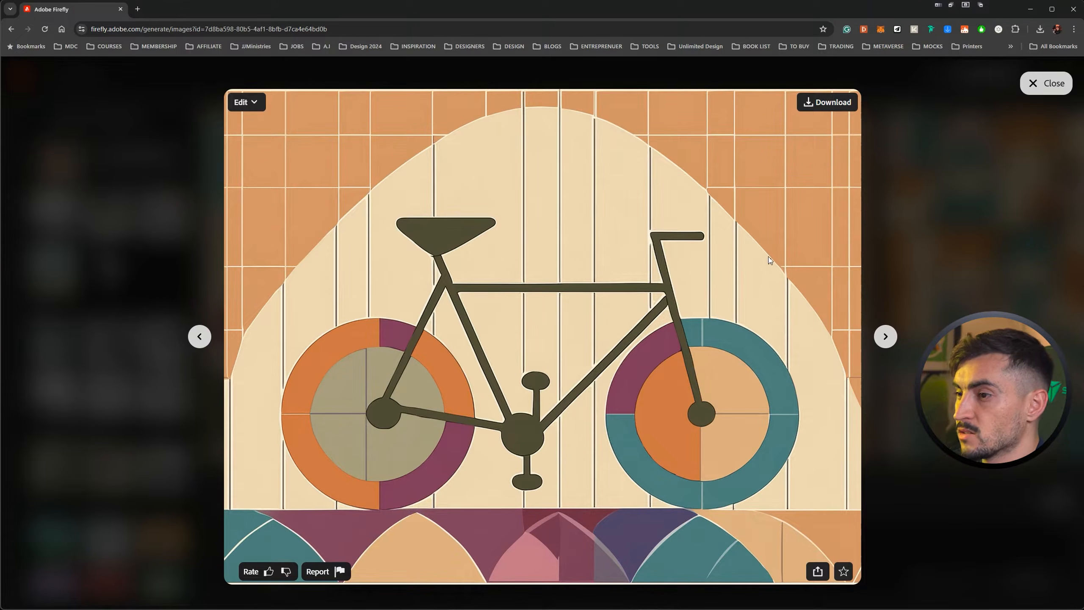
key("Right")
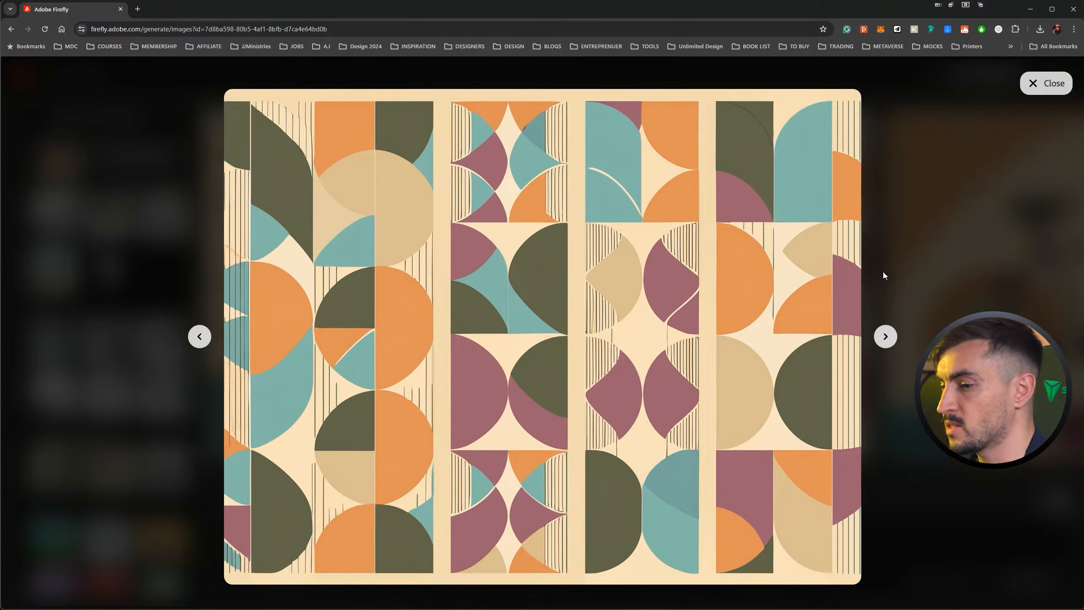
key("Right")
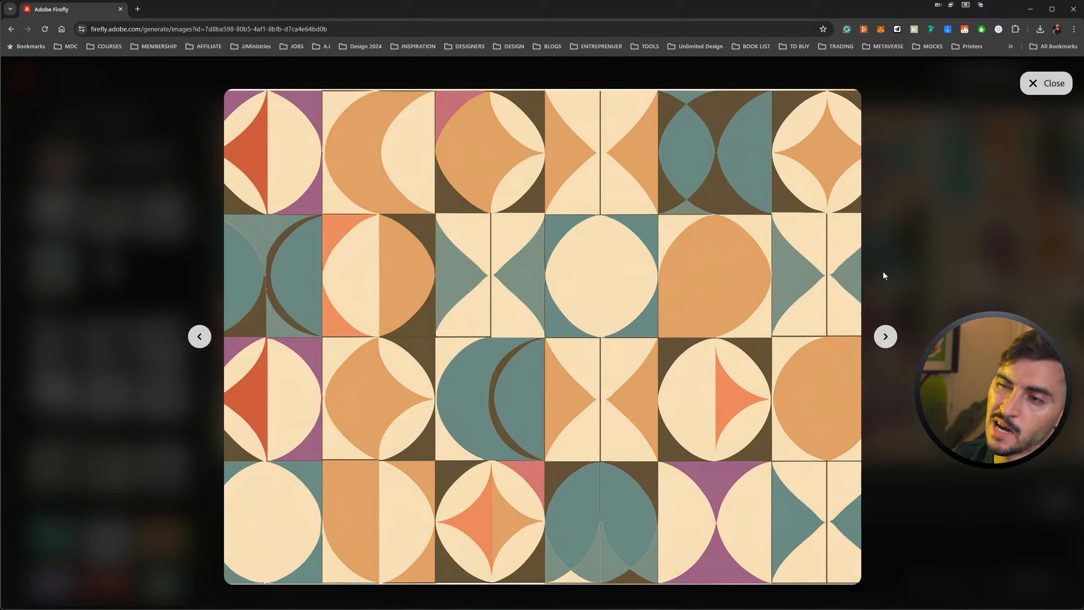
key("Right")
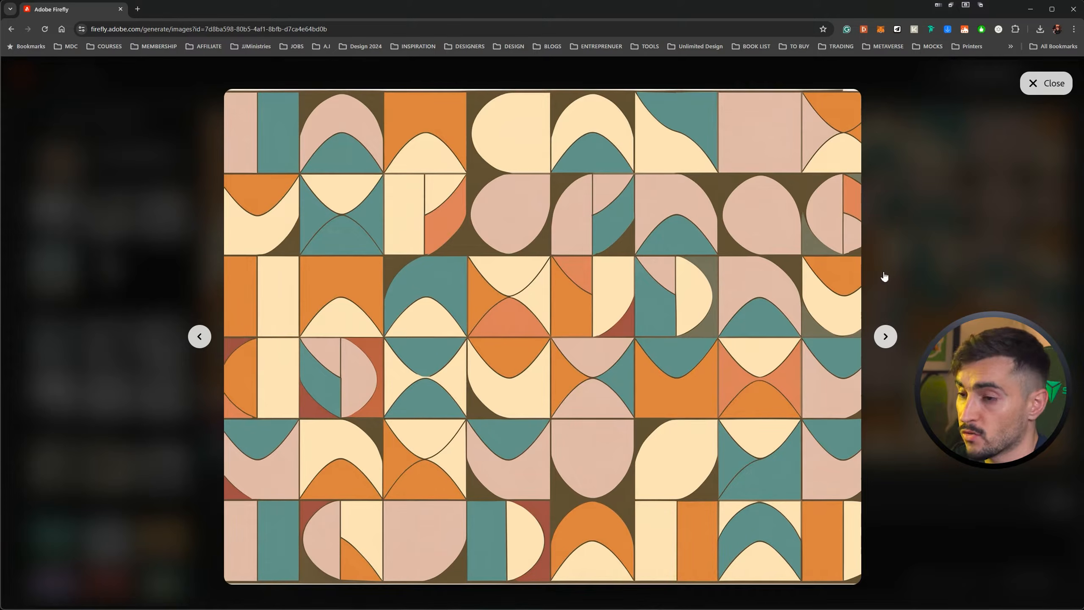
left_click(883, 269)
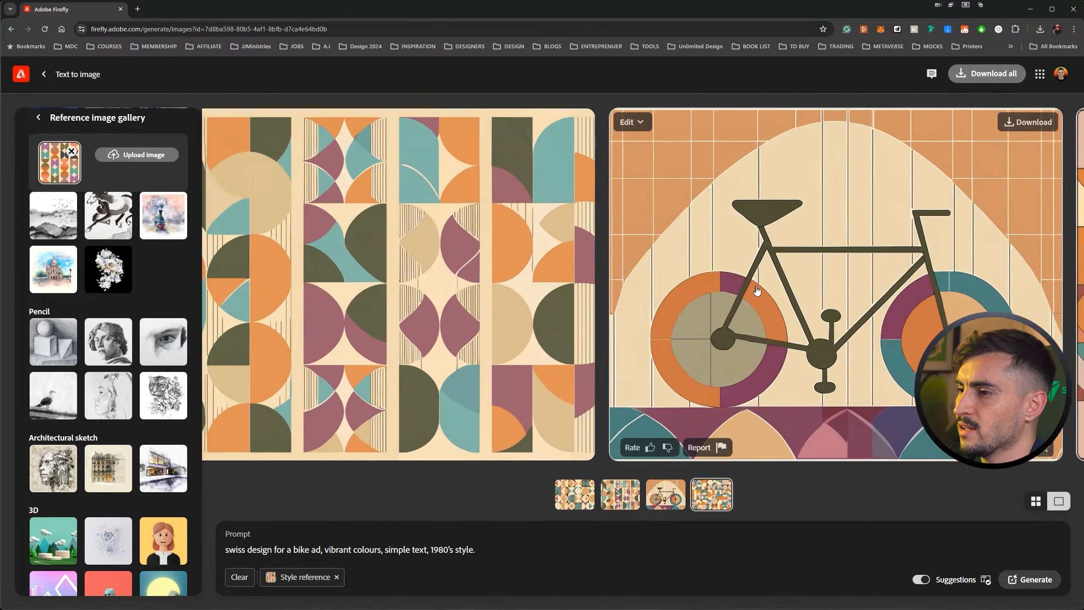
Generate similar images from the first geometric pattern in the bike ad results.
scroll(692, 148, "left", 5)
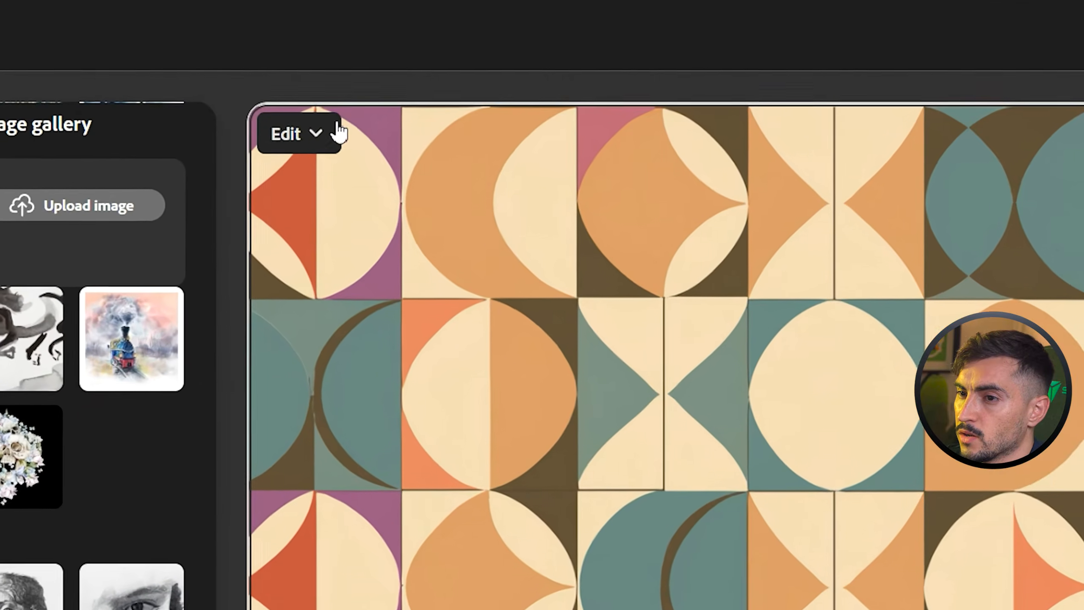
left_click(281, 129)
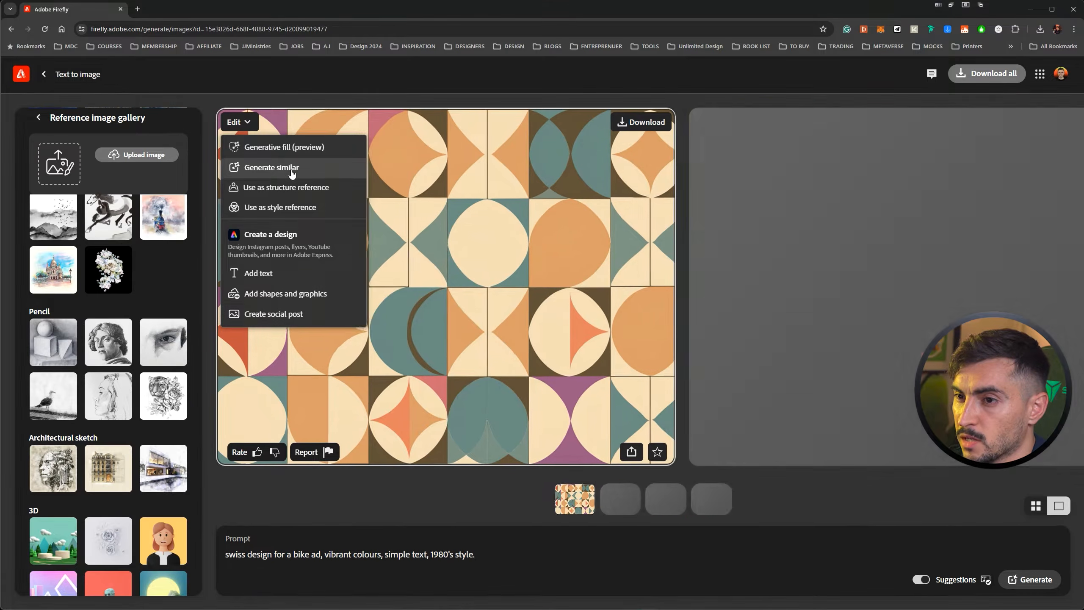
left_click(291, 171)
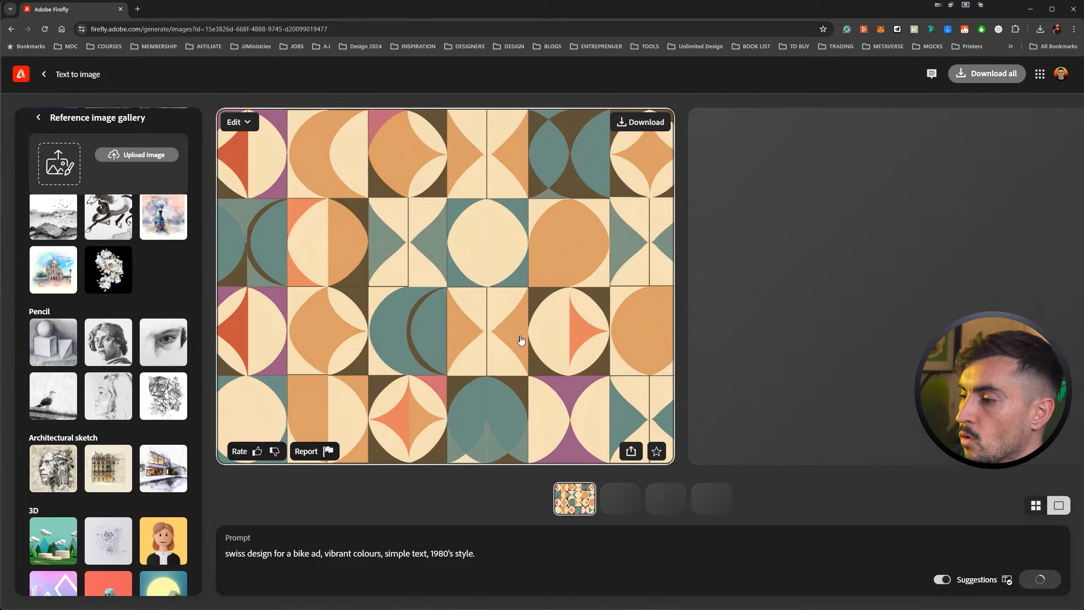
View the second, third and fourth pattern variations, enlarging them for inspection.
key("Right")
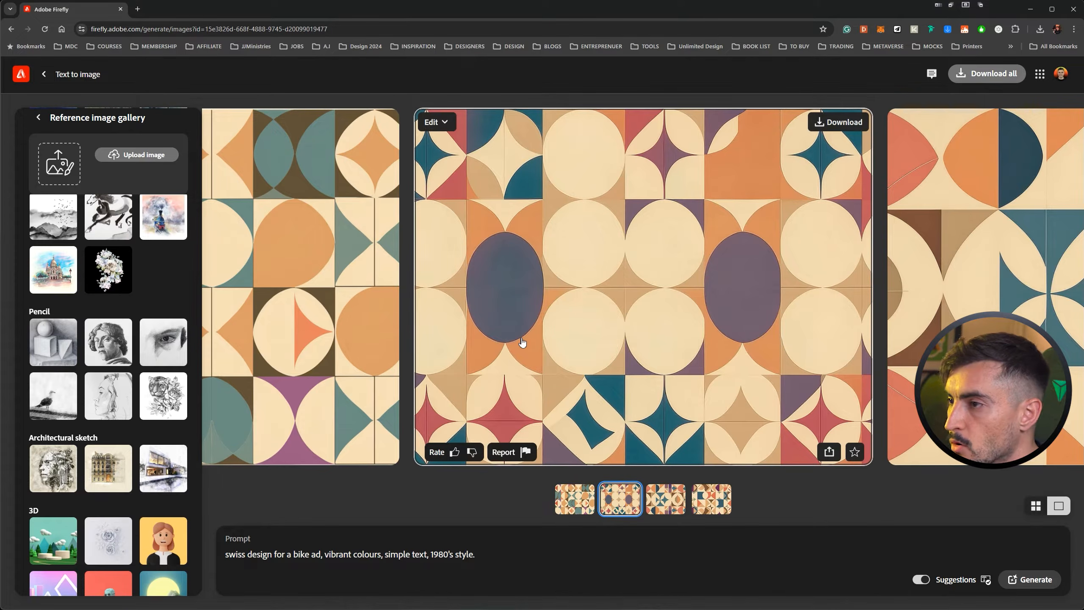
left_click(554, 326)
key("Right")
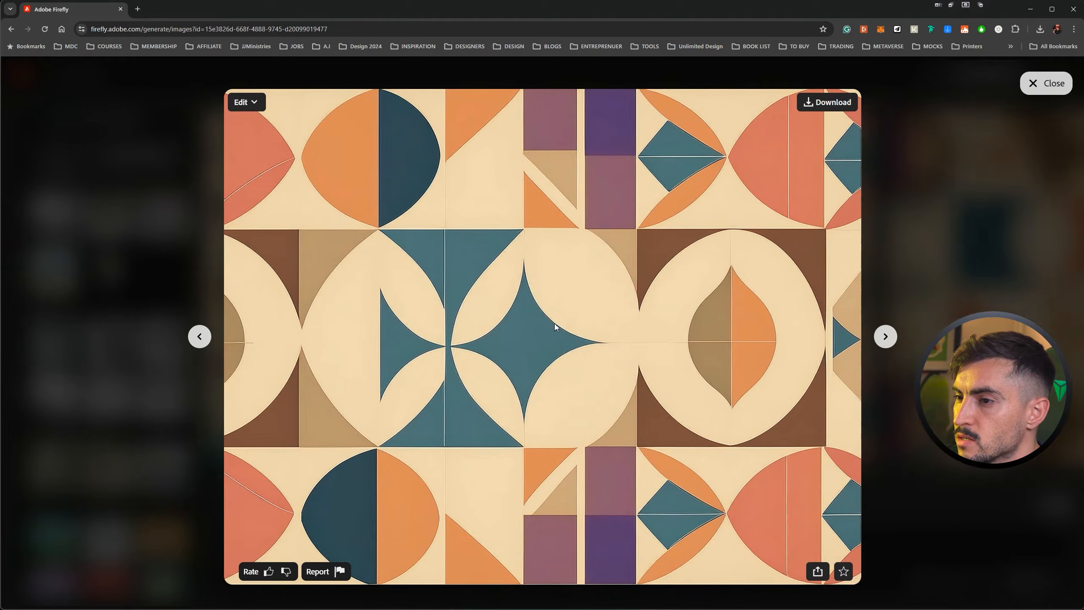
key("Right")
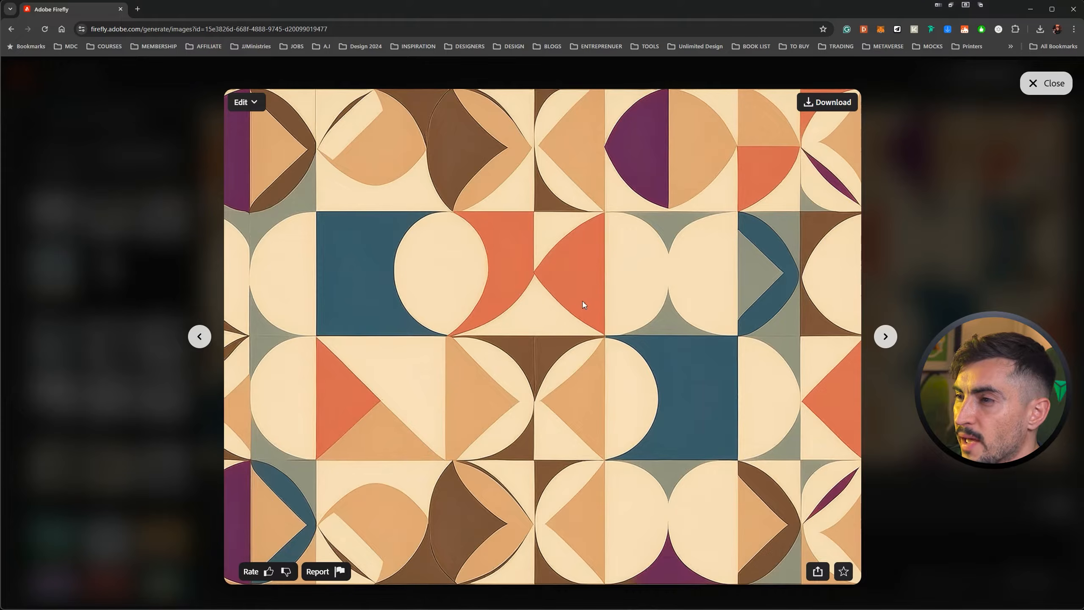
Generate similar images from the enlarged fourth pattern variation and return to the results.
left_click(246, 102)
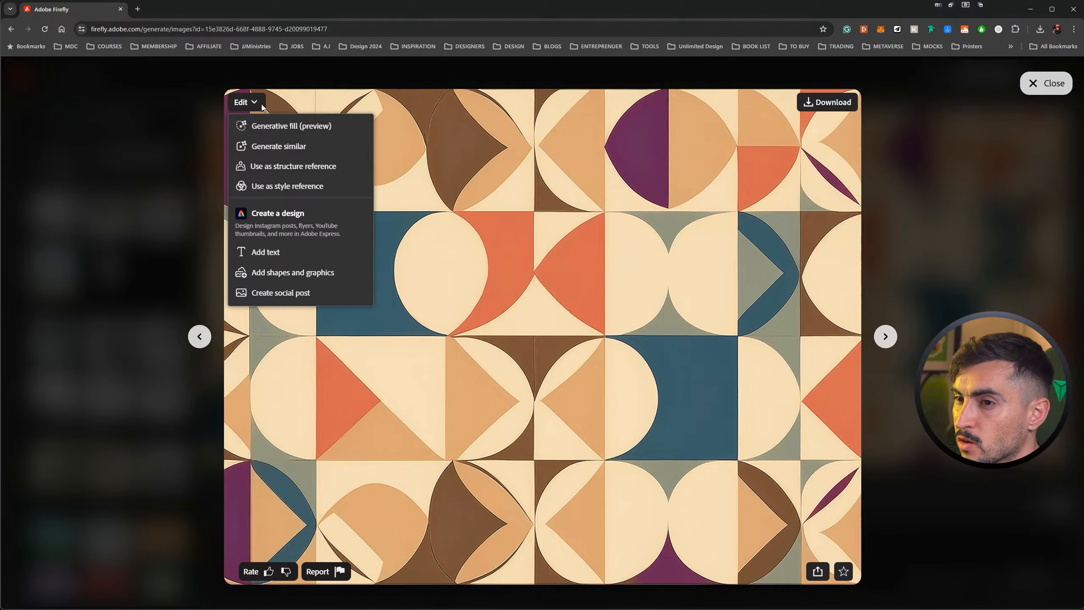
left_click(291, 149)
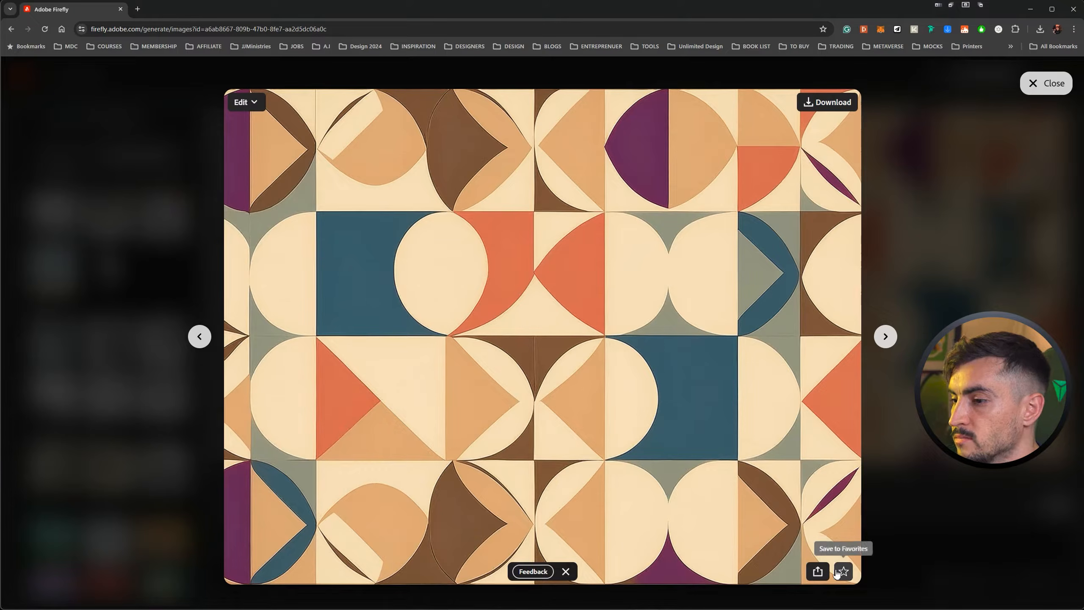
left_click(1033, 98)
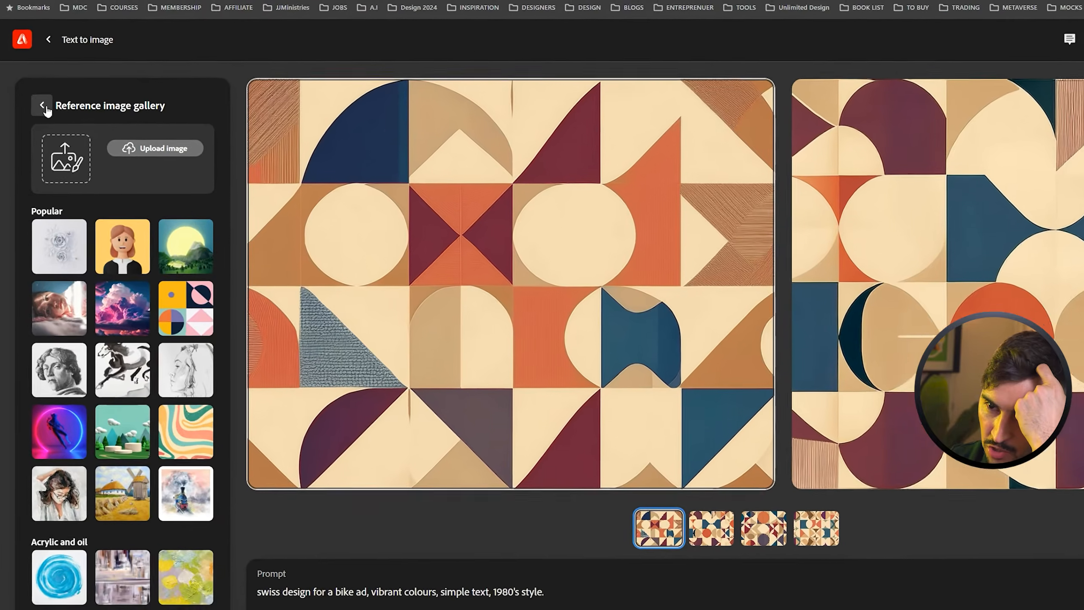
Leave the reference gallery, choose the grayscale classical bust as style reference, and set Strength and Visual intensity to maximum.
left_click(38, 117)
scroll(128, 299, "down", 5)
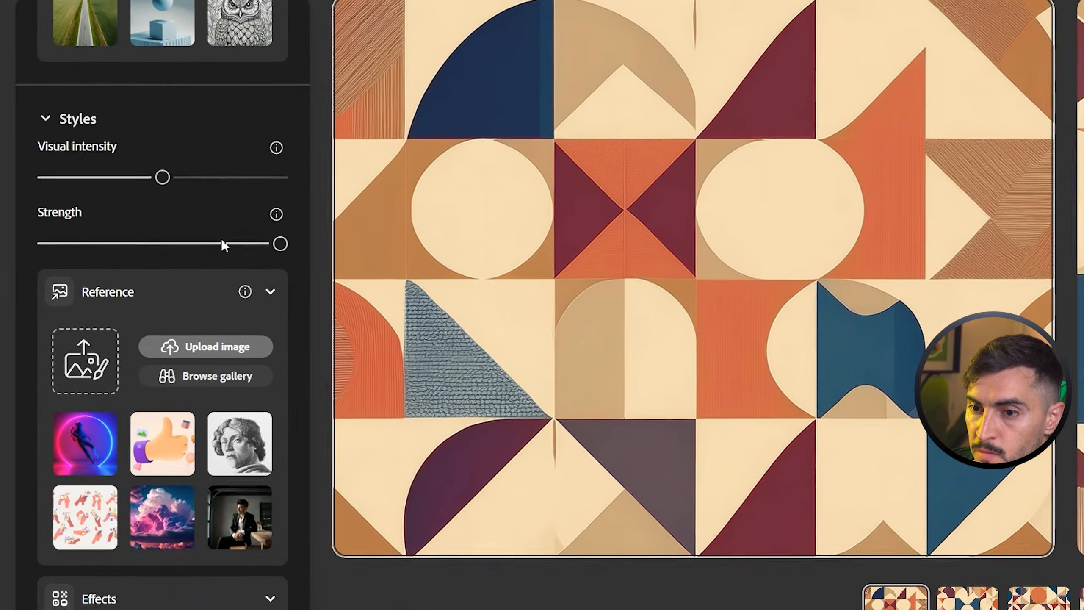
scroll(283, 274, "up", 2)
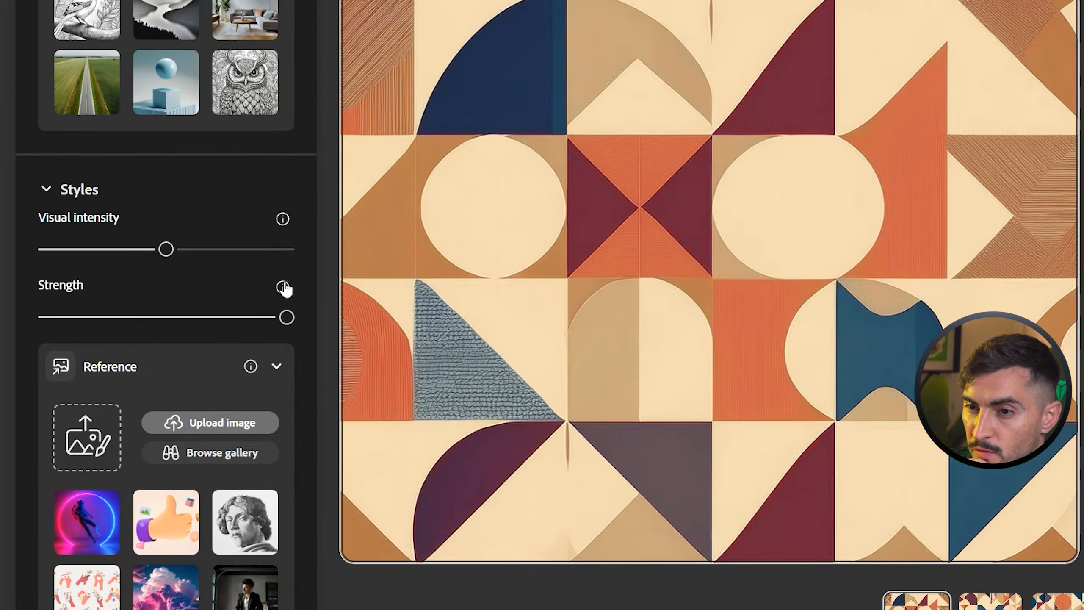
mouse_move(167, 251)
left_mouse_down()
mouse_move(245, 255)
mouse_move(171, 256)
left_mouse_up()
left_click_drag(202, 316, 286, 317)
left_click(226, 514)
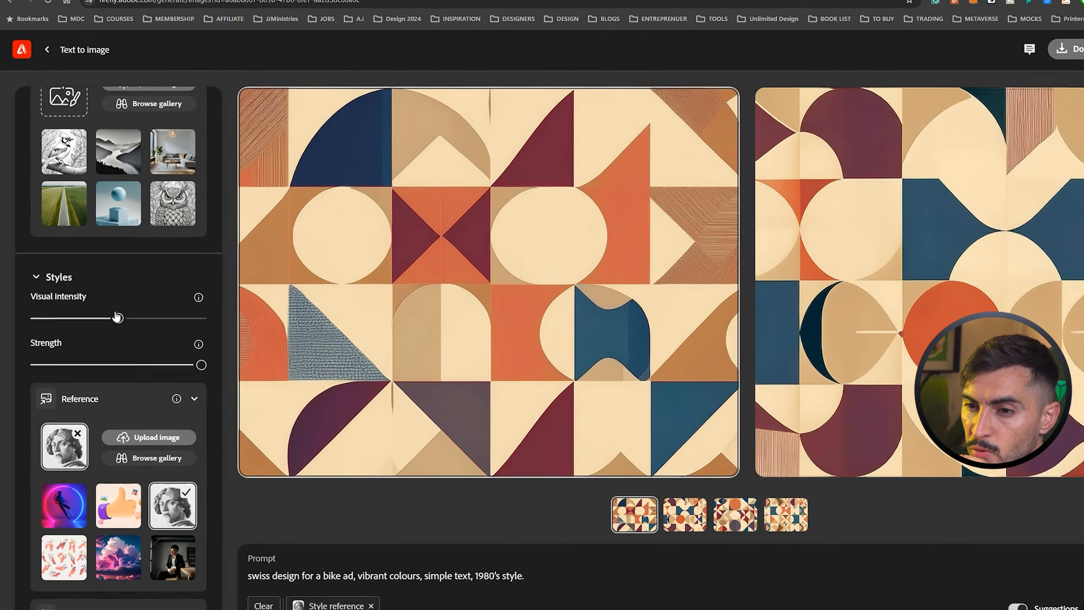
left_click_drag(129, 148, 240, 160)
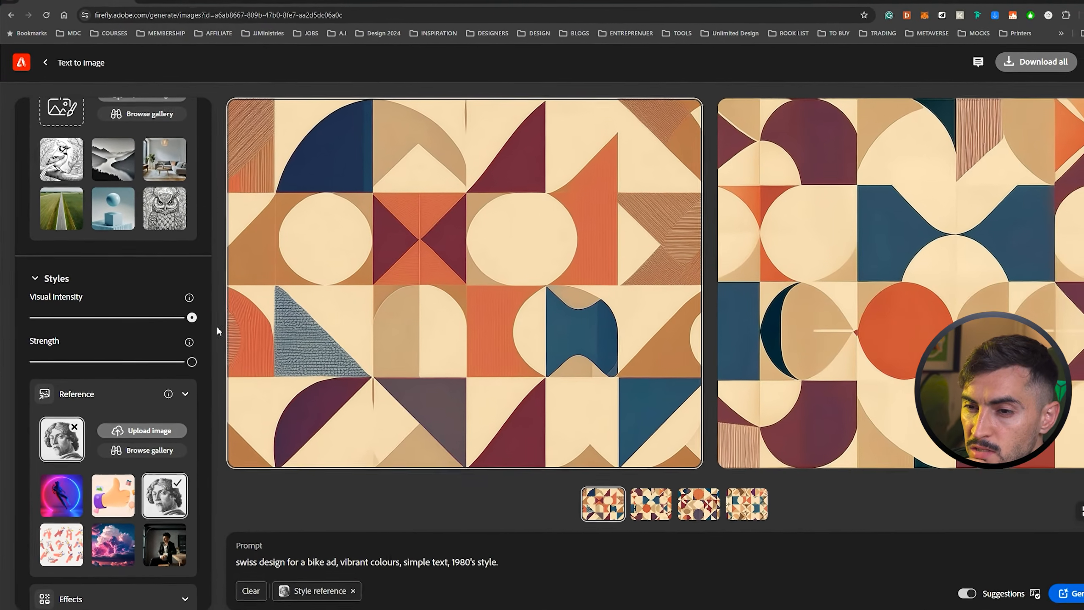
Try Muted color as the color and tone effect, and settle on Black and white.
scroll(136, 343, "up", 1)
scroll(135, 343, "down", 2)
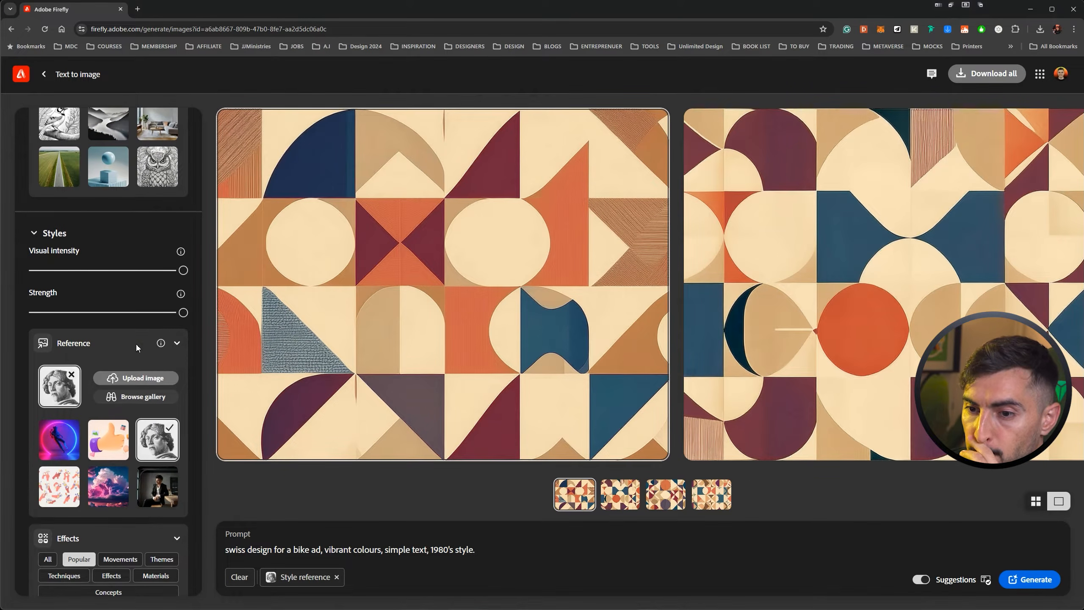
scroll(58, 390, "down", 7)
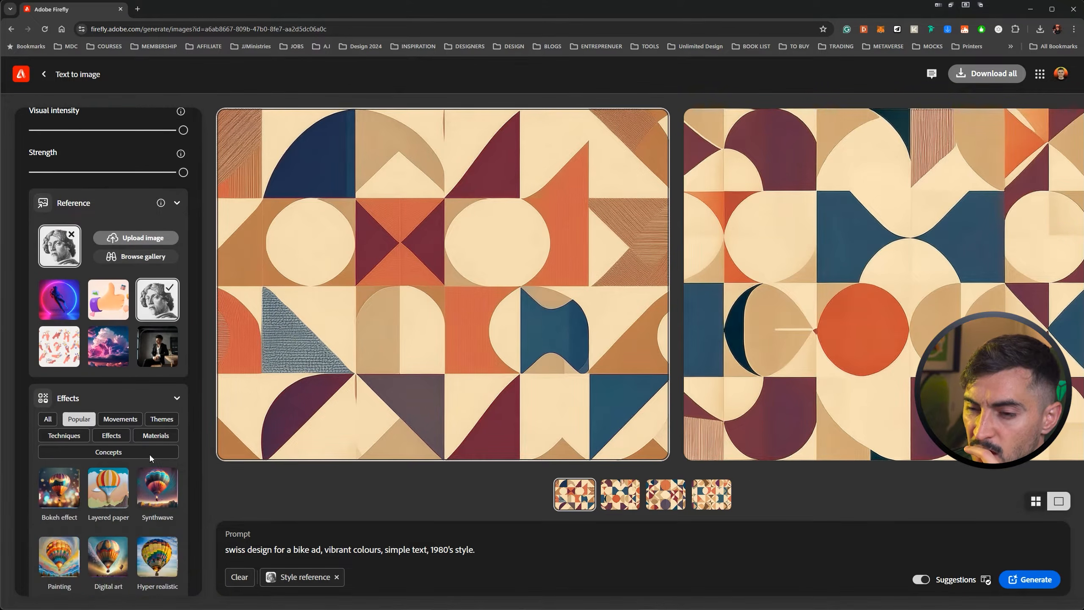
left_click(99, 477)
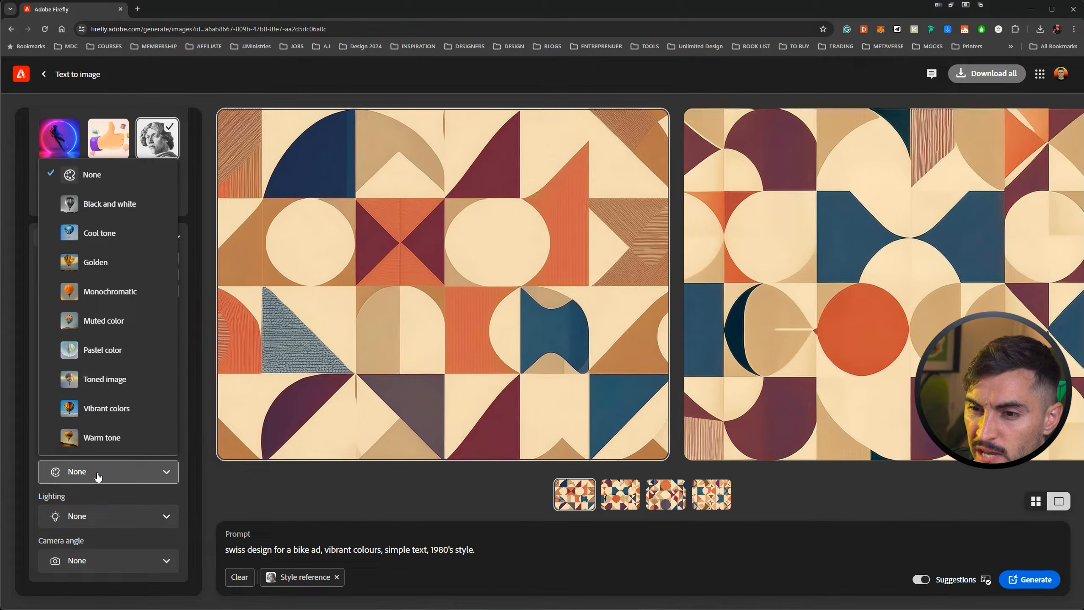
left_click(129, 329)
left_click(94, 481)
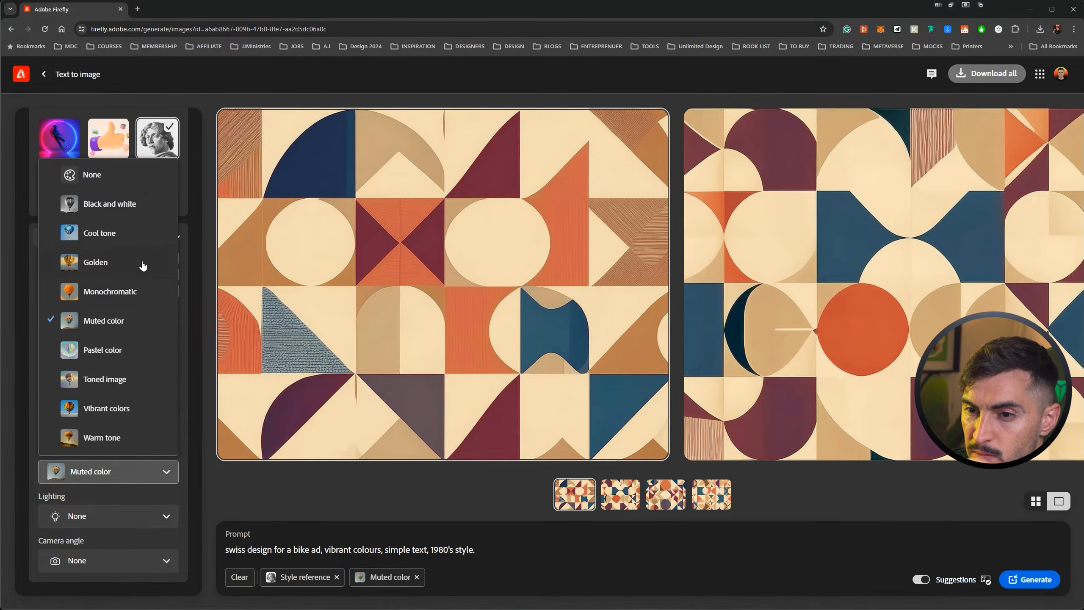
left_click(111, 206)
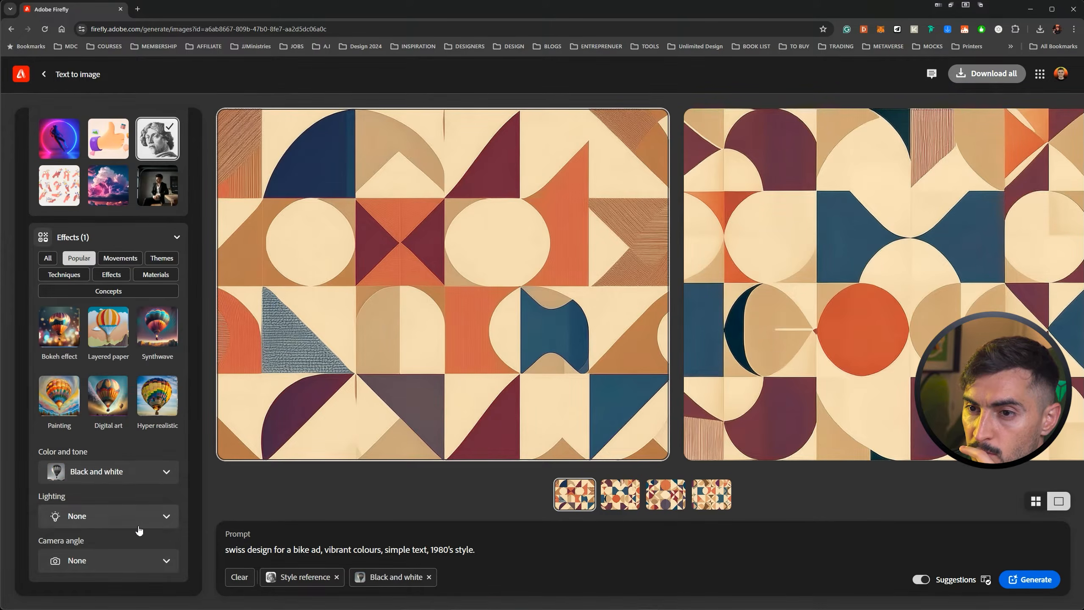
Set the lighting effect to Surreal lighting and look through the camera angle options.
left_click(130, 519)
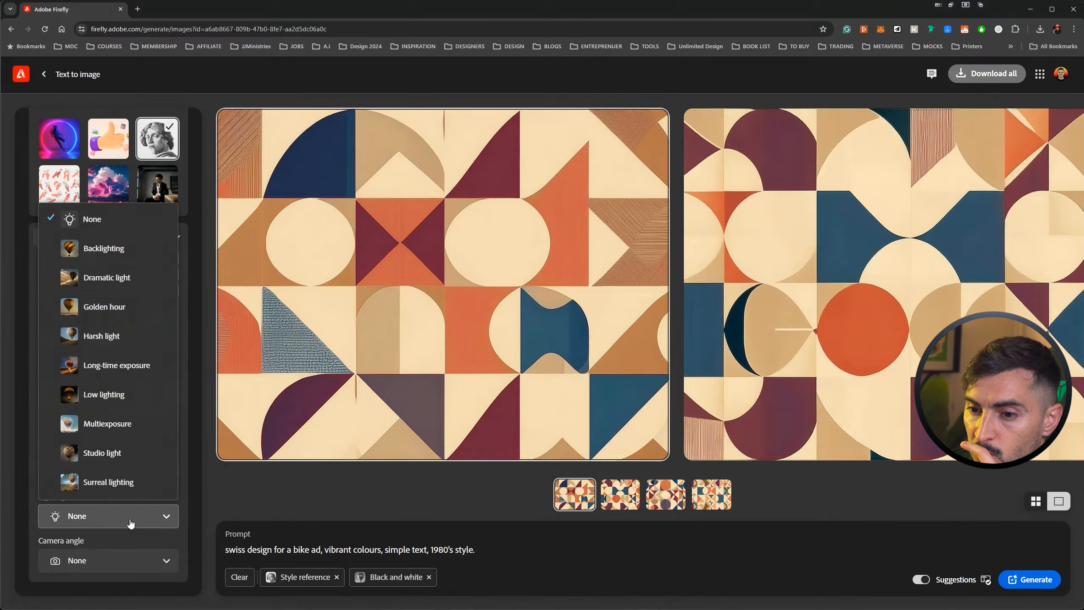
left_click(100, 490)
left_click(141, 559)
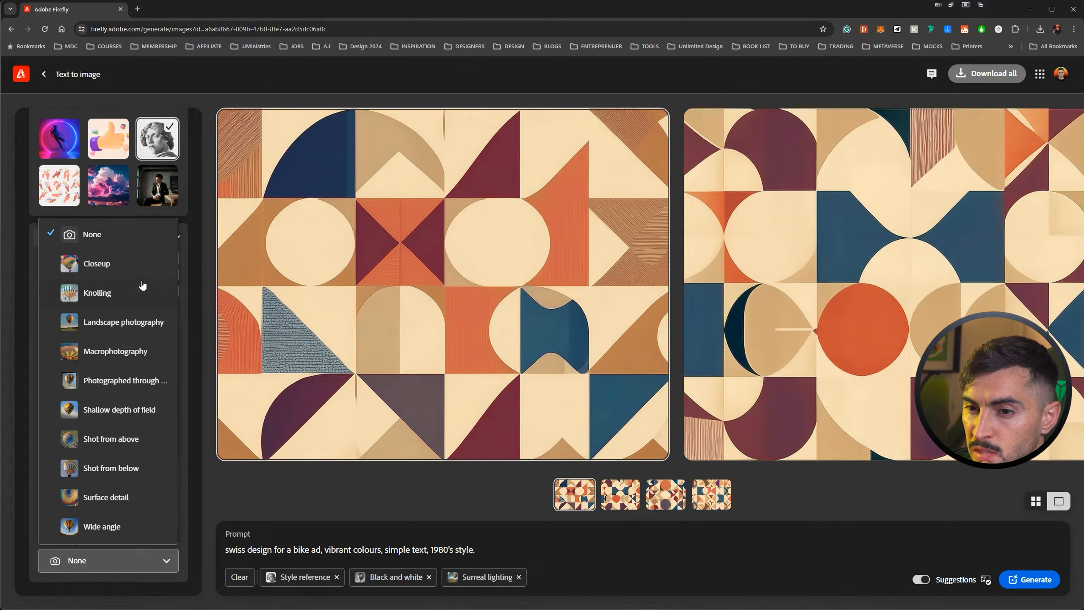
left_click(85, 572)
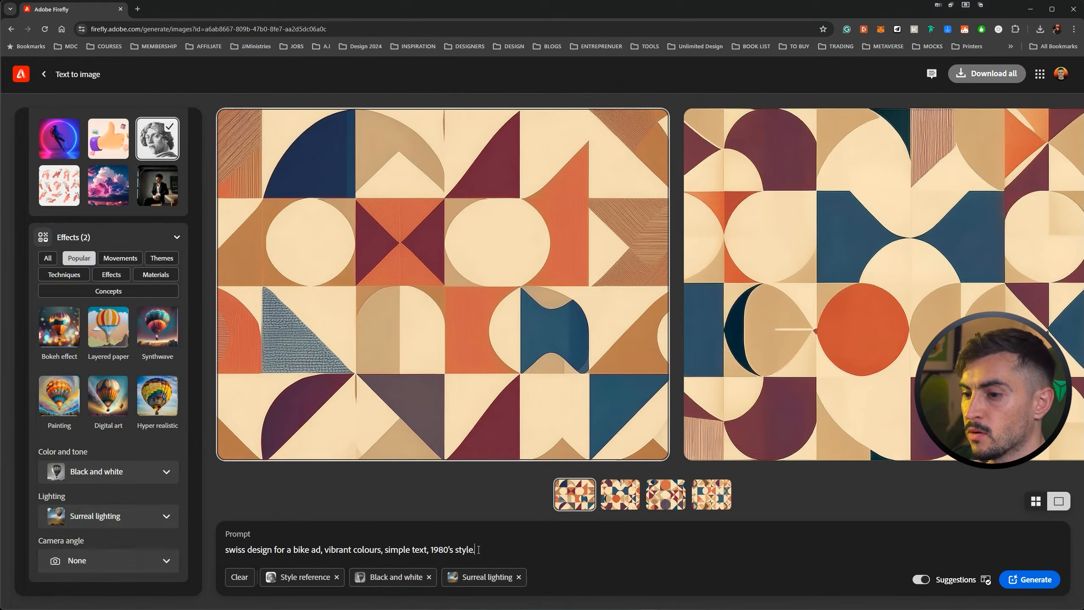
Replace the prompt with "a portrait of a middle aged farmer man" and generate the images.
triple_click(306, 549)
type("a p")
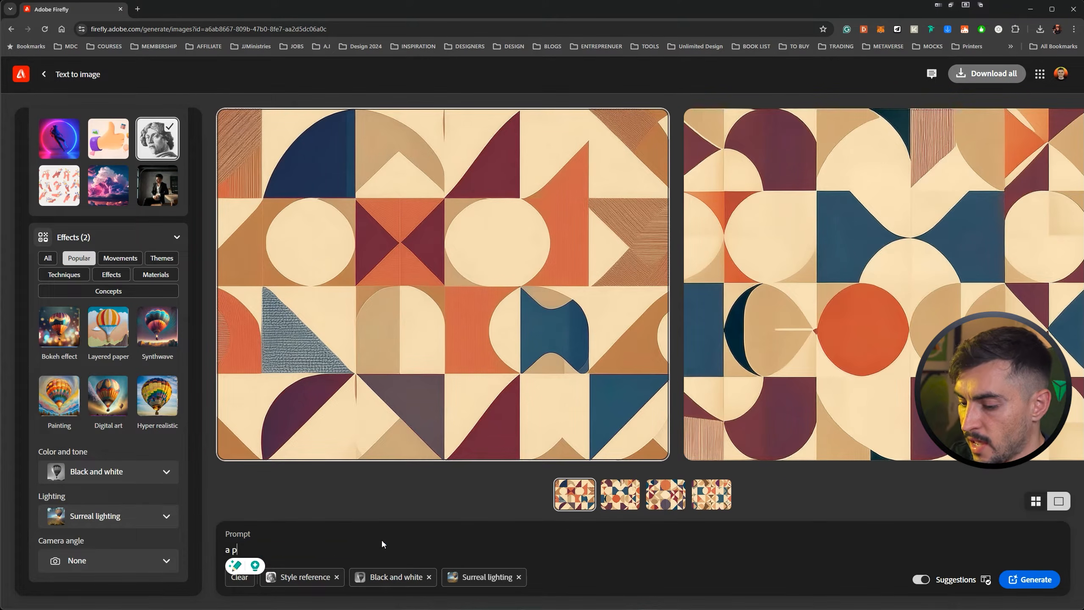
type("ortrait o")
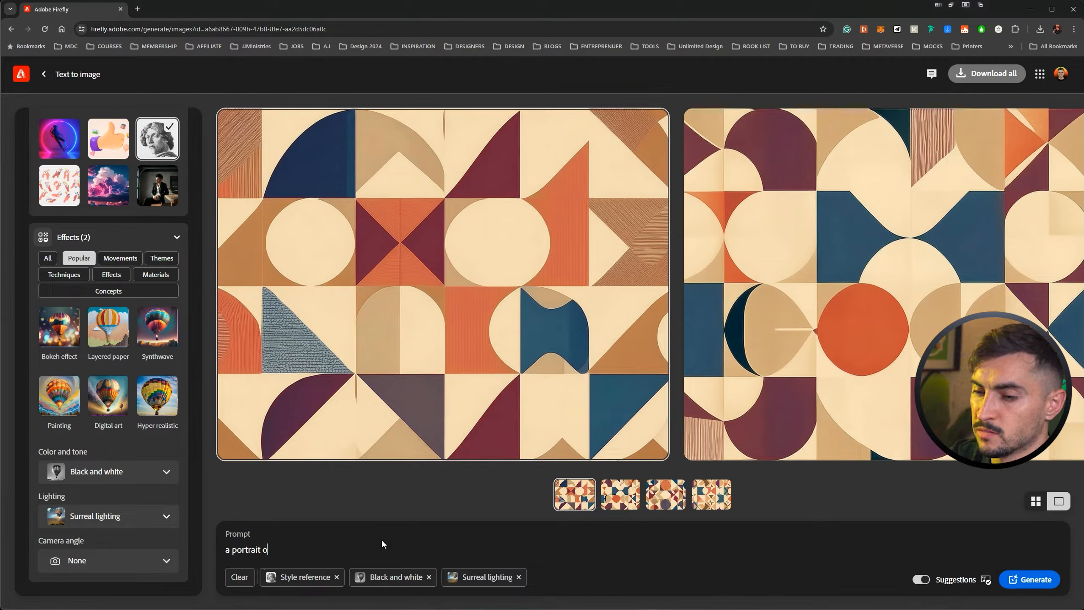
type("f a middle aged man")
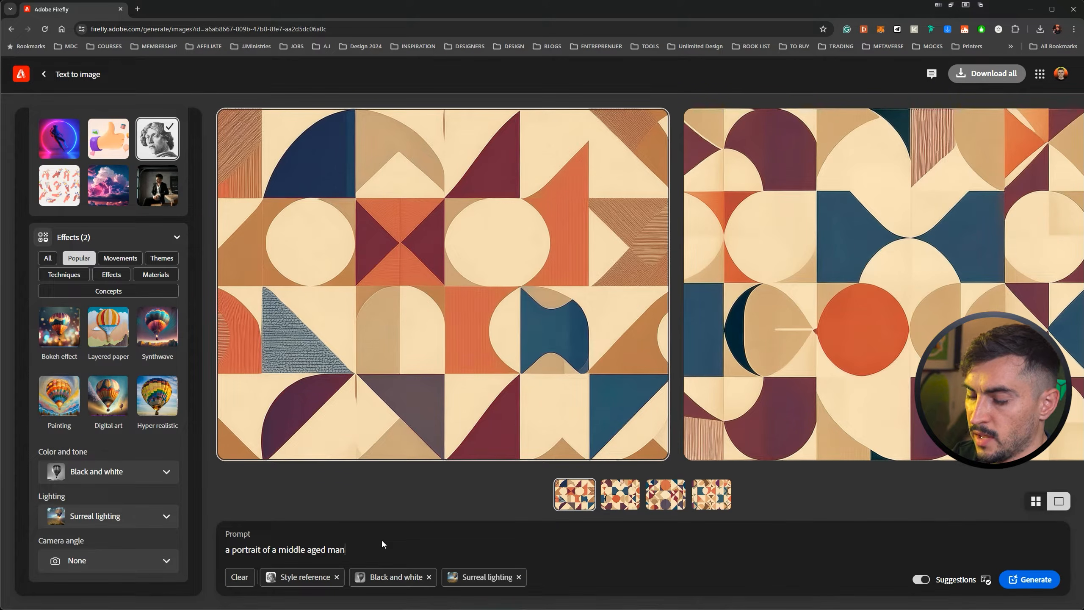
key("BackSpace")
key("BackSpace")
key("BackSpace")
key("BackSpace")
key("BackSpace")
key("BackSpace")
key("BackSpace")
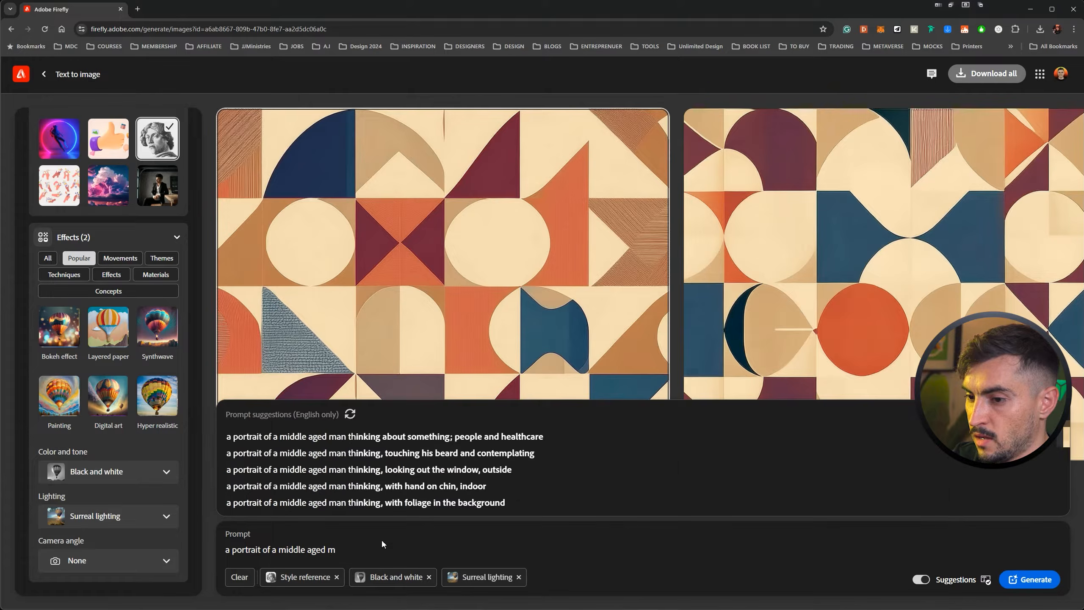
type("farme")
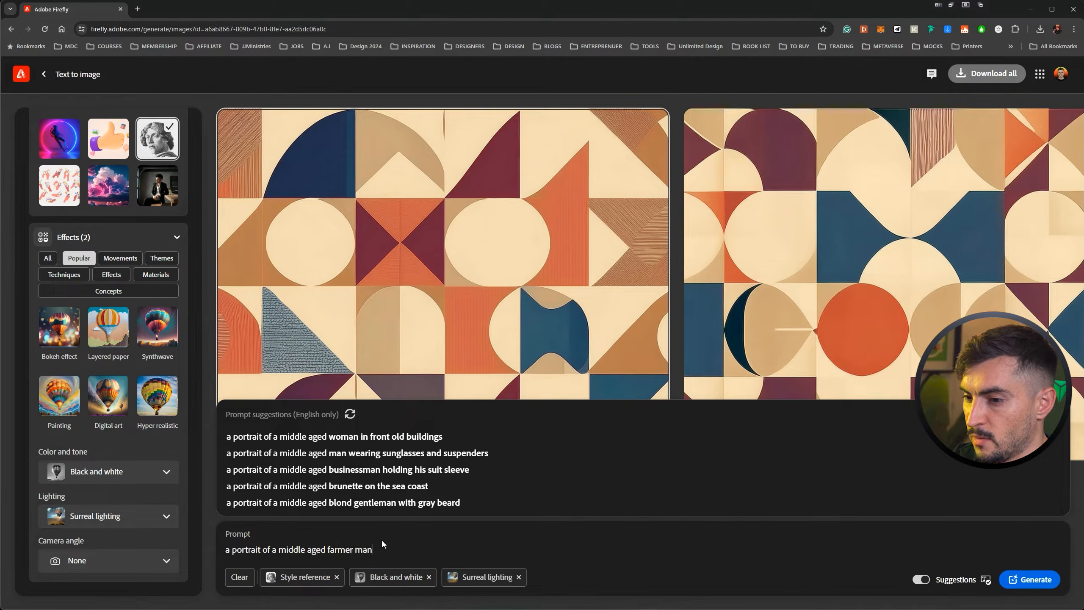
type("r man")
key("Return")
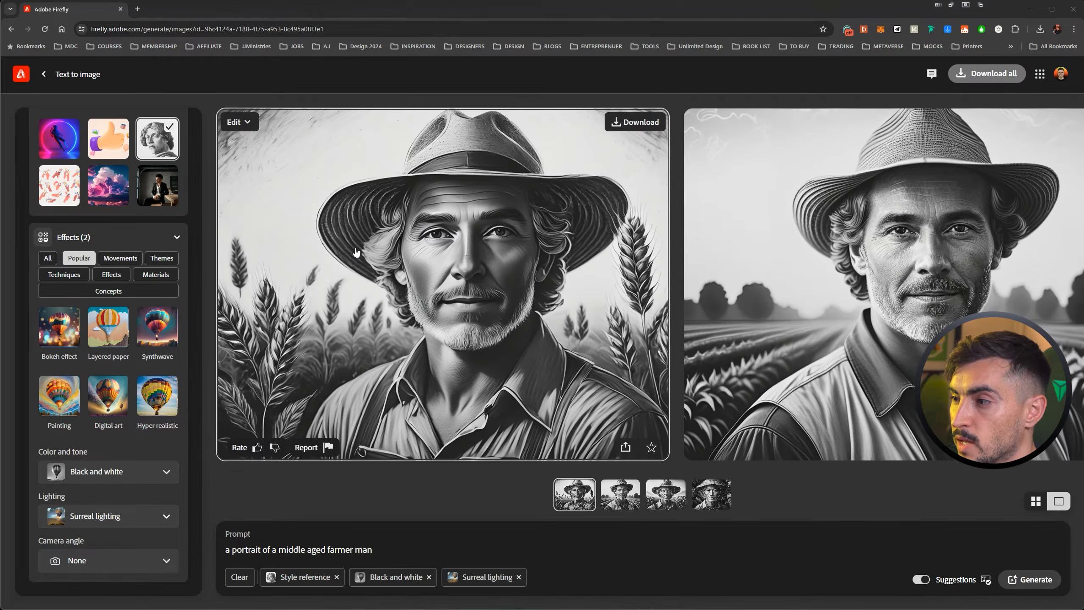
View the four generated farmer portraits enlarged one after another and return to the results.
left_click(475, 262)
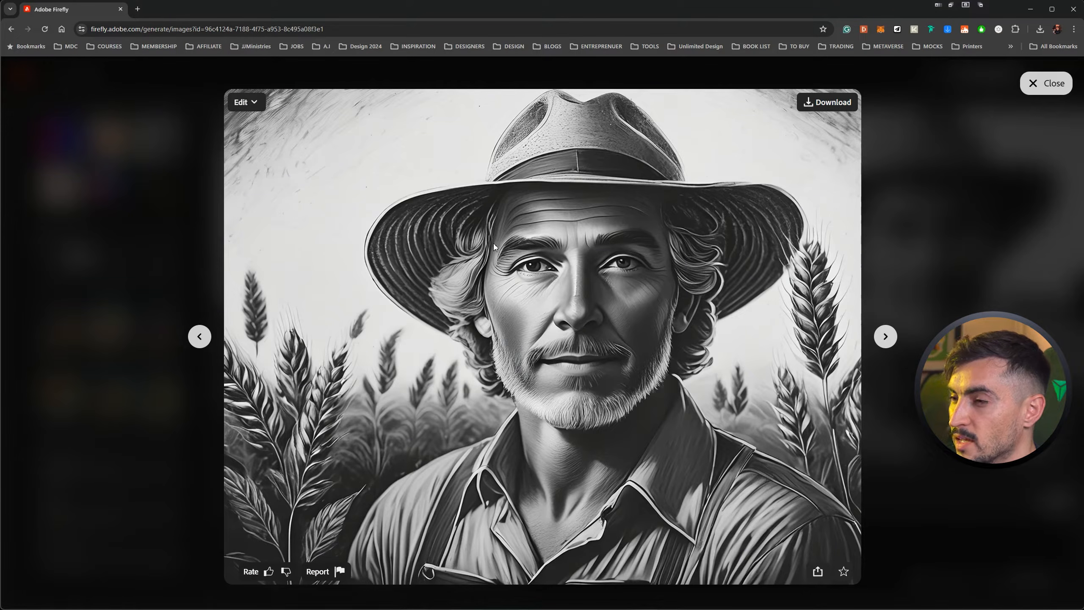
key("Right")
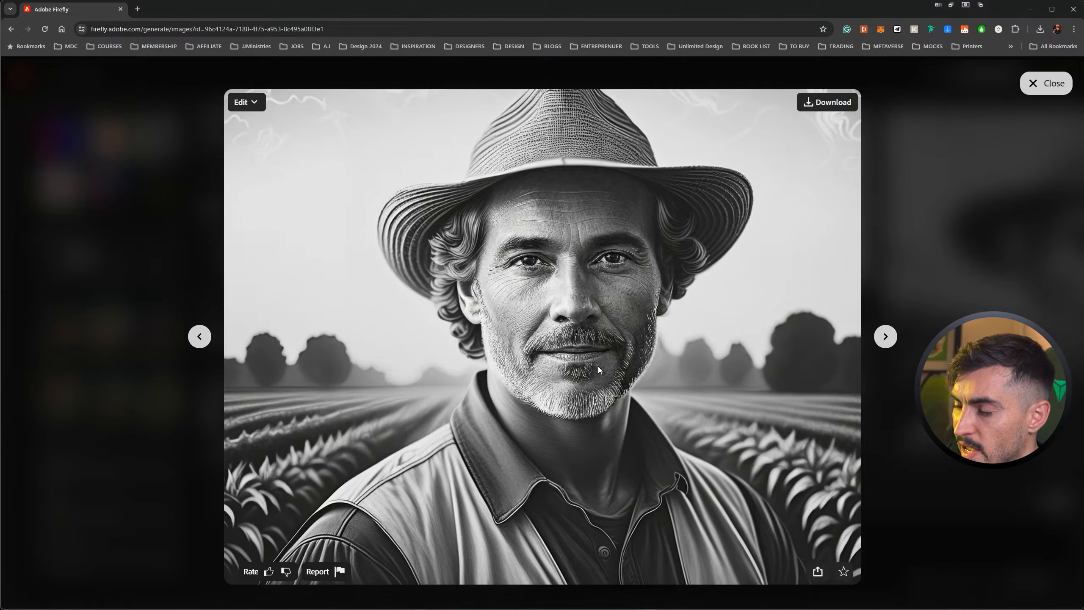
key("Right")
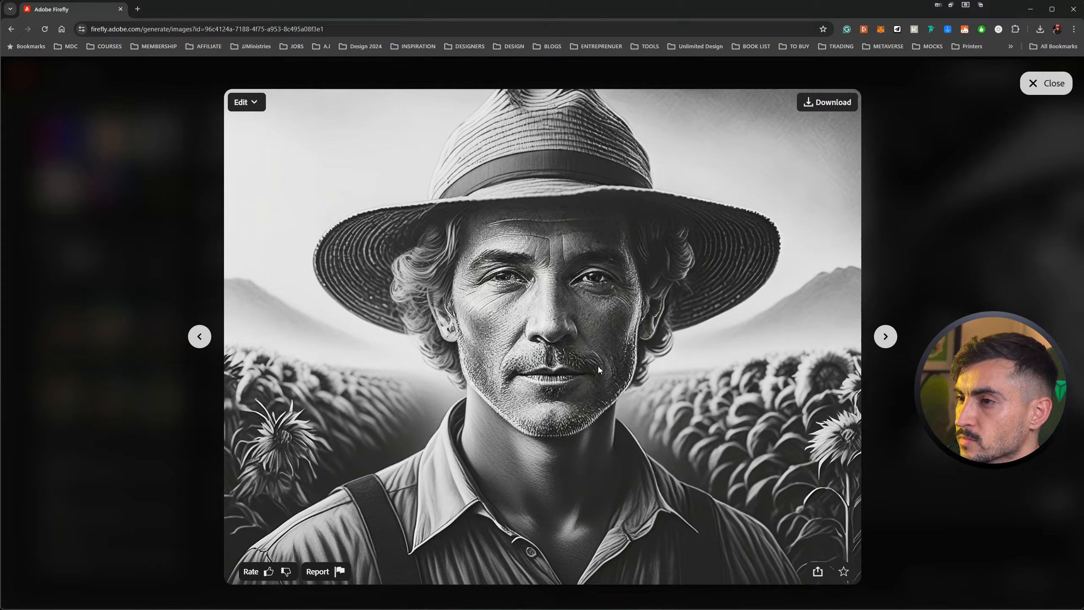
key("Right")
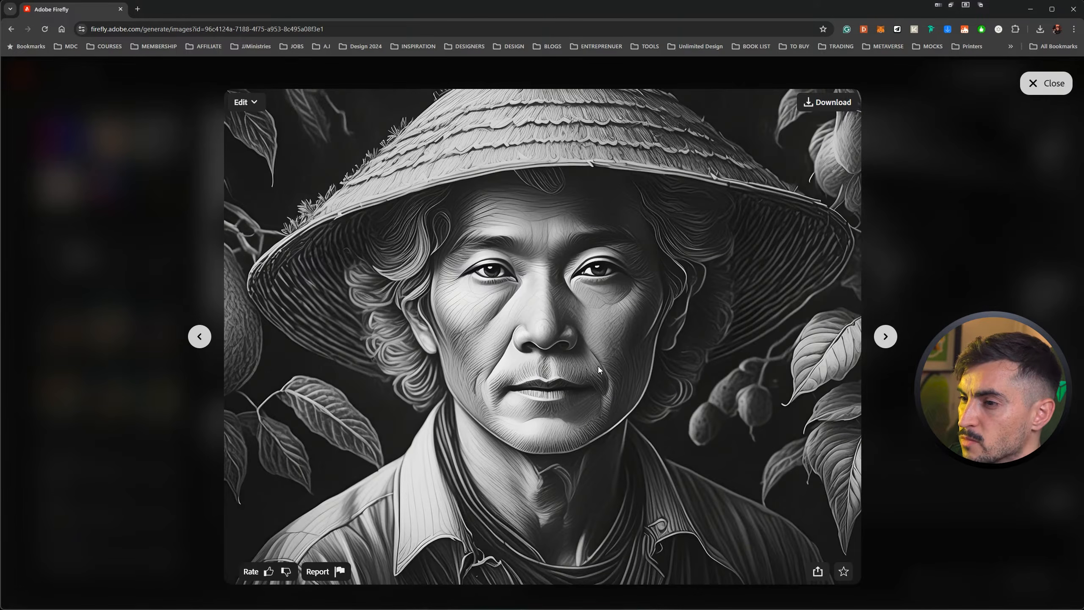
left_click(1033, 84)
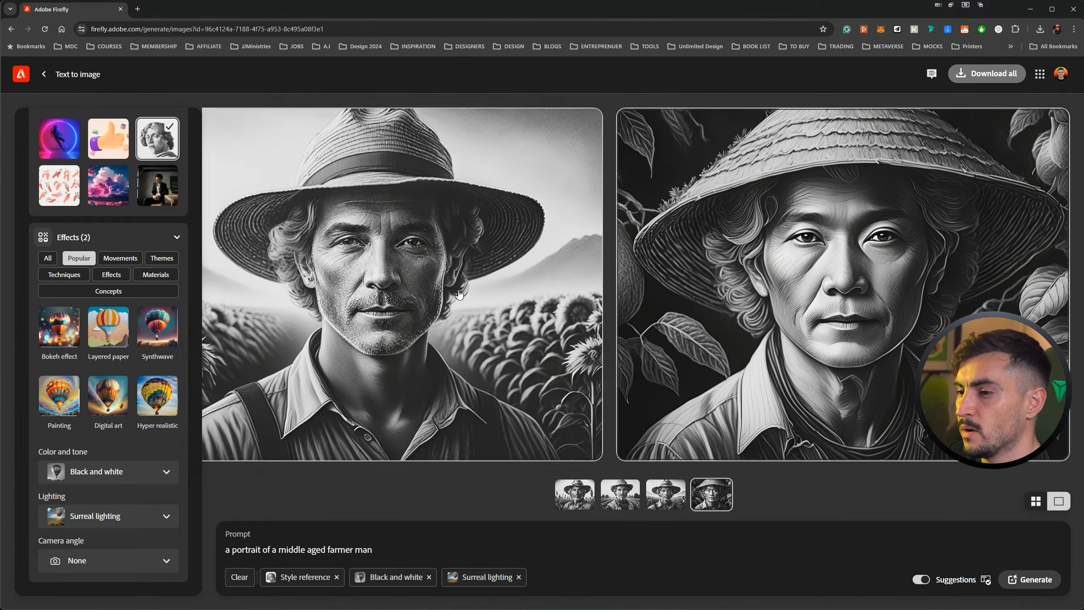
Upload the photo of the sunlit bedroom with a lounge chair and large windows as the structure reference.
scroll(42, 457, "up", 10)
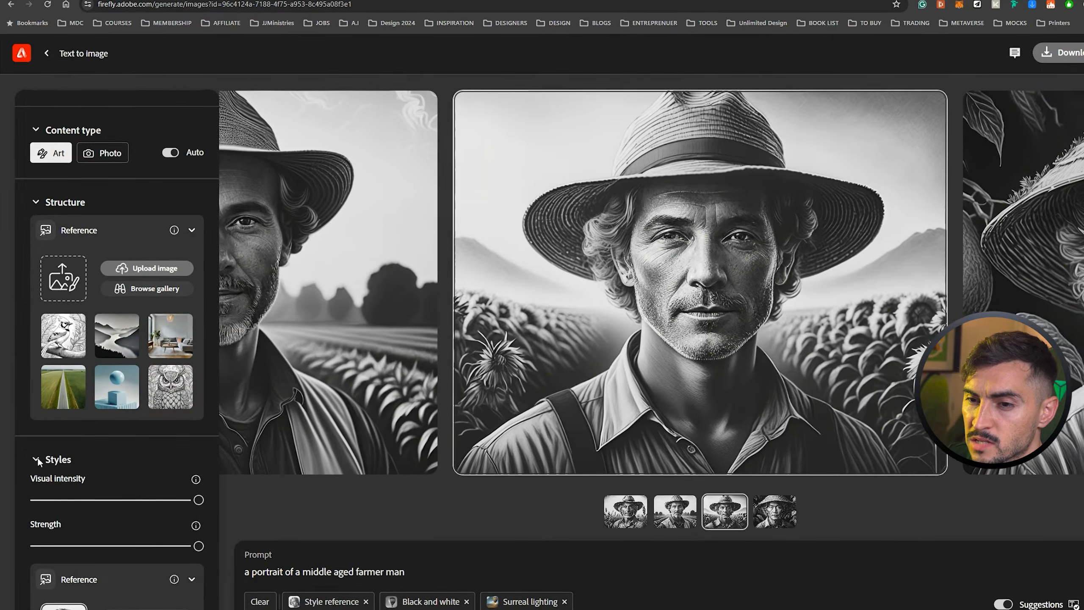
scroll(38, 462, "up", 3)
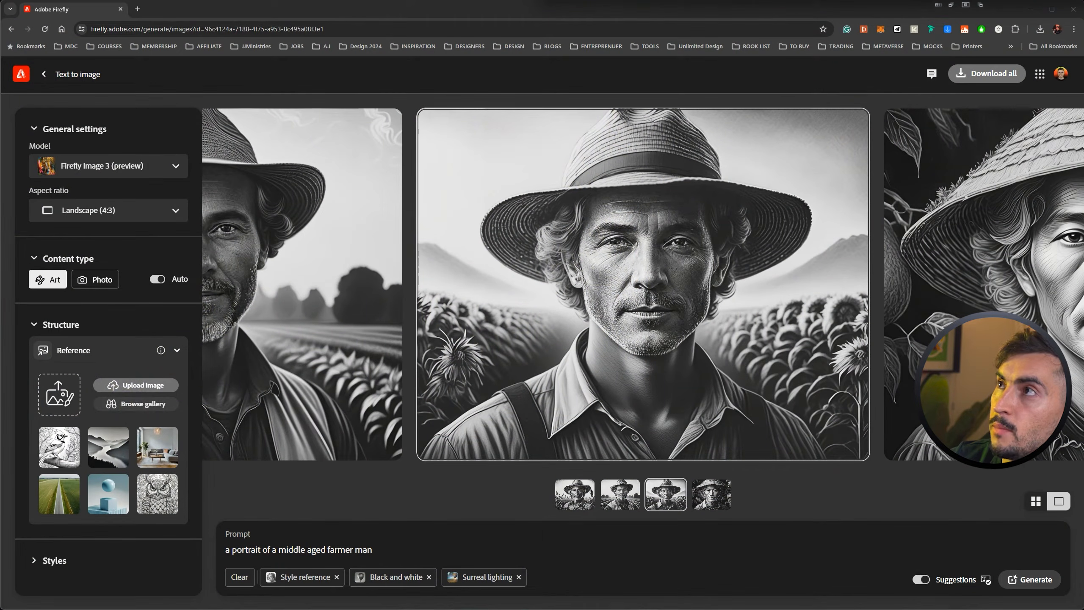
left_click_drag(118, 422, 54, 405)
left_click(139, 386)
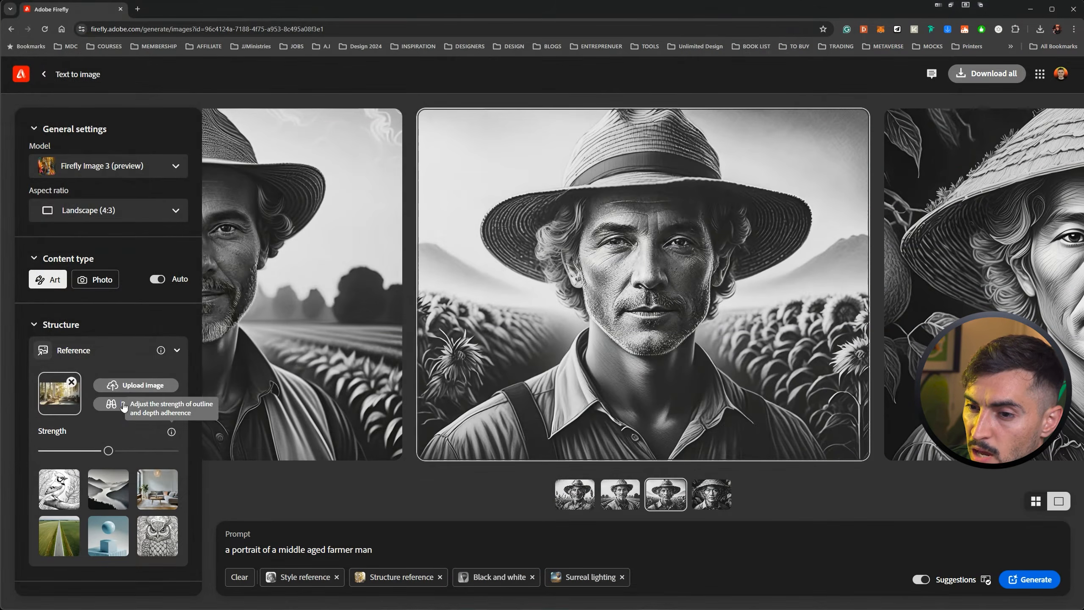
Look through the structure reference gallery without choosing another image, and set the structure Strength to maximum.
left_click(138, 404)
scroll(70, 244, "down", 5)
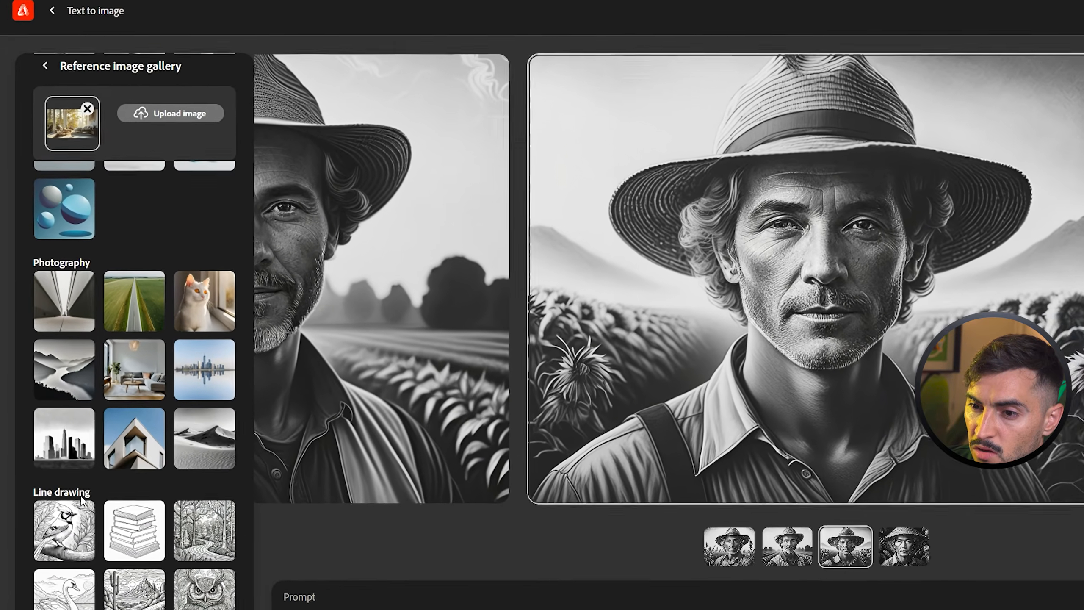
scroll(77, 427, "up", 3)
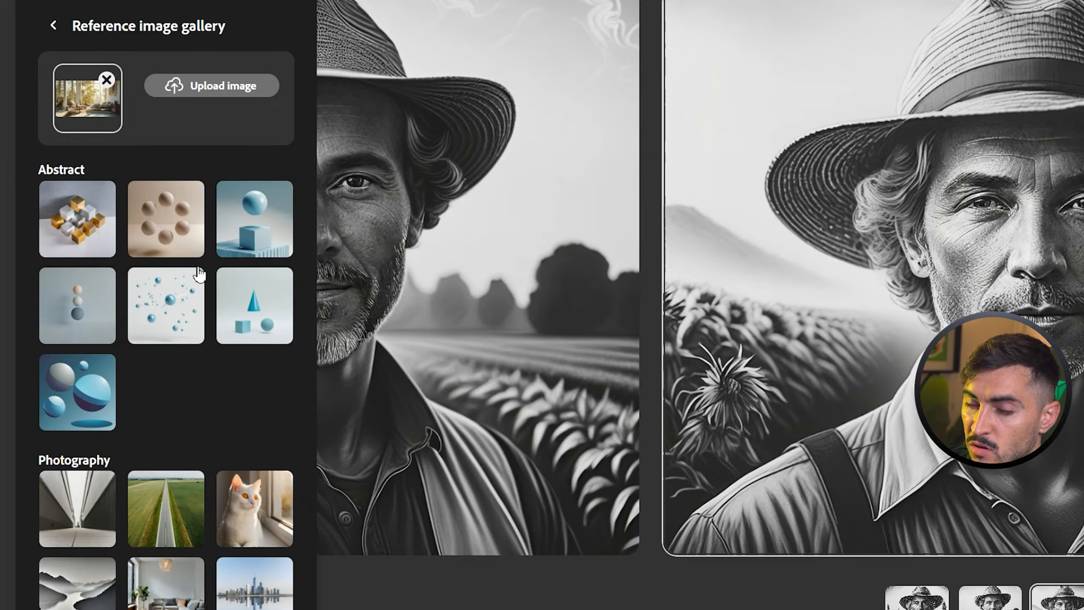
scroll(84, 184, "down", 5)
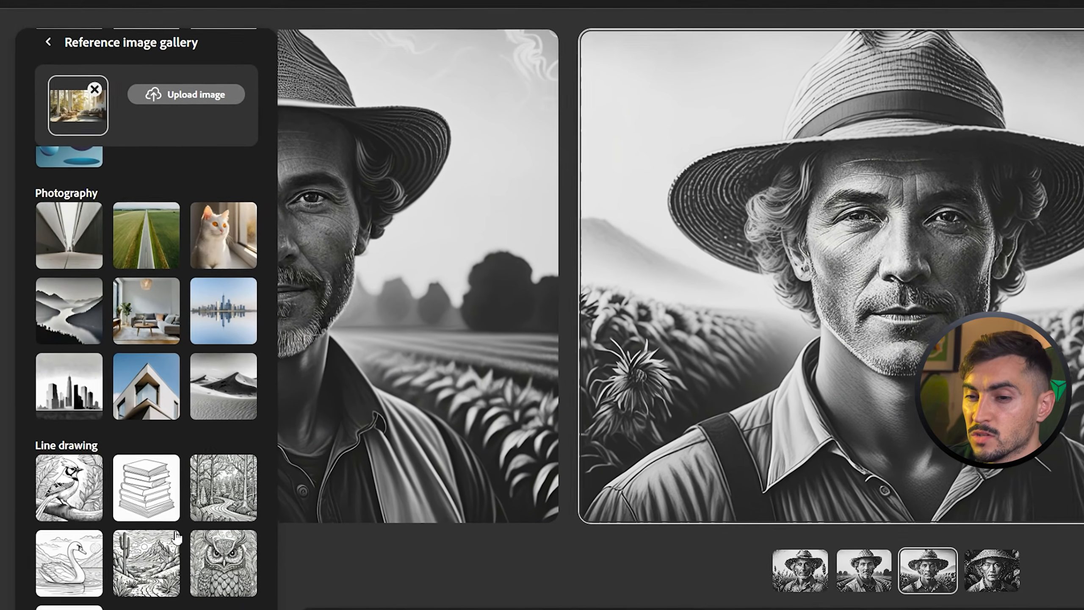
scroll(179, 384, "up", 5)
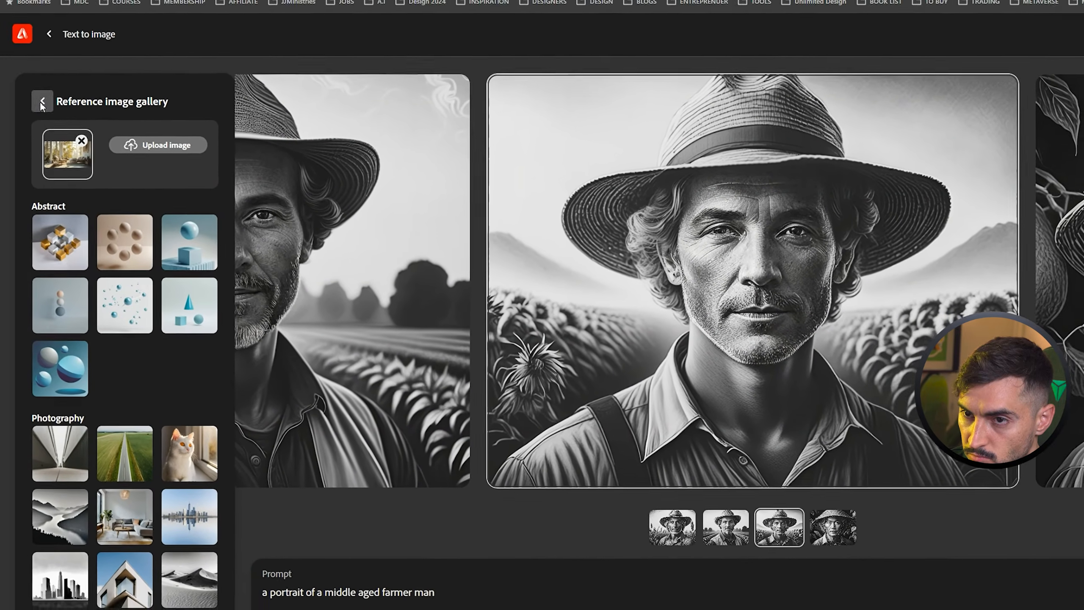
left_click(42, 103)
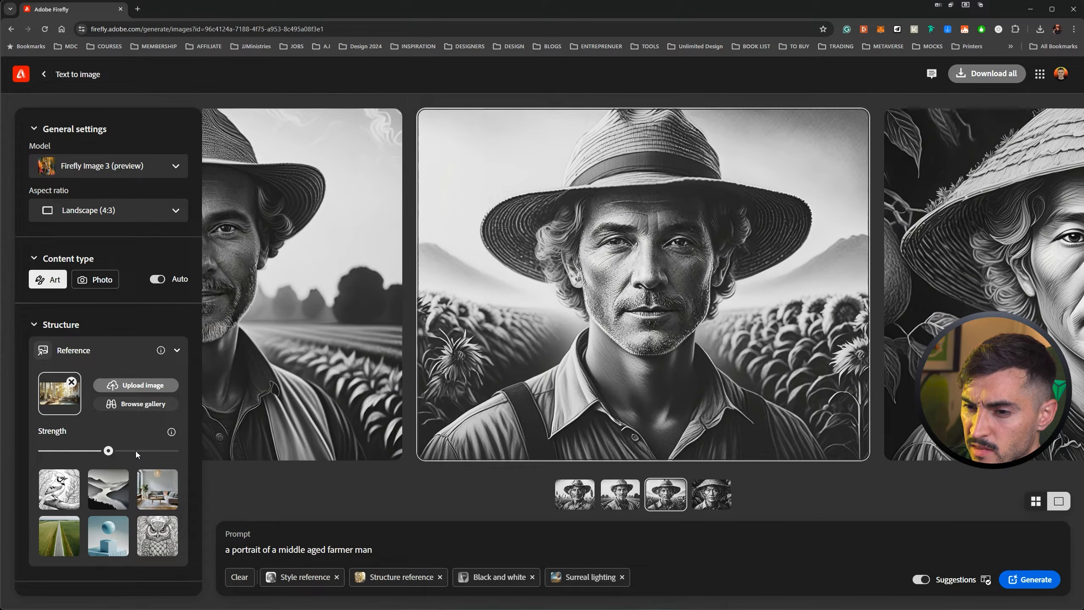
left_click(174, 451)
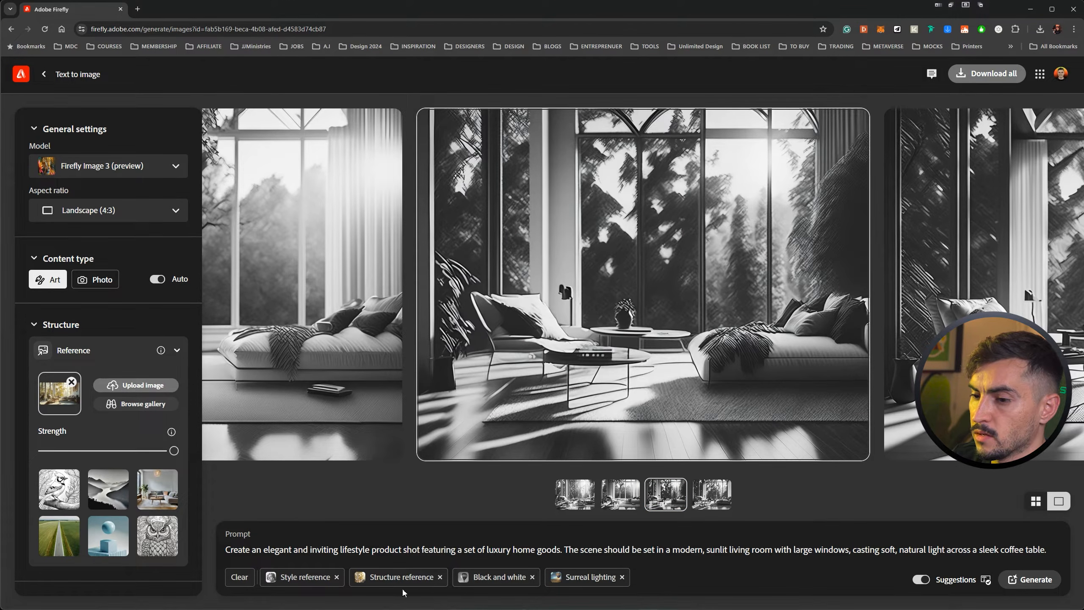
Remove the Black and white effect, Surreal lighting and the style reference, keeping the structure reference, and generate the living room images again.
left_click(532, 577)
left_click(529, 577)
left_click(337, 577)
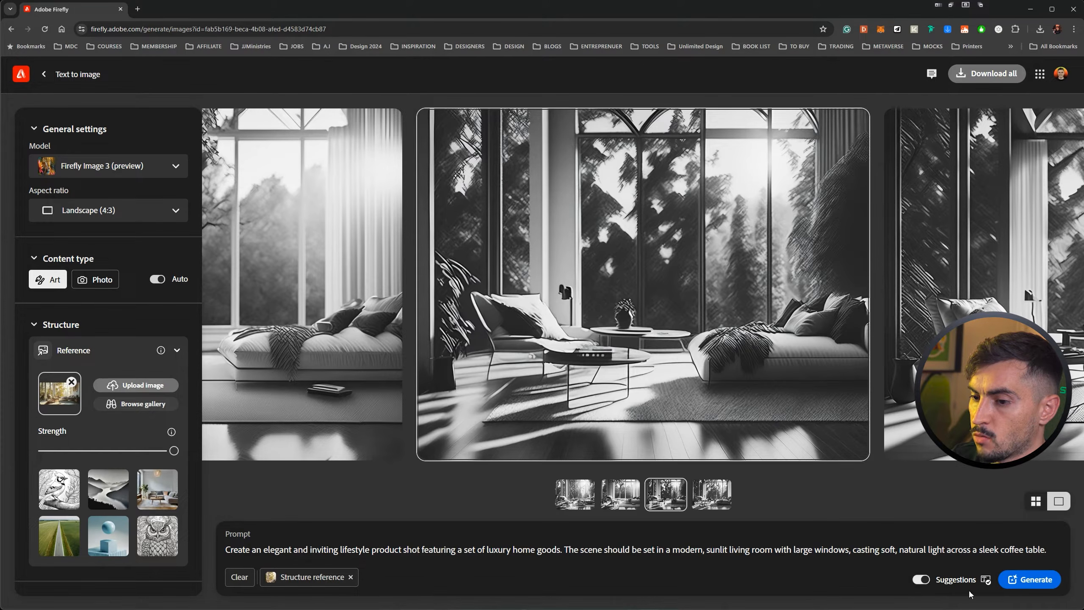
left_click(1029, 580)
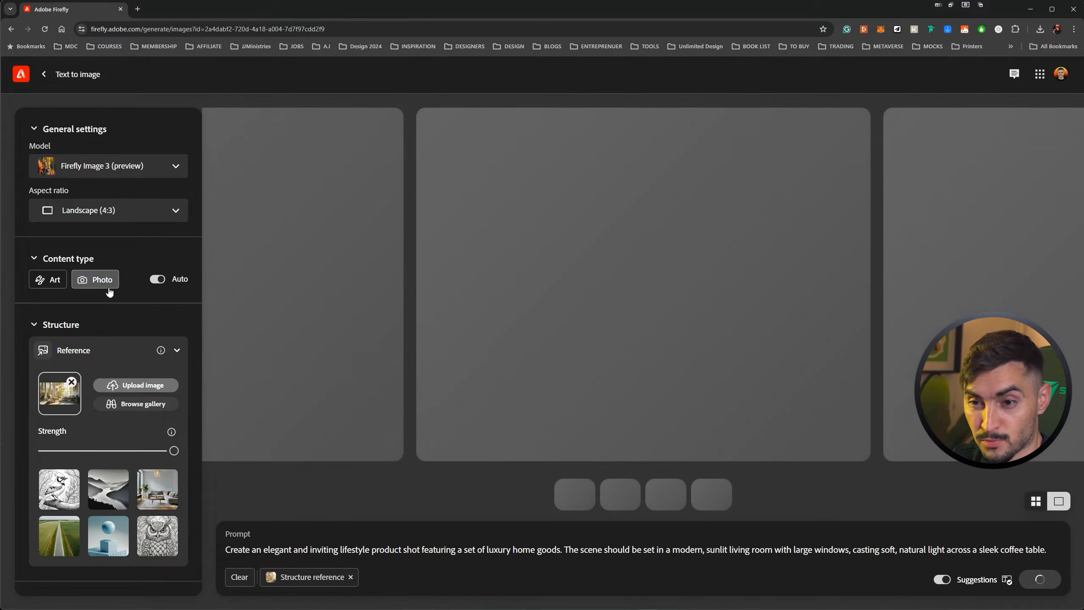
scroll(111, 321, "down", 15)
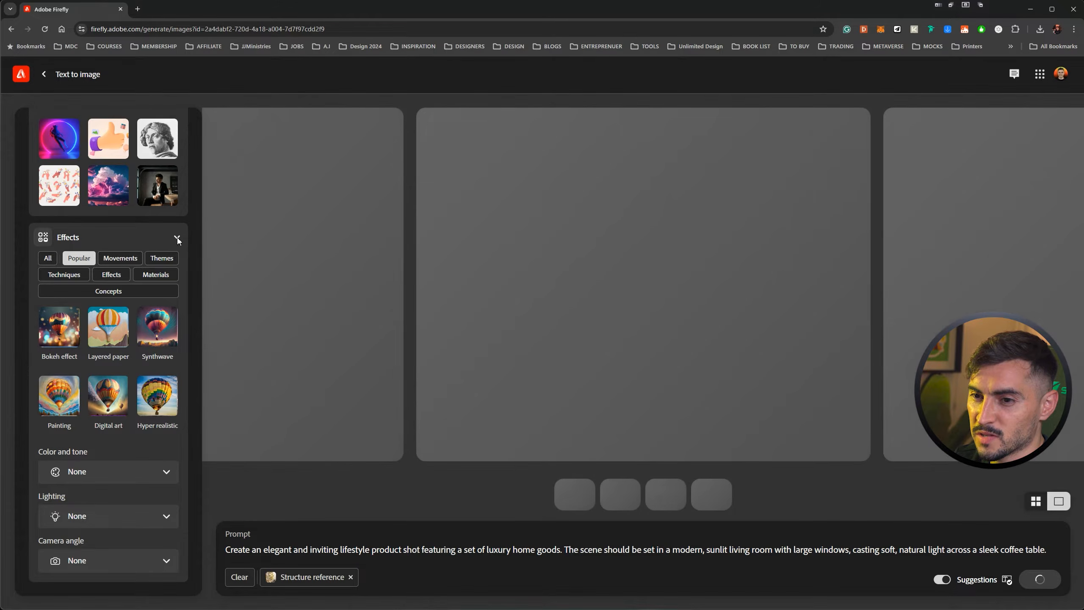
scroll(178, 297, "up", 8)
View the generated color living room images enlarged one after another and return to the results.
left_click(778, 271)
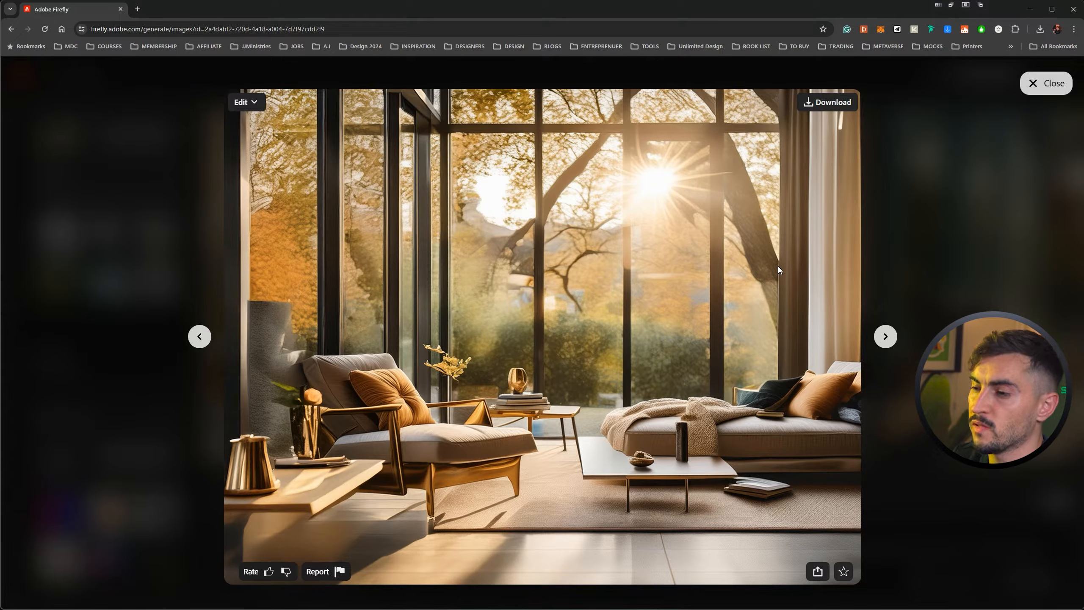
key("Right")
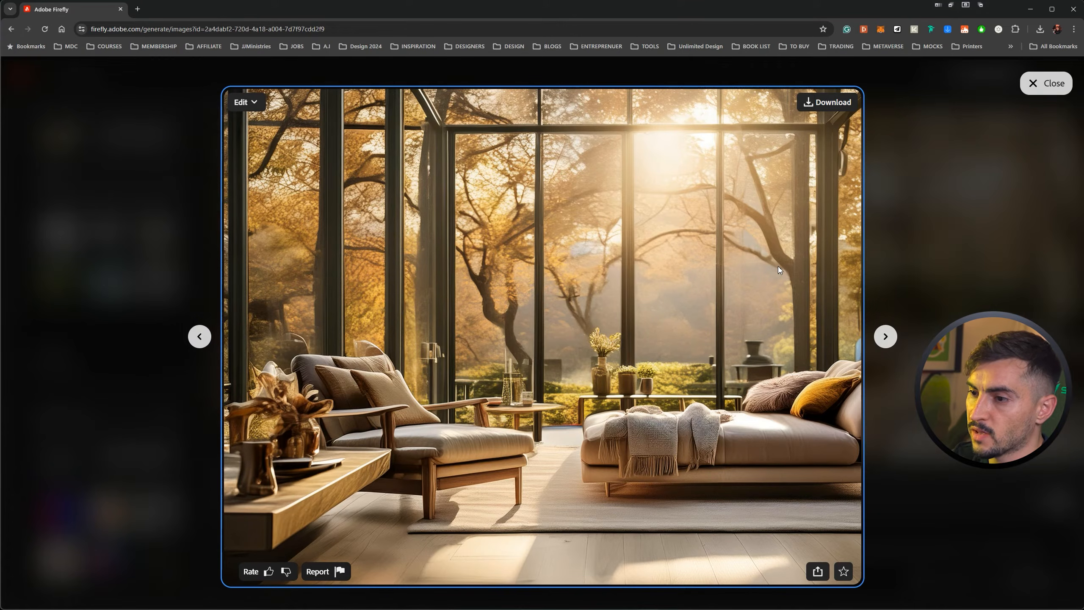
key("Right")
key("Right")
key("Right")
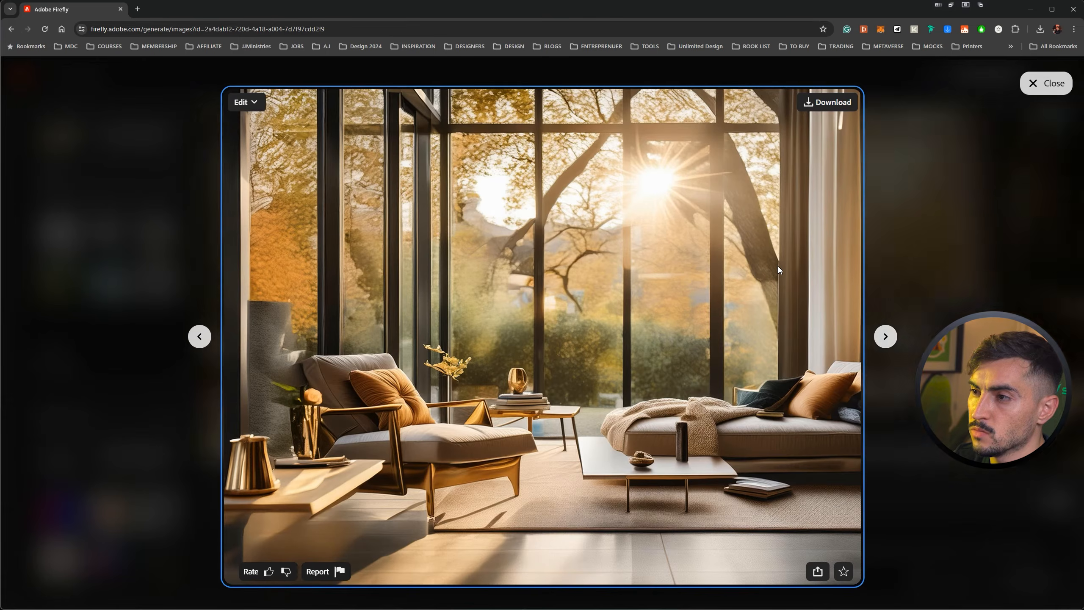
left_click(1059, 86)
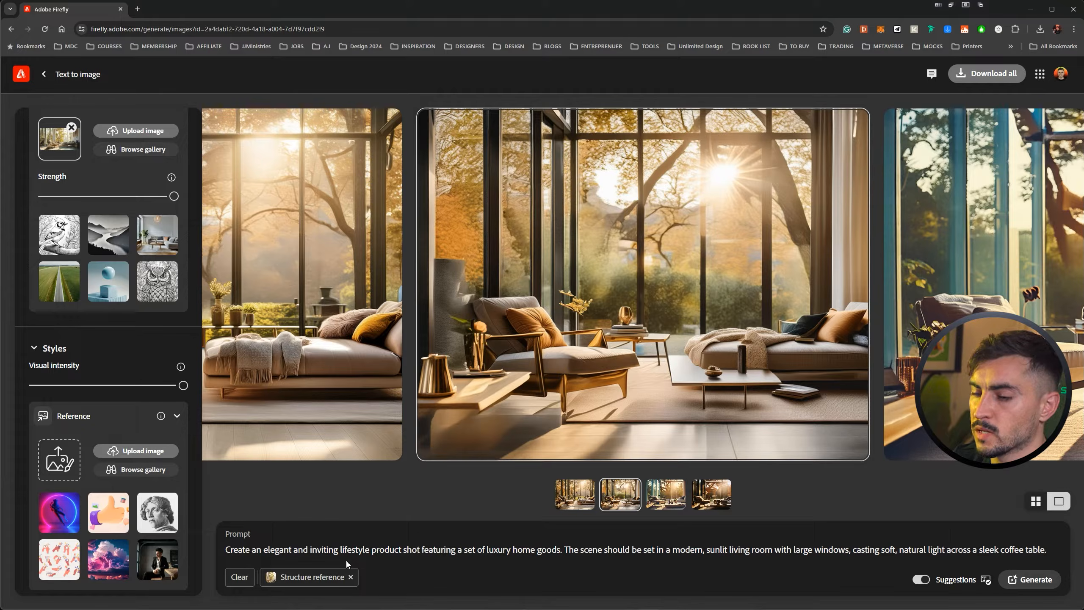
Replace the prompt with "A cyberpunk office city studio night time, green neon colours, lamp shading, modern, open space." and generate the images.
triple_click(389, 550)
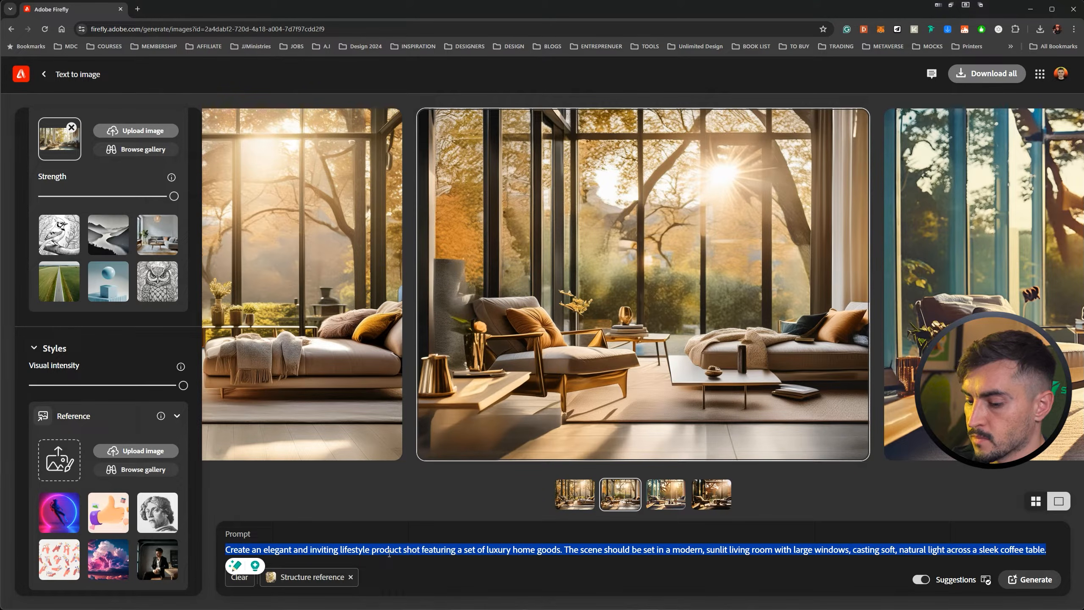
type("A cyberpunk office city studio w")
key("BackSpace")
key("BackSpace")
type("night time")
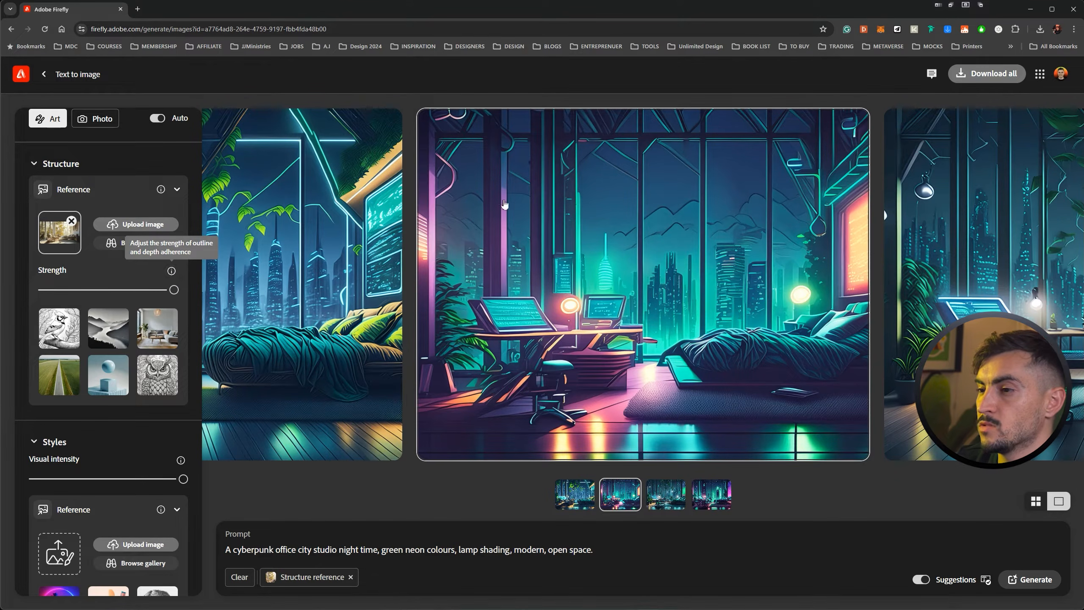
View the four generated cyberpunk studio images enlarged one after another and return to the results.
left_click(358, 240)
left_click(556, 276)
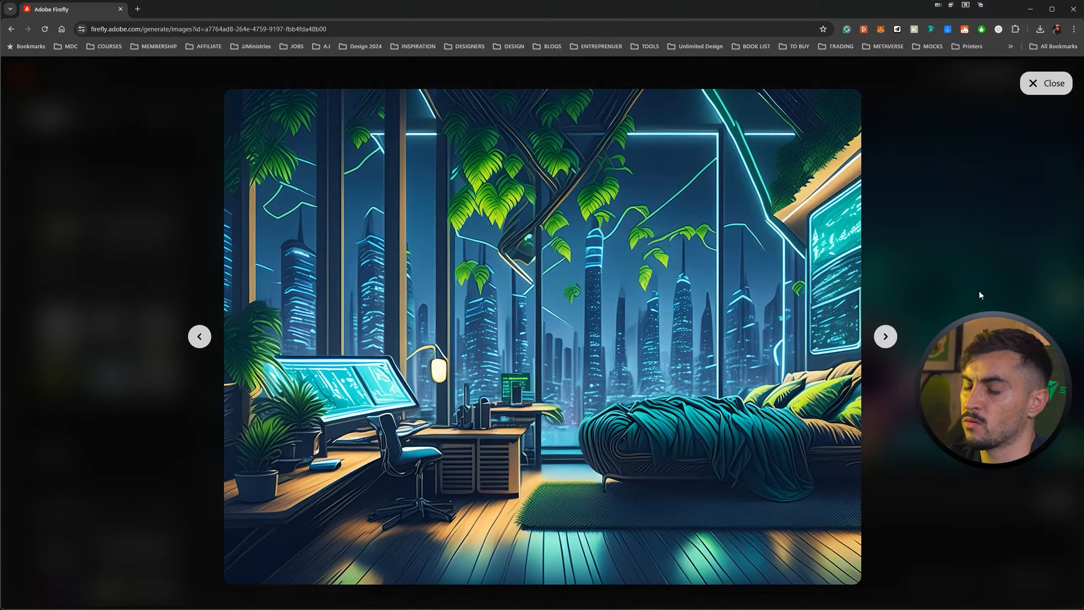
key("Right")
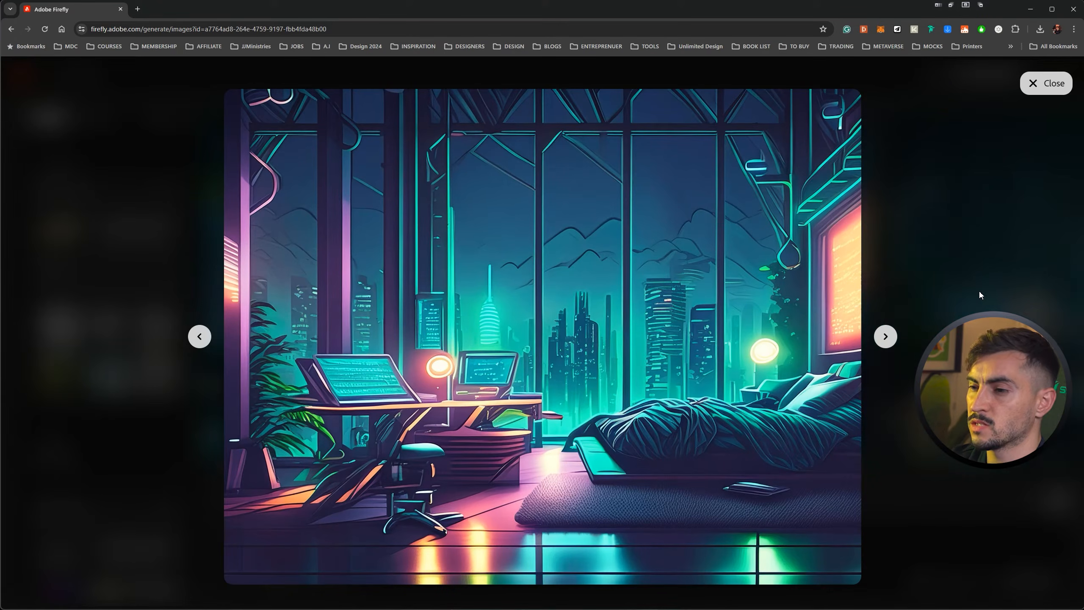
key("Right")
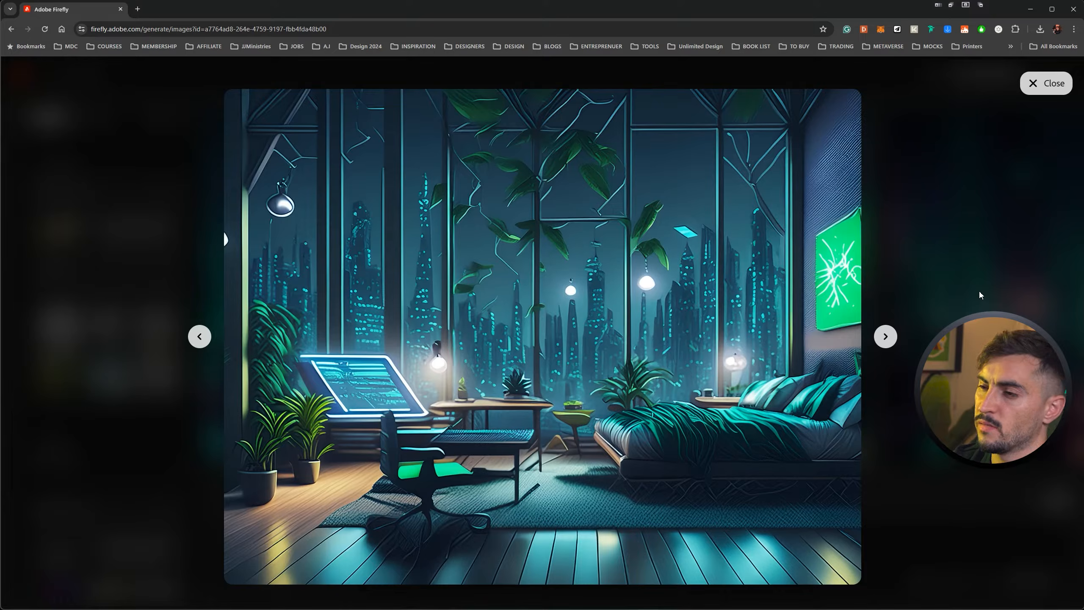
key("Right")
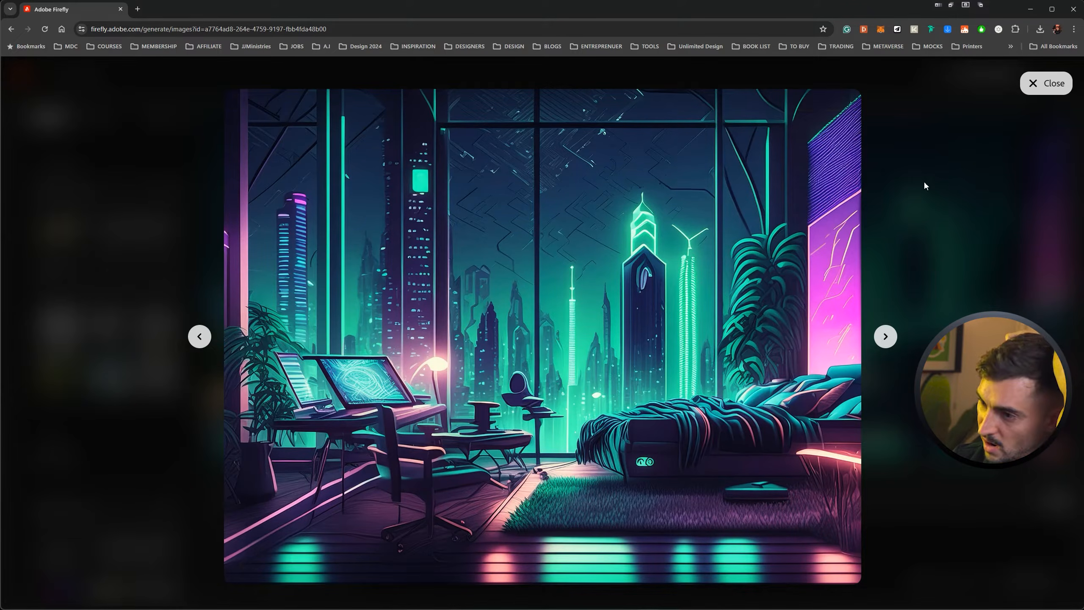
left_click(1041, 92)
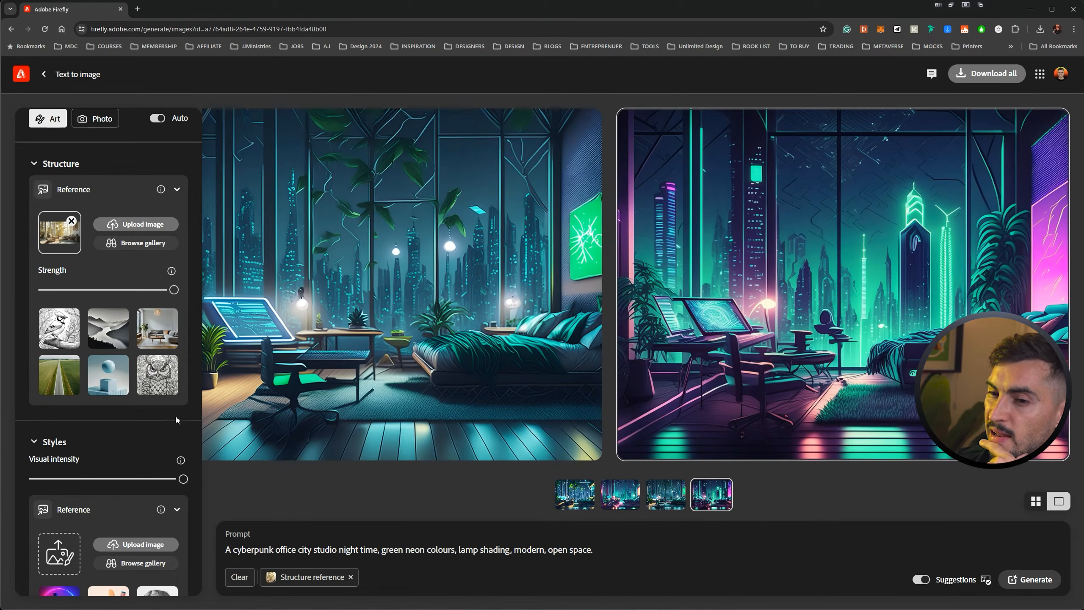
Try the sphere on a cube from the gallery as structure reference, and settle on the abstract ring of beige spheres.
left_click(135, 242)
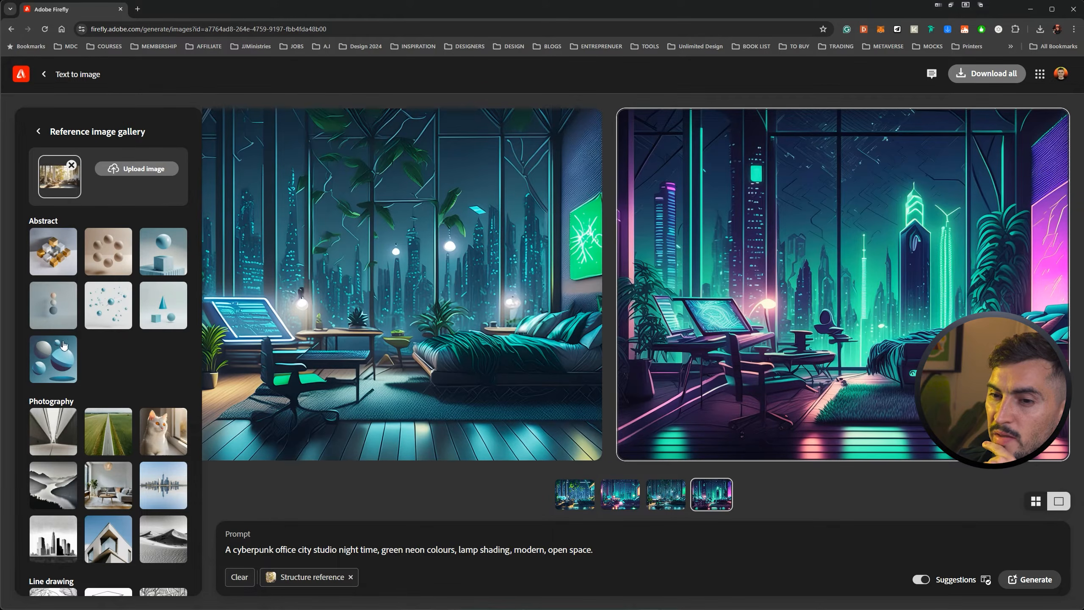
scroll(121, 348, "down", 3)
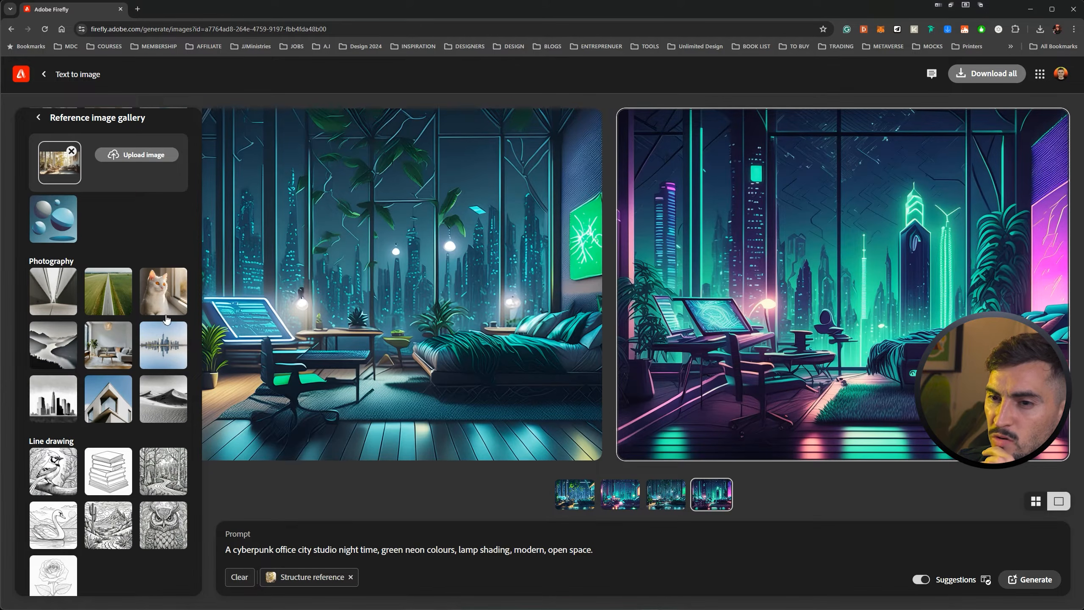
scroll(165, 308, "up", 3)
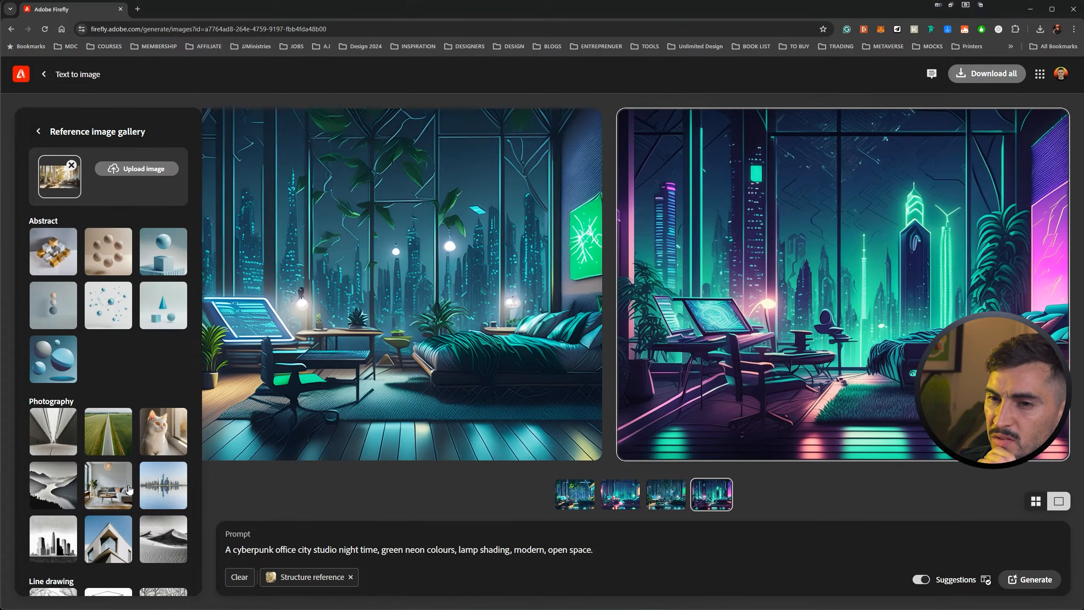
left_click(166, 259)
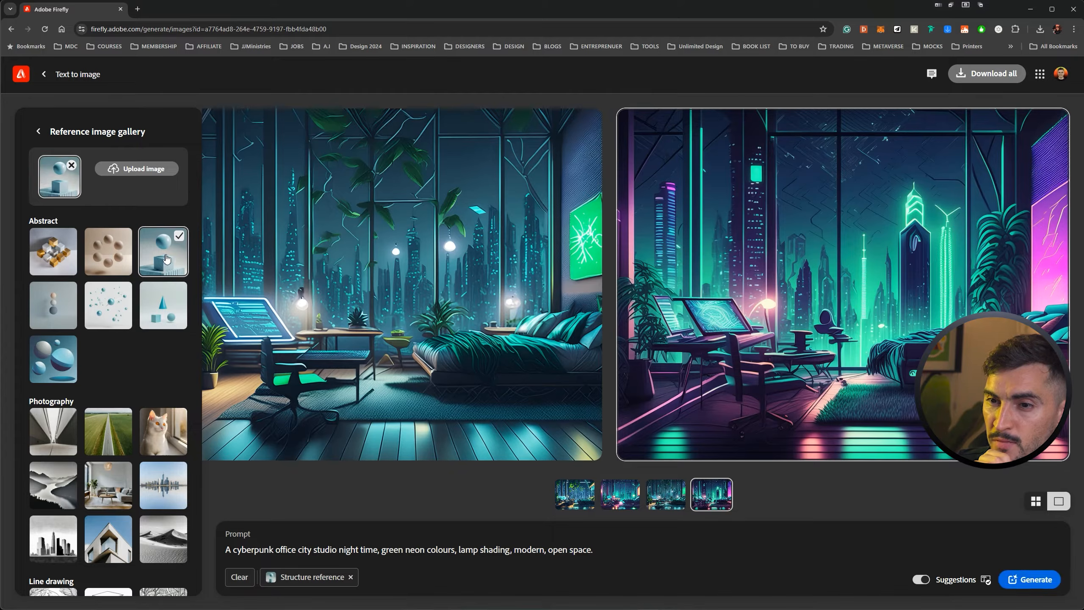
left_click(124, 255)
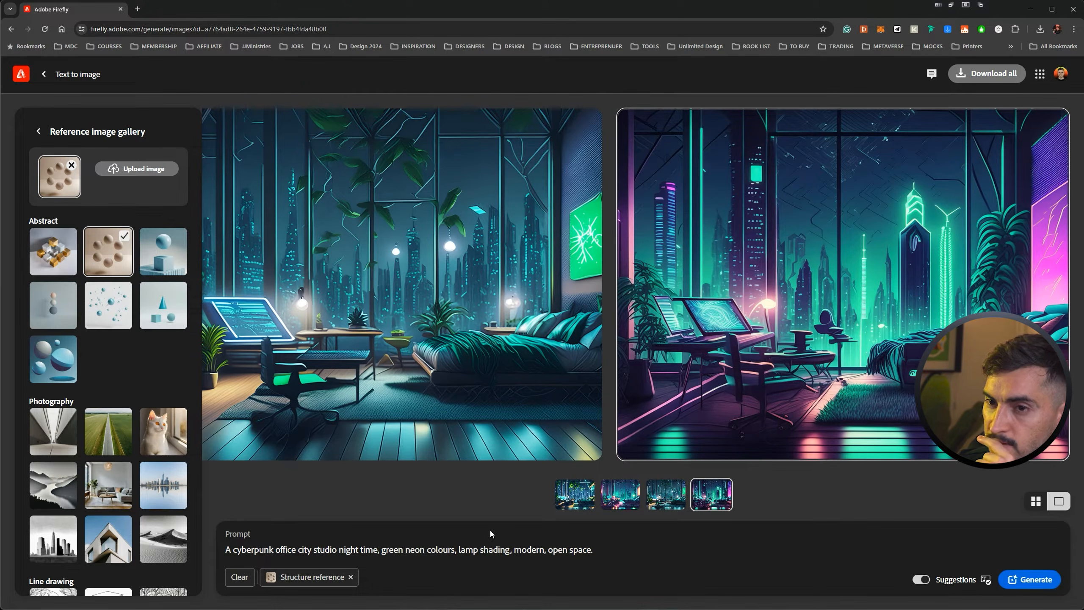
Replace the prompt with "Animals jumping in the forest, vibrant green colours, sharp detail, lush environment, afternoon sun." and generate the images.
left_click(629, 553)
key("ctrl+a")
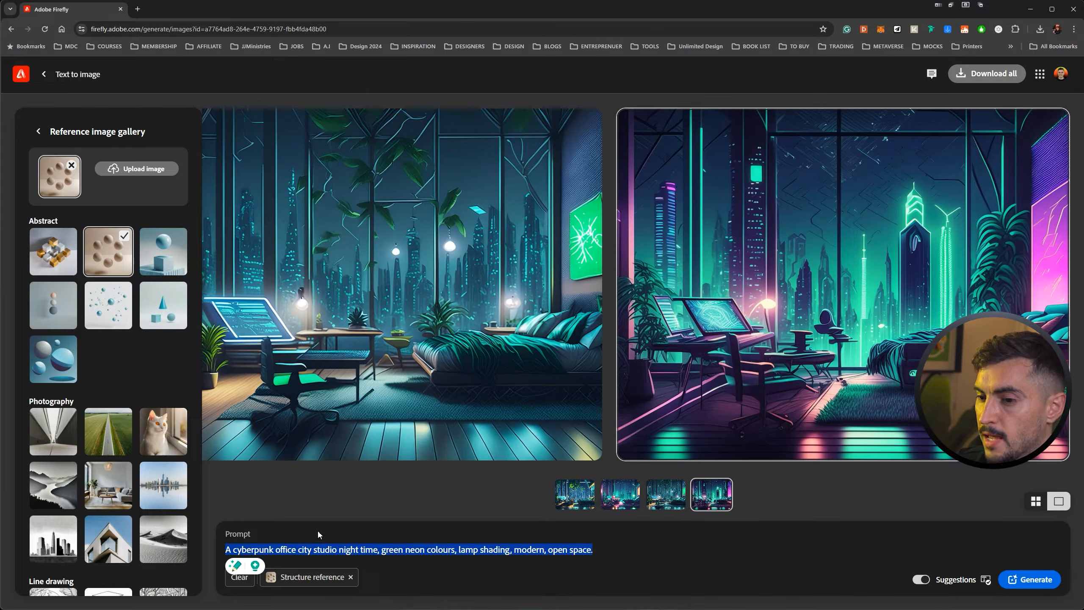
type("ani")
key("BackSpace")
key("BackSpace")
key("BackSpace")
type("Ani")
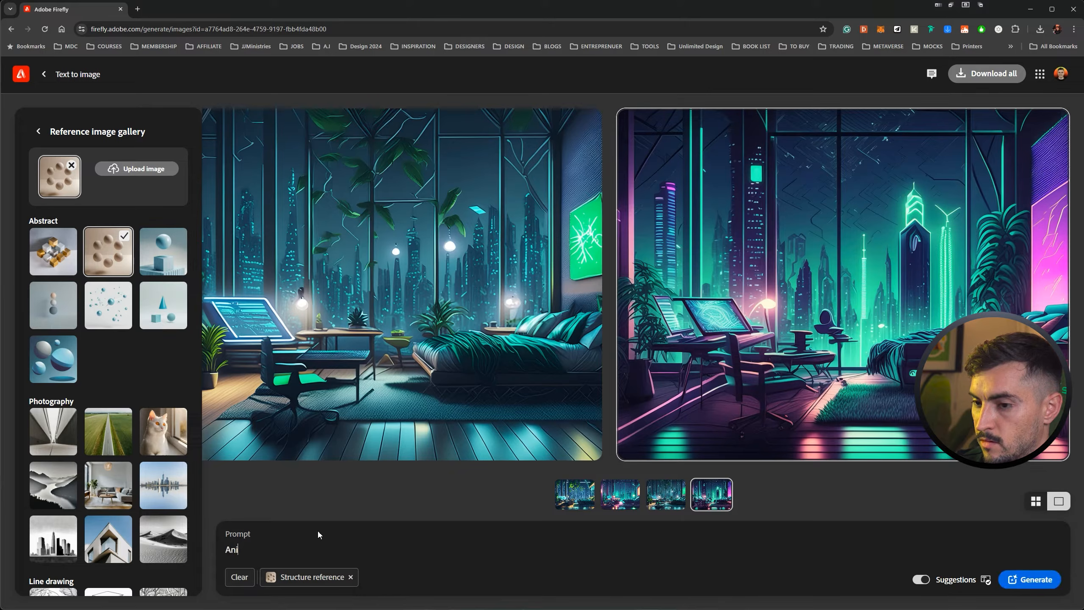
type("mals jumping")
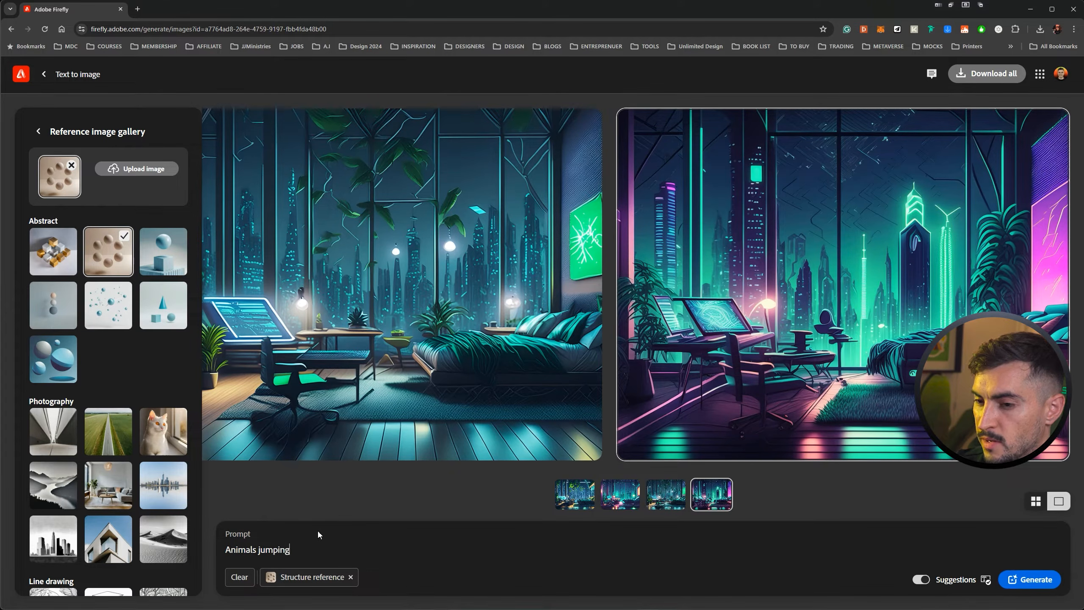
type(" in ")
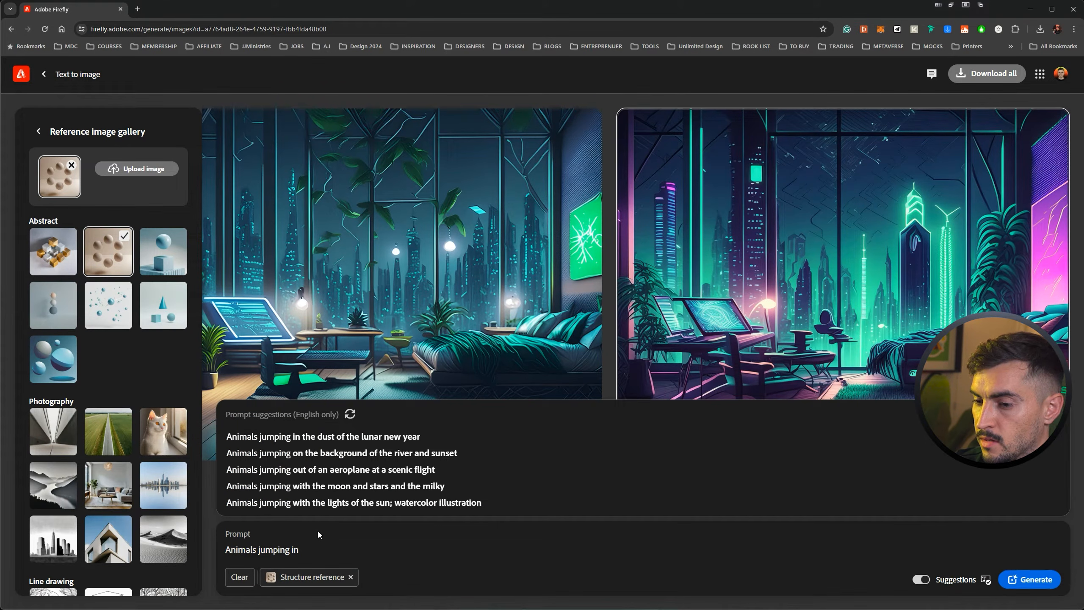
type("the forest, ")
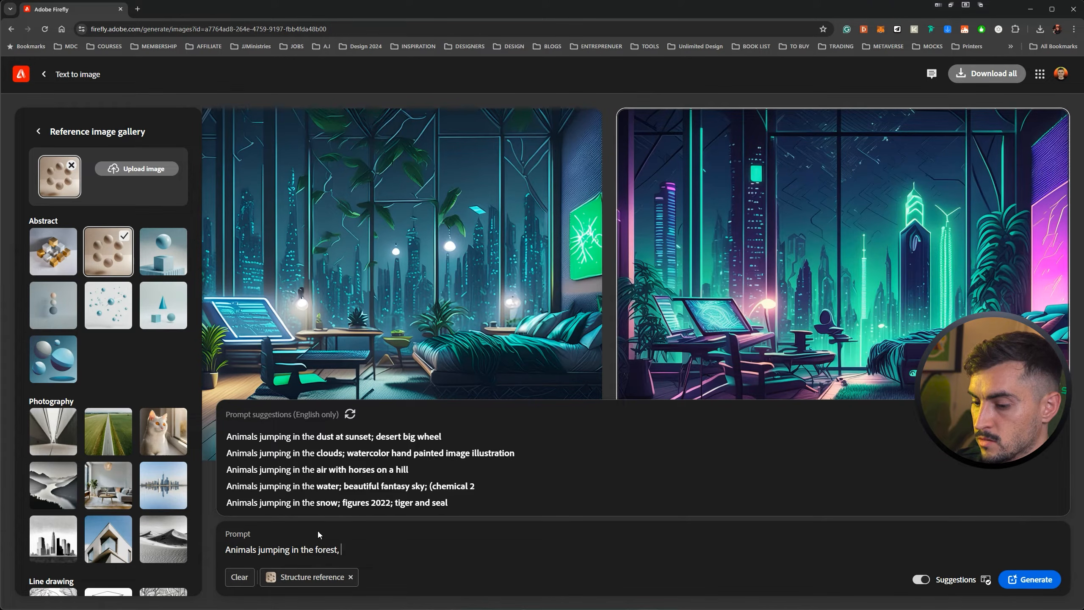
type("vibrant green colours,")
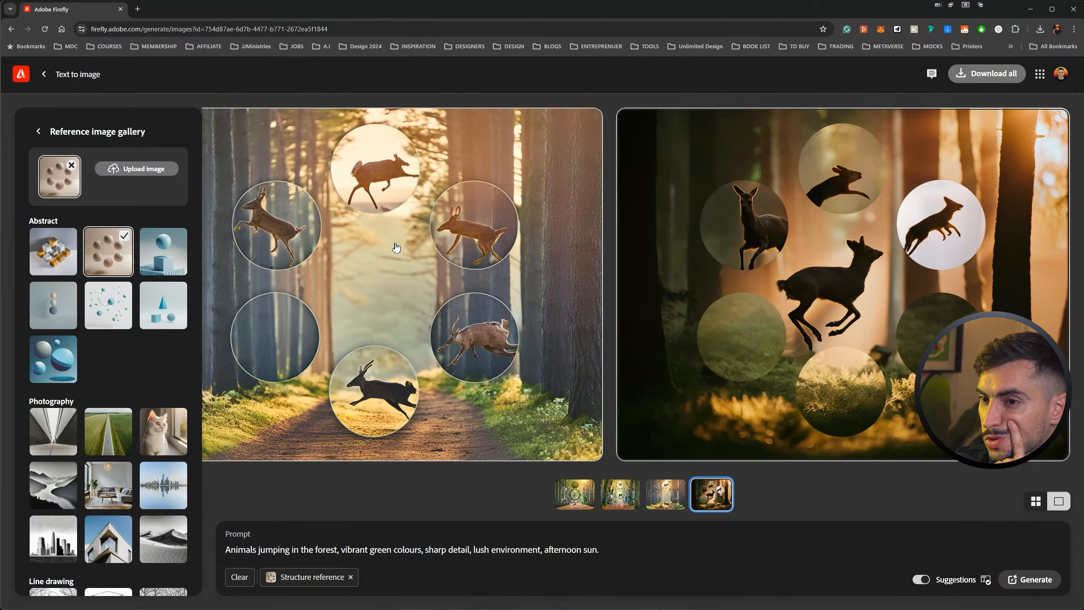
View the four generated forest animal images enlarged one after another.
left_click(395, 246)
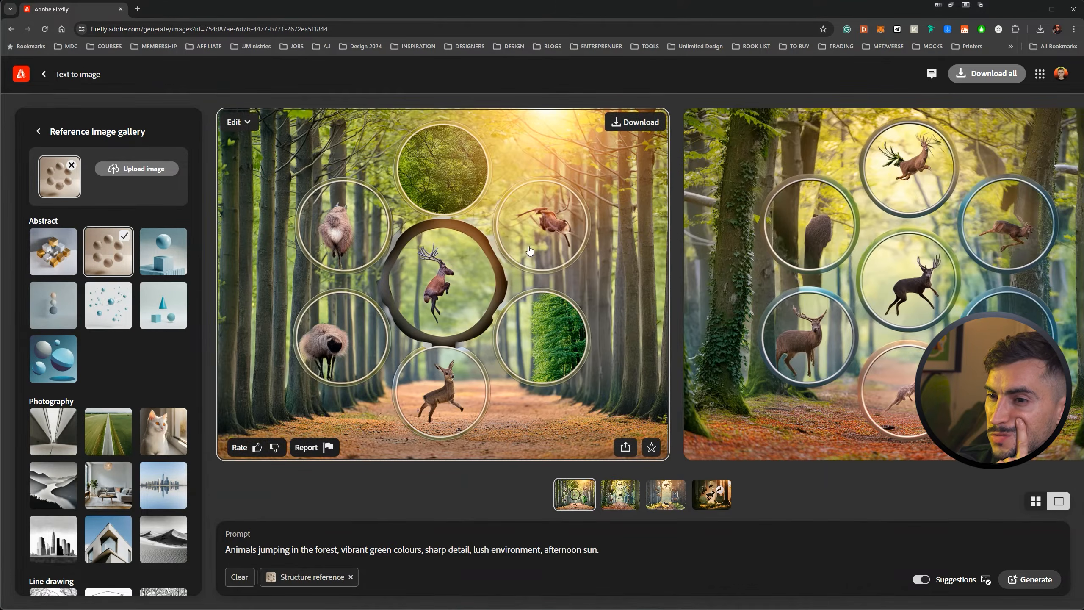
left_click(529, 251)
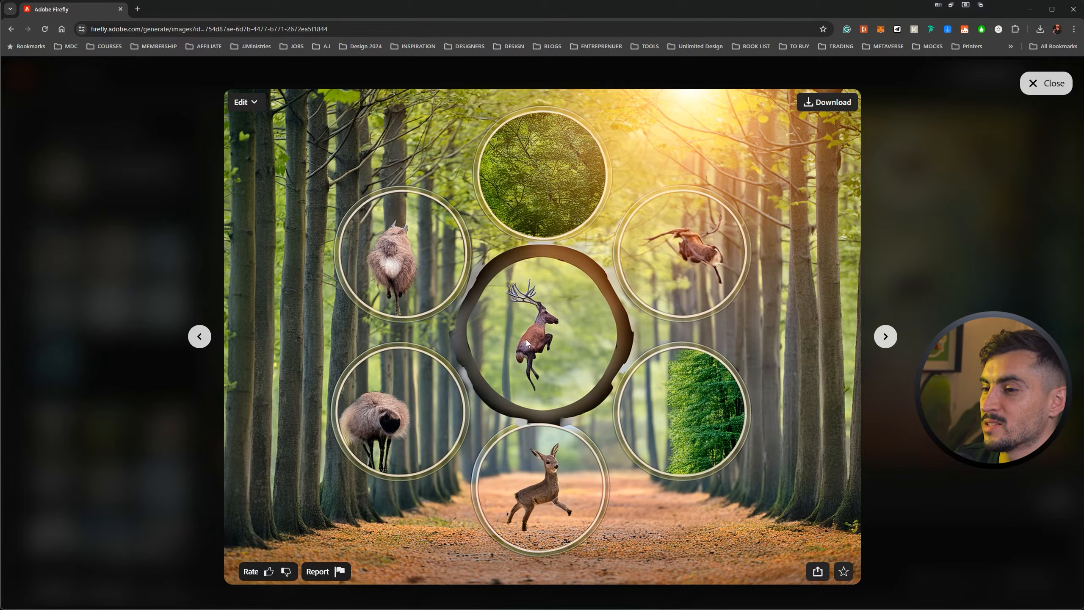
key("Right")
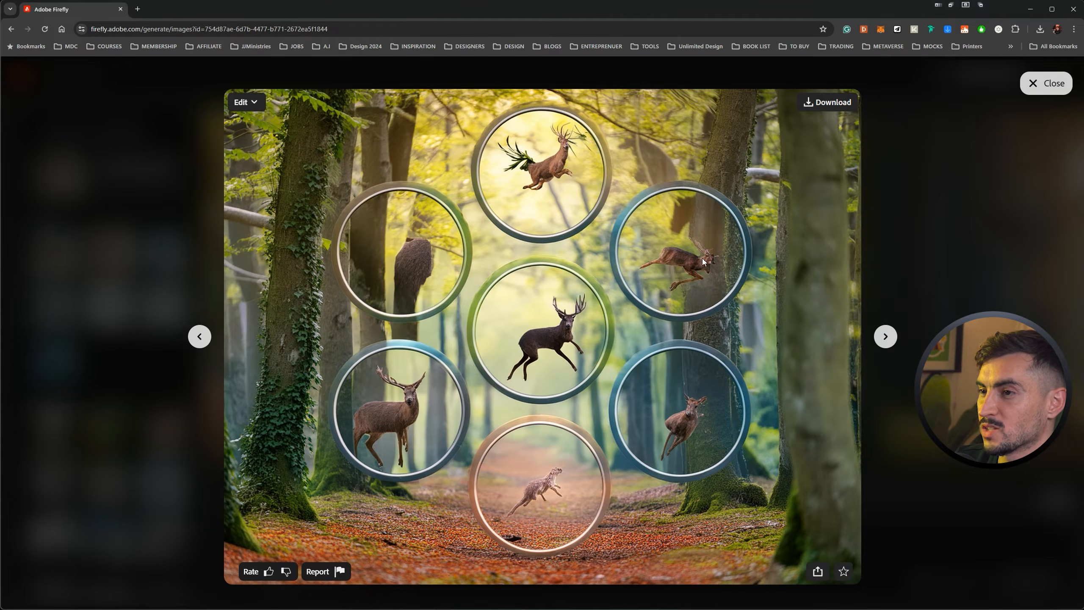
key("Right")
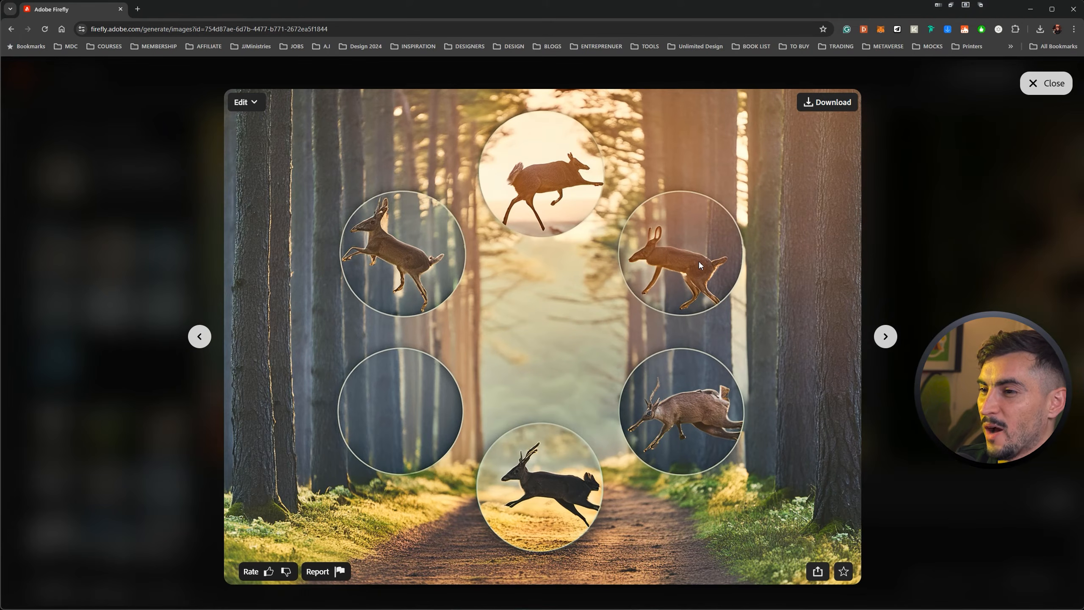
key("Right")
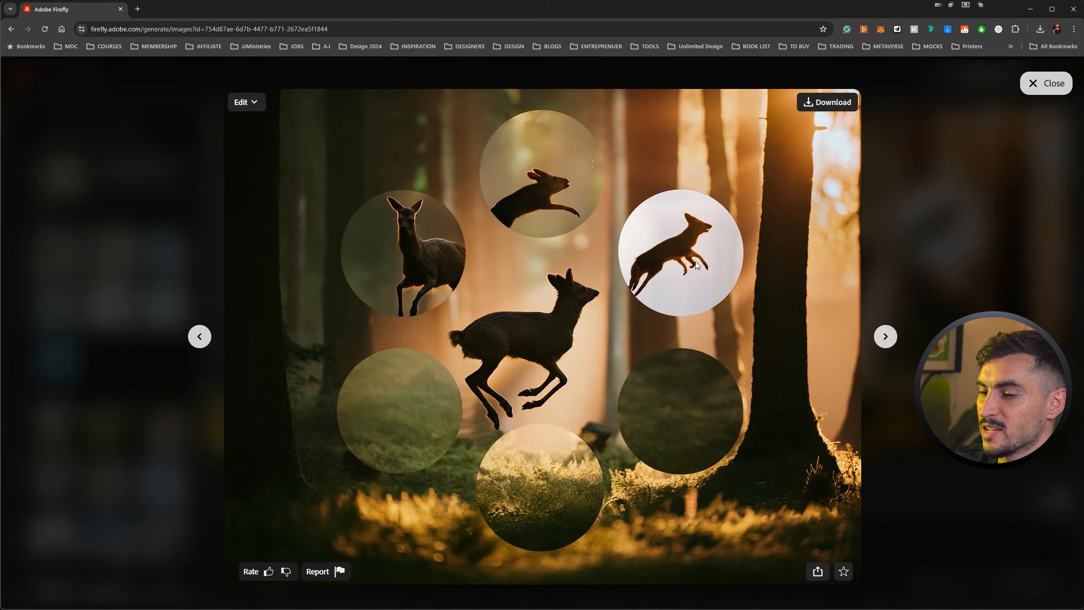
key("Right")
key("Left")
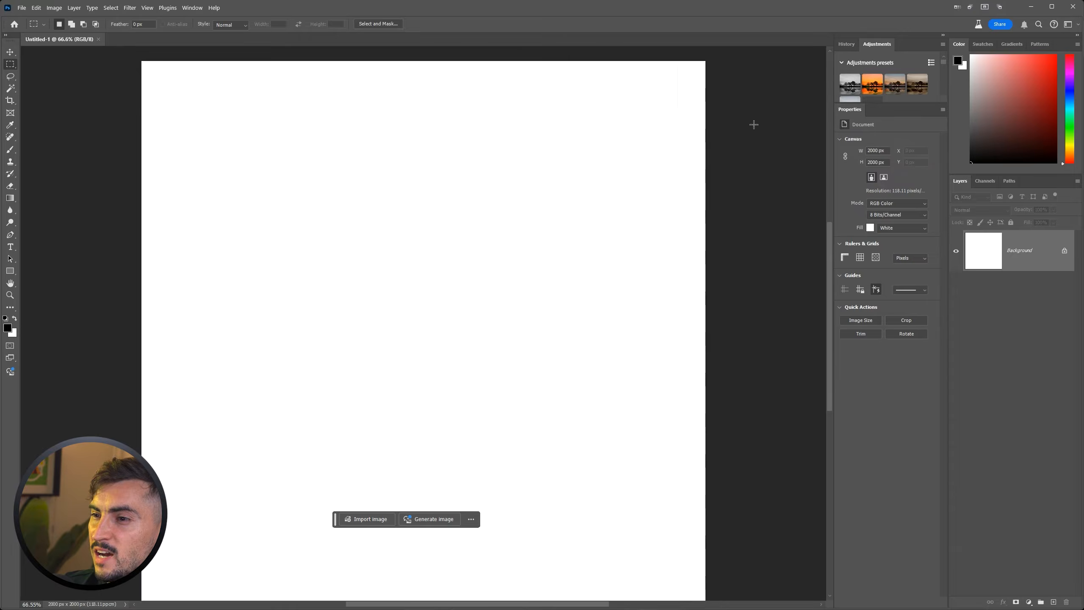
In Photoshop, move the contextual task bar to the middle of the blank canvas and open the Generate image dialog.
scroll(754, 124, "down", 2)
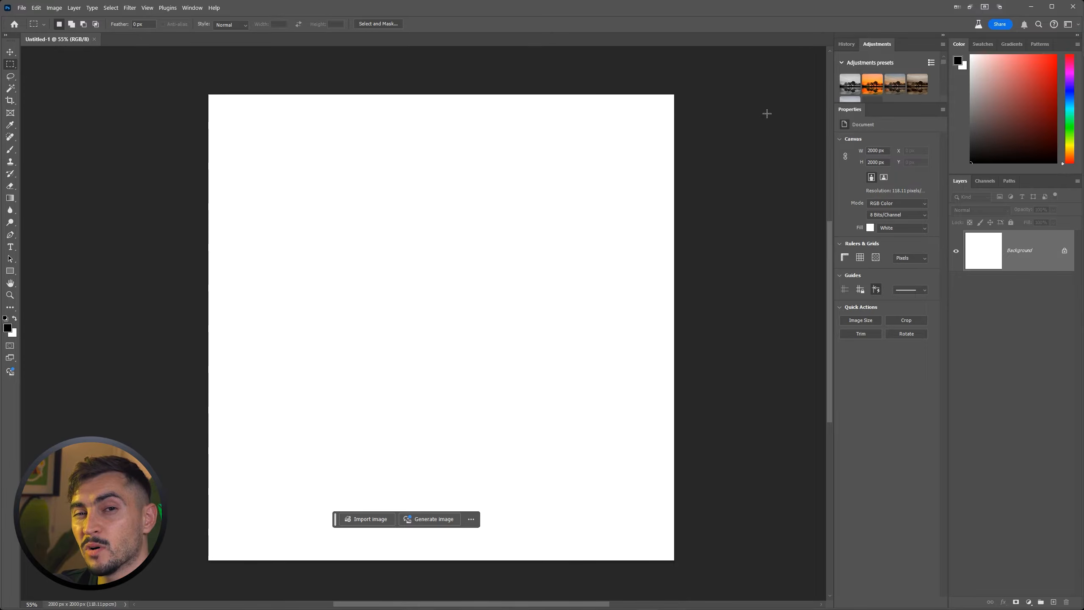
left_click_drag(335, 519, 348, 312)
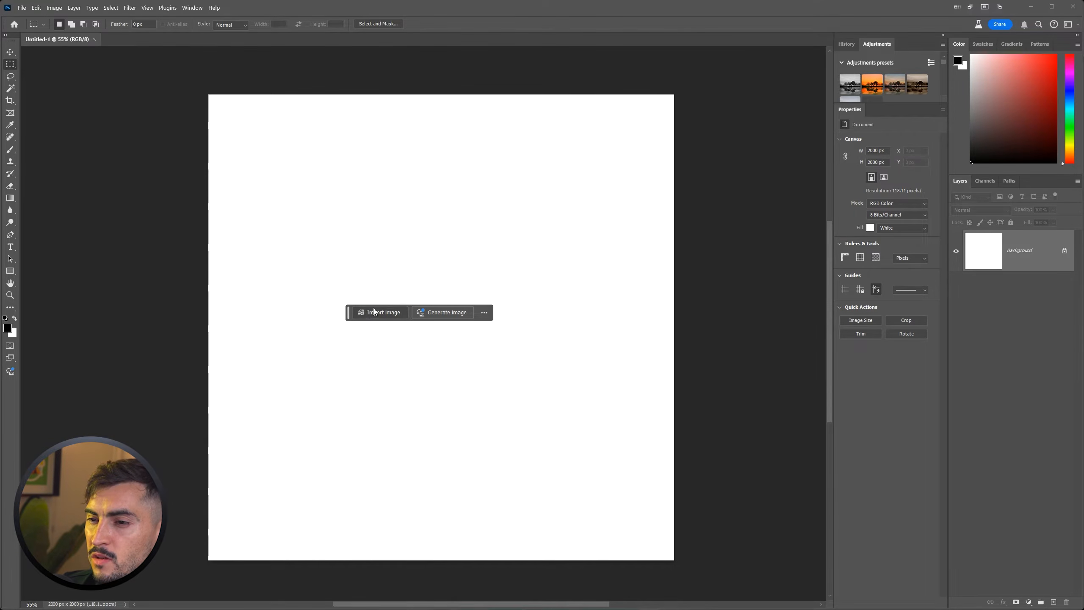
left_click(198, 11)
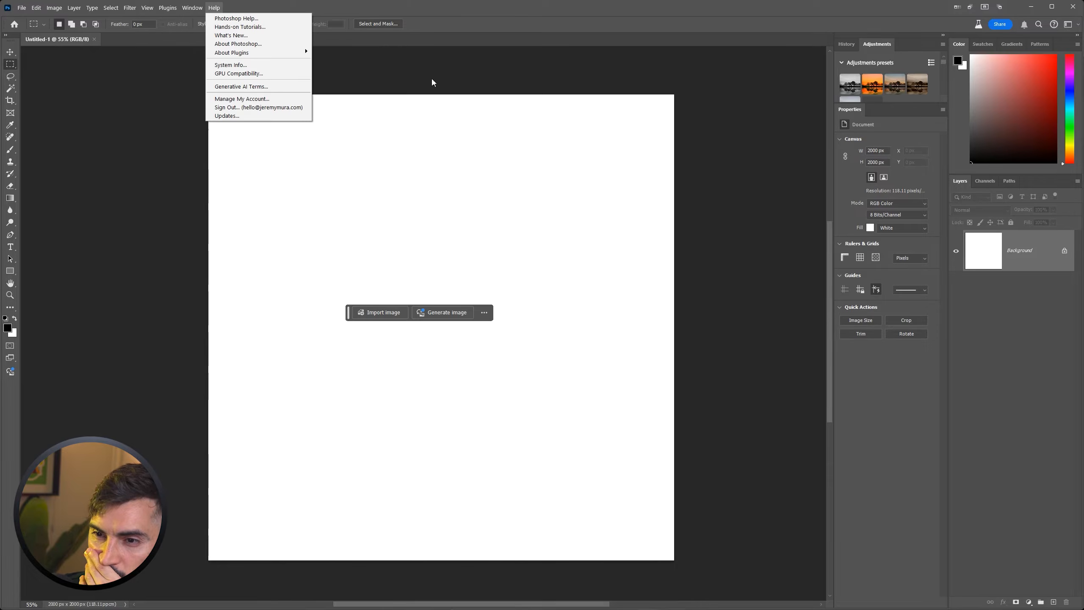
left_click(367, 314)
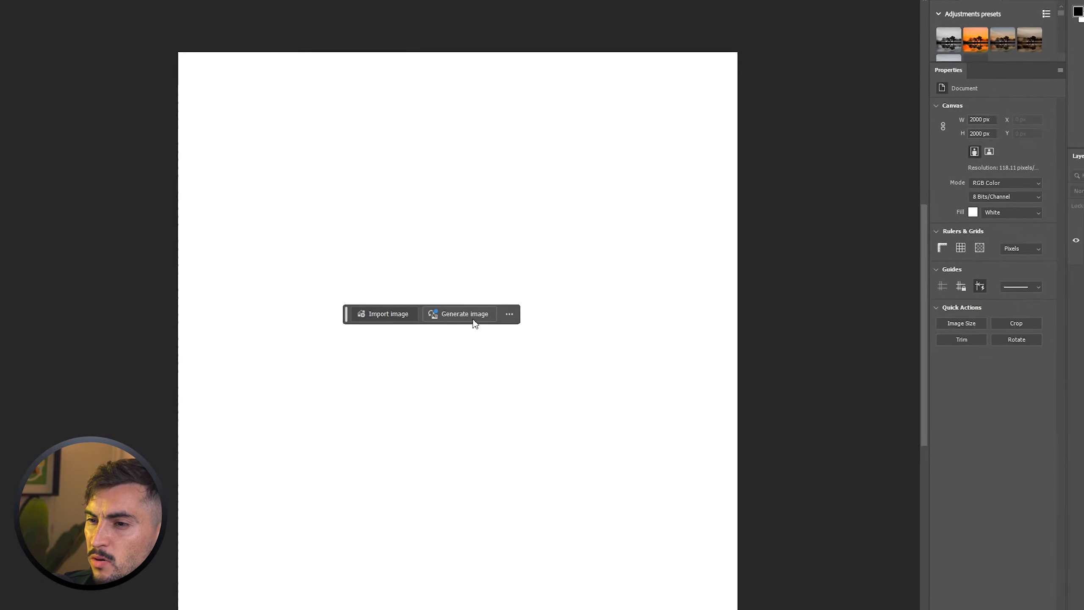
left_click(444, 312)
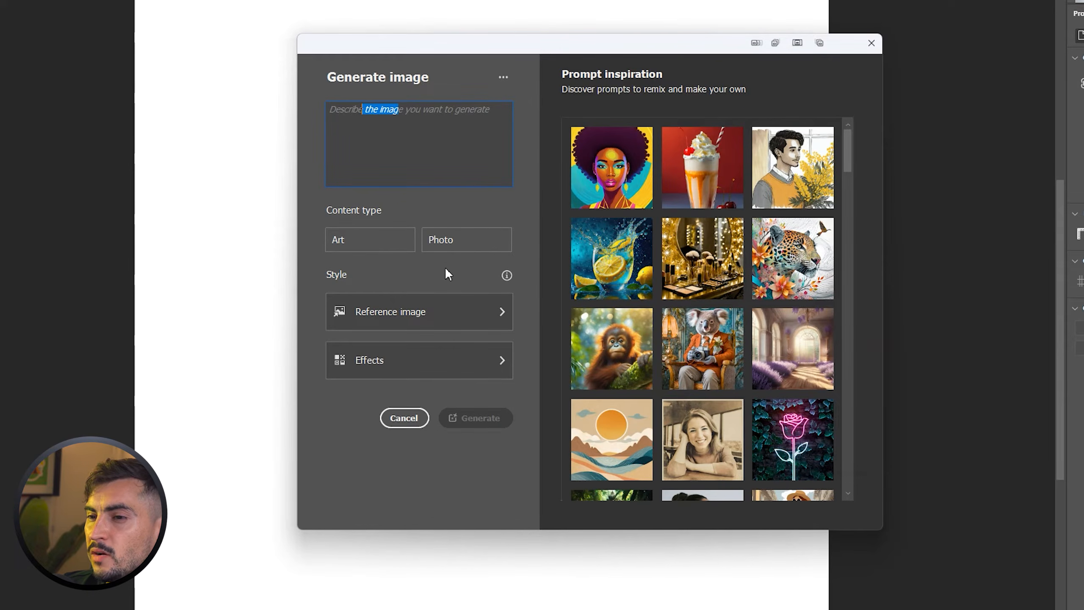
Look through the effects and the reference gallery, and load an own image of a red glowing ring as style reference.
left_click(413, 317)
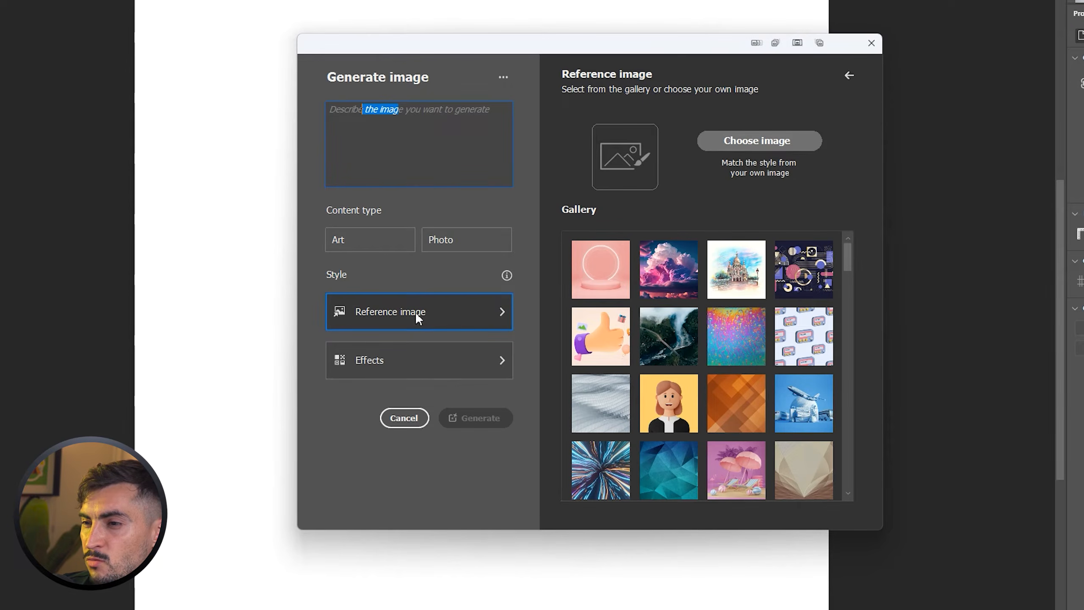
left_click(423, 367)
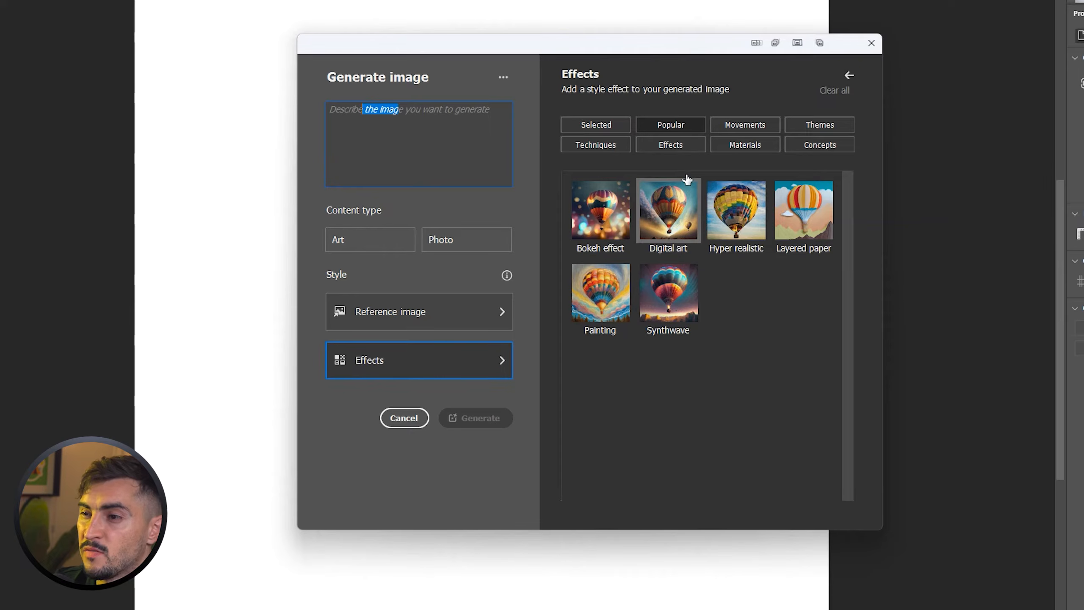
left_click(453, 319)
scroll(758, 369, "down", 5)
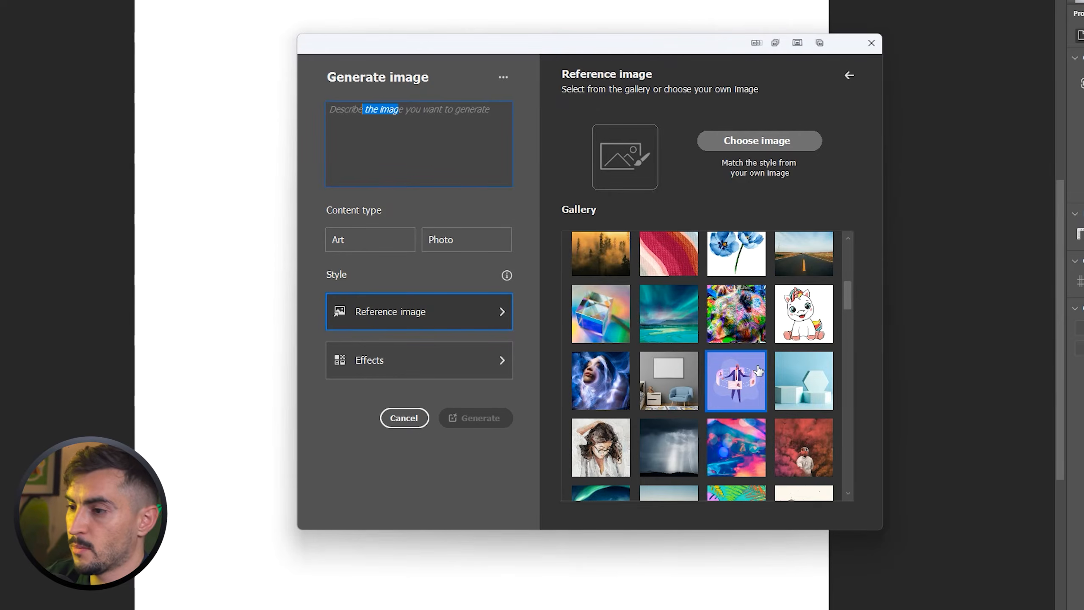
scroll(758, 370, "up", 10)
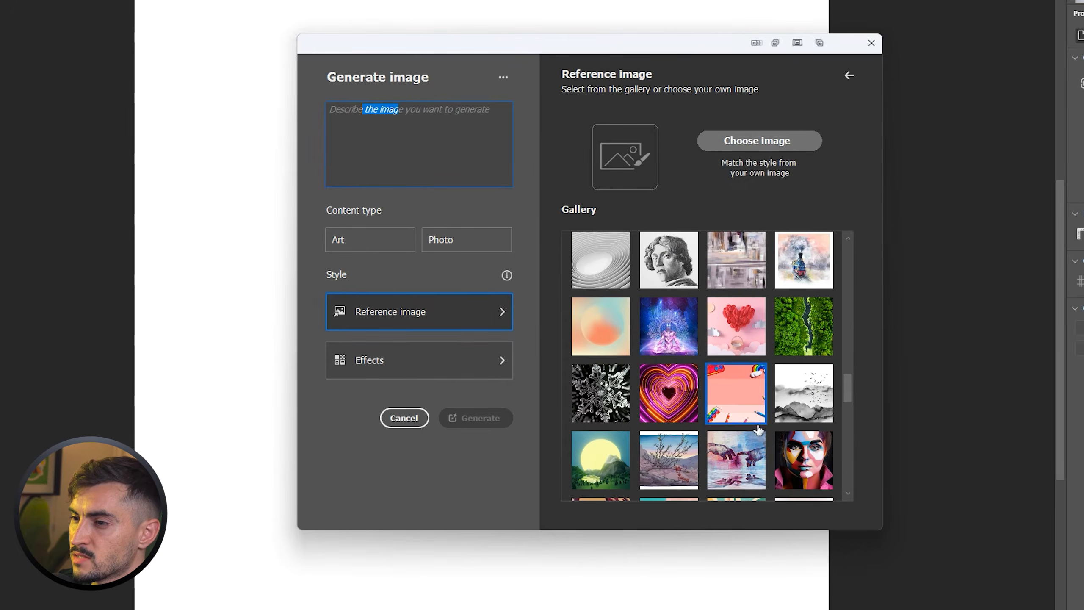
left_click(740, 141)
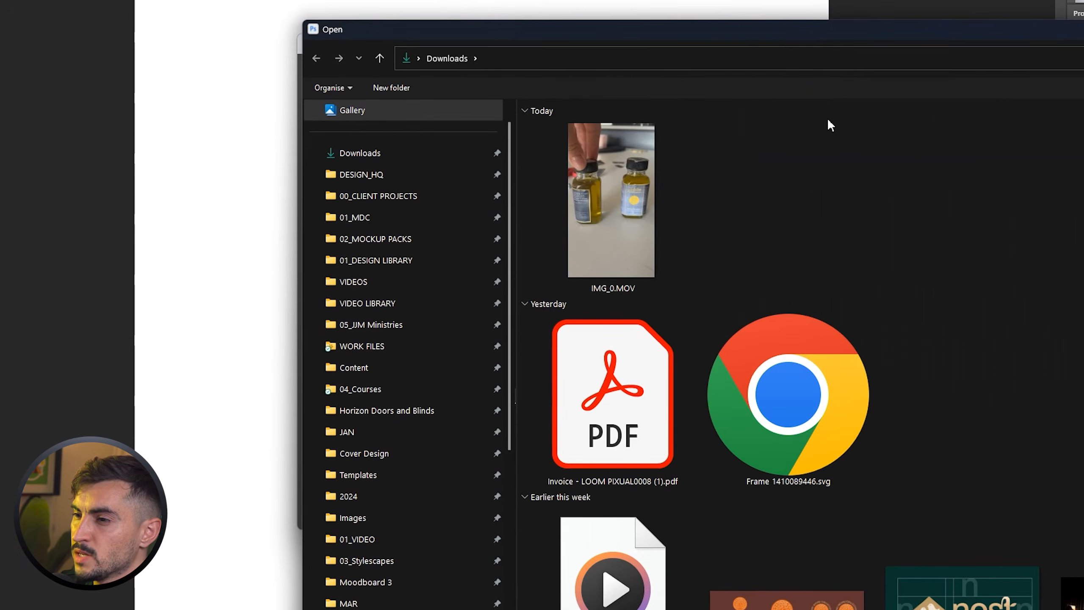
scroll(942, 343, "down", 15)
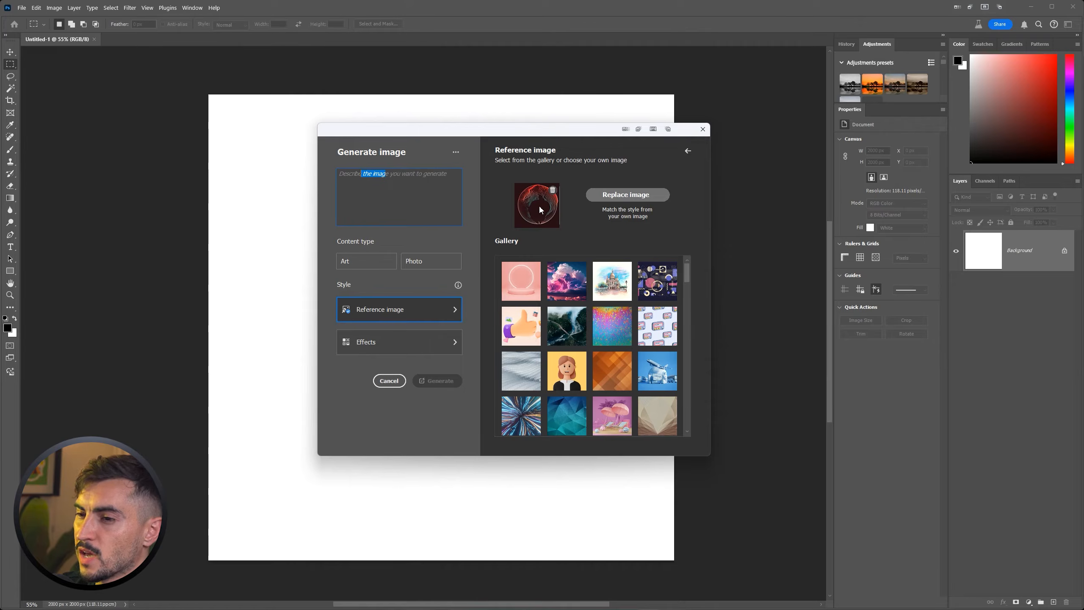
Enter the prompt "a pentagon shape dynamic grunge texture background, macro details blue and green neon", set the content type to Art and generate.
left_click(405, 199)
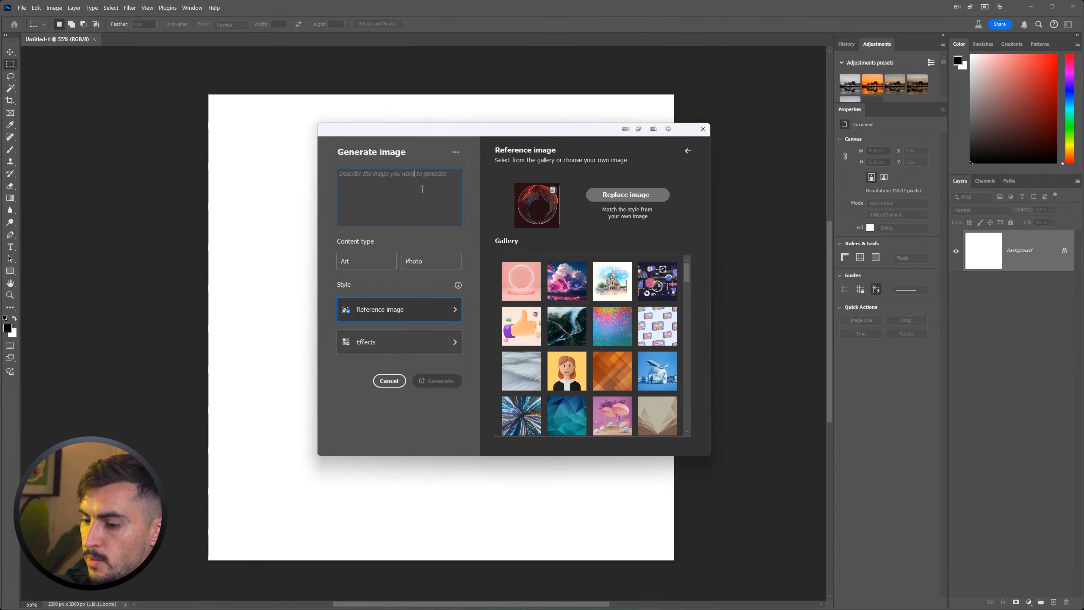
type("a pentagon shape dynamic")
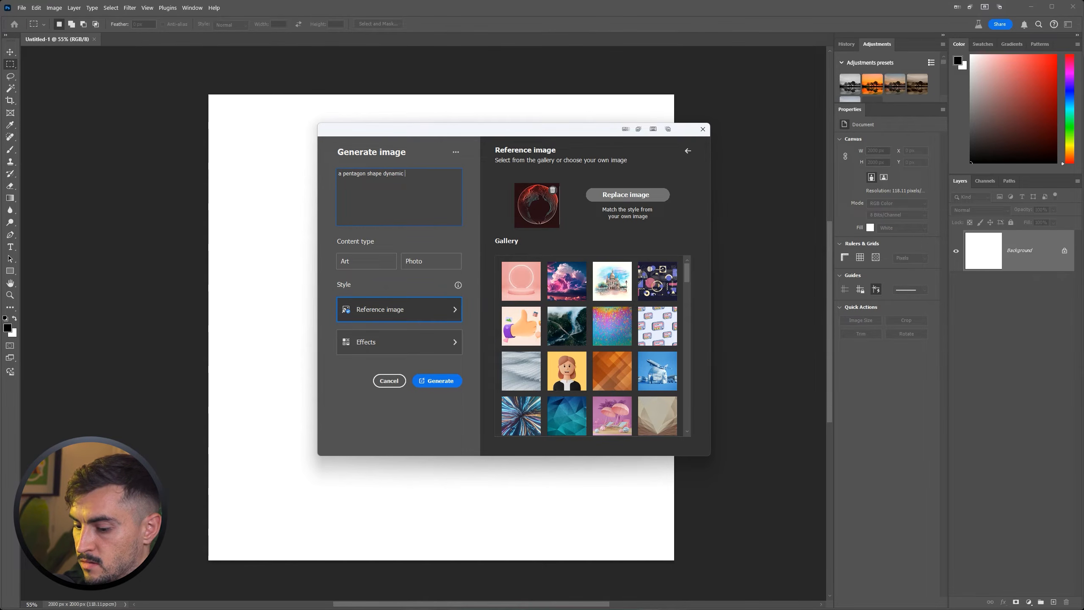
type("kground, macro details blue and green neon")
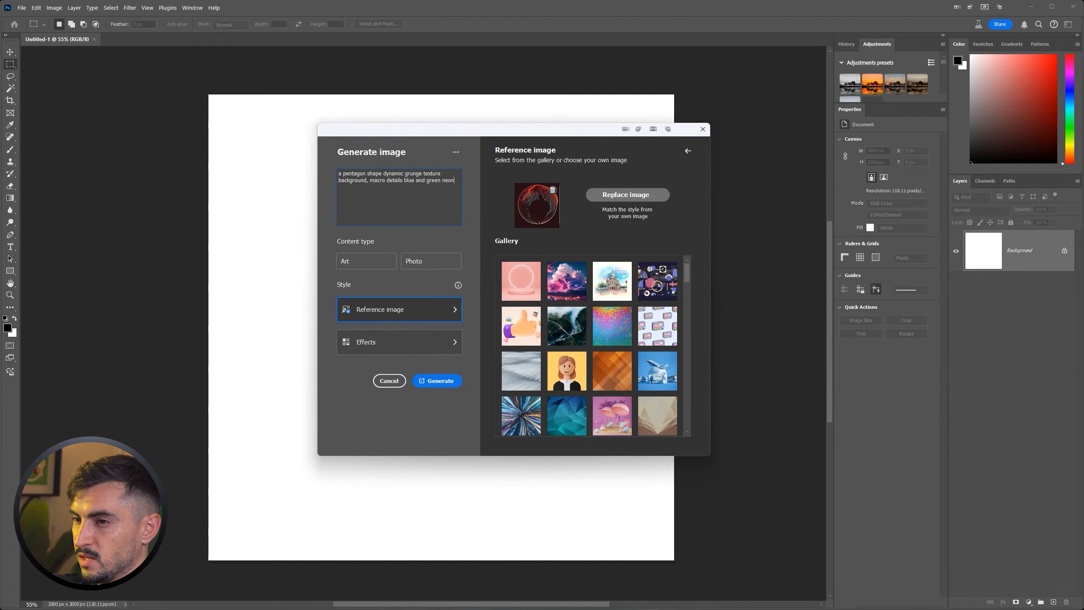
left_click(374, 261)
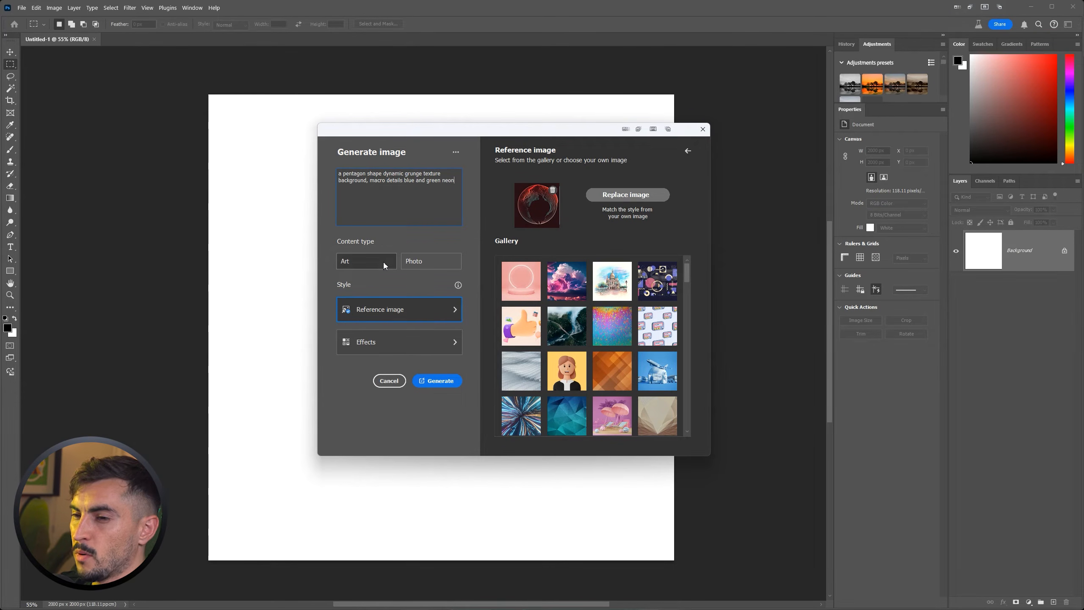
scroll(610, 331, "down", 10)
scroll(606, 338, "up", 10)
left_click(439, 380)
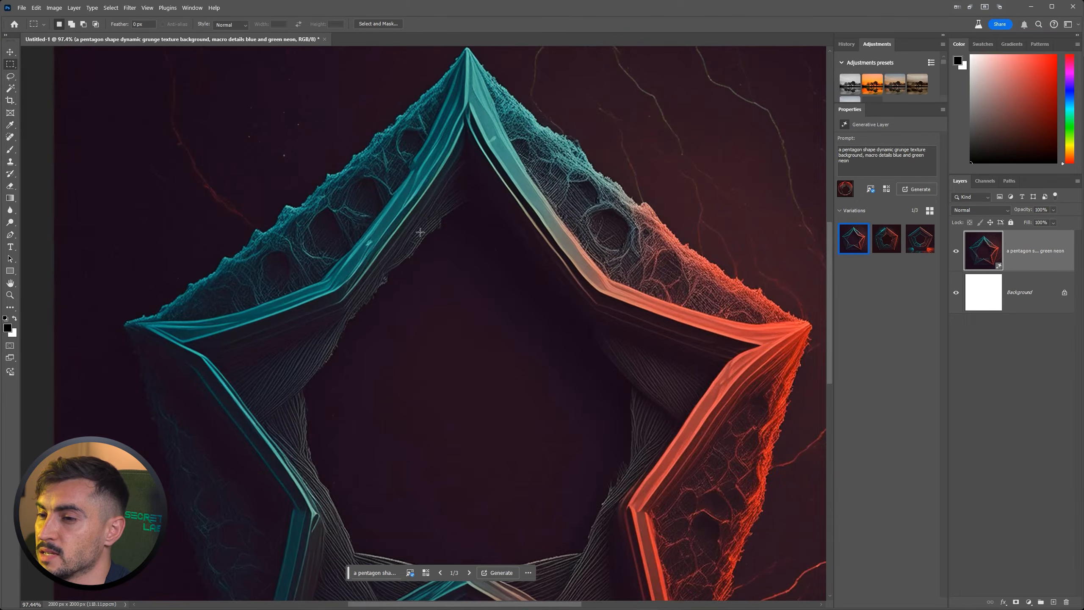
scroll(421, 232, "down", 5)
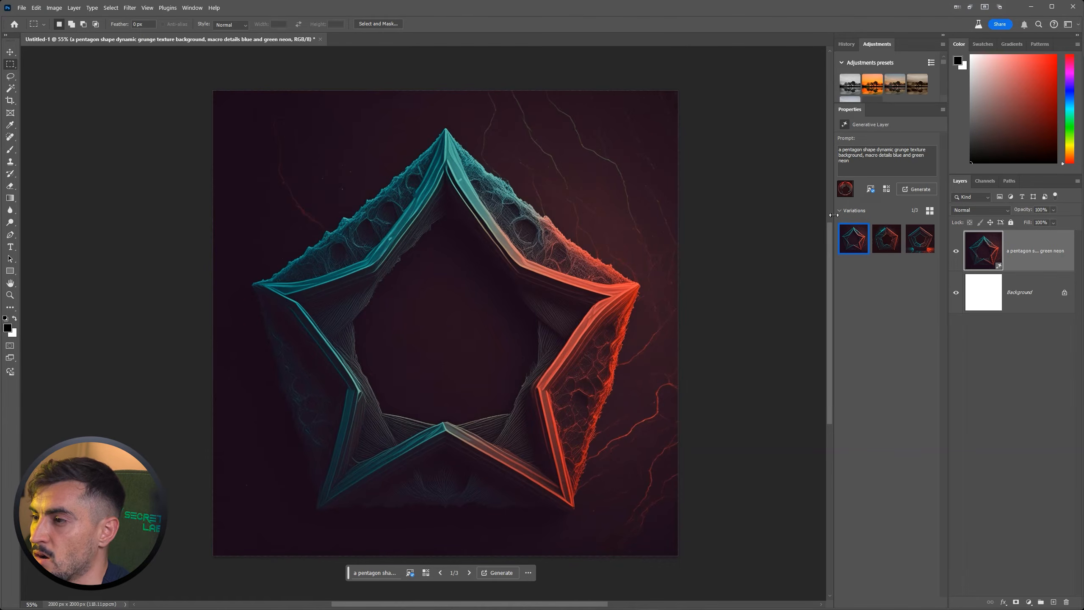
Widen the generative layer's properties area and compare the three pentagon variations on the canvas.
left_click_drag(833, 215, 810, 215)
left_click(876, 242)
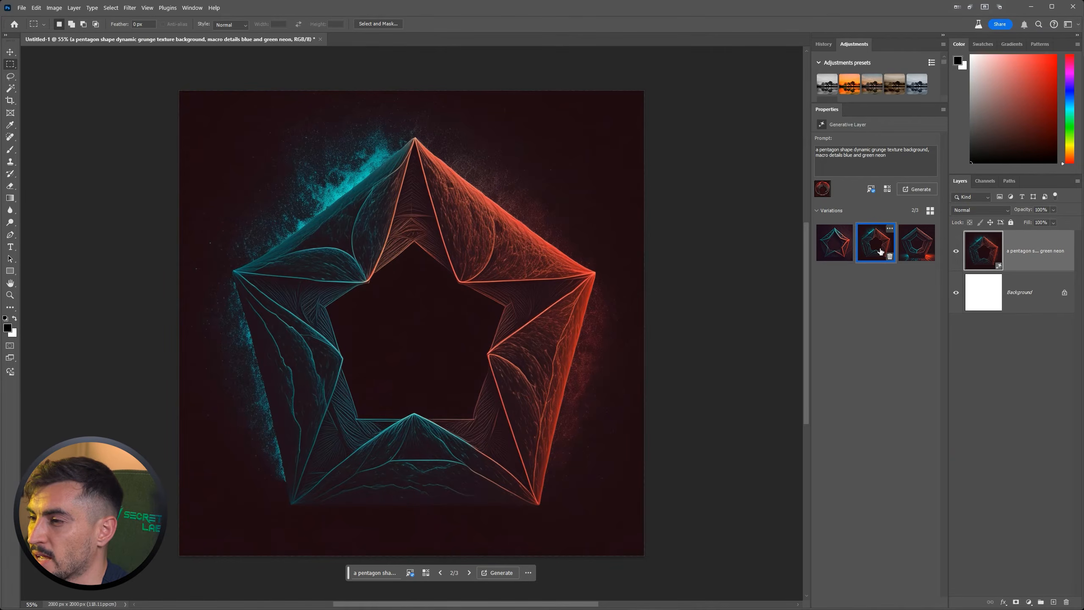
left_click(909, 244)
scroll(539, 373, "up", 2)
scroll(539, 373, "down", 1)
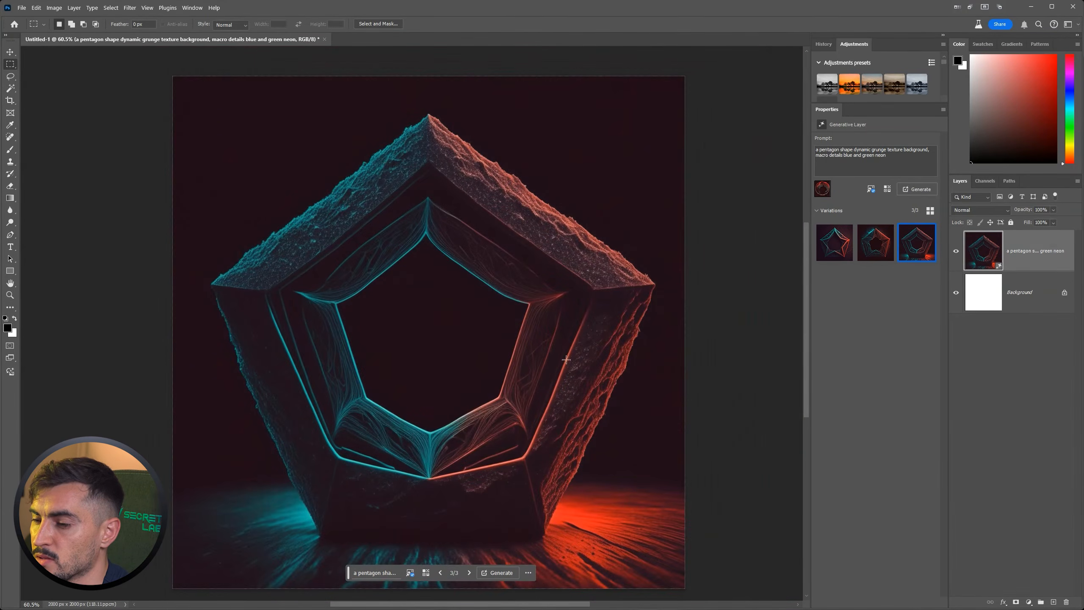
left_click(875, 243)
left_click(843, 248)
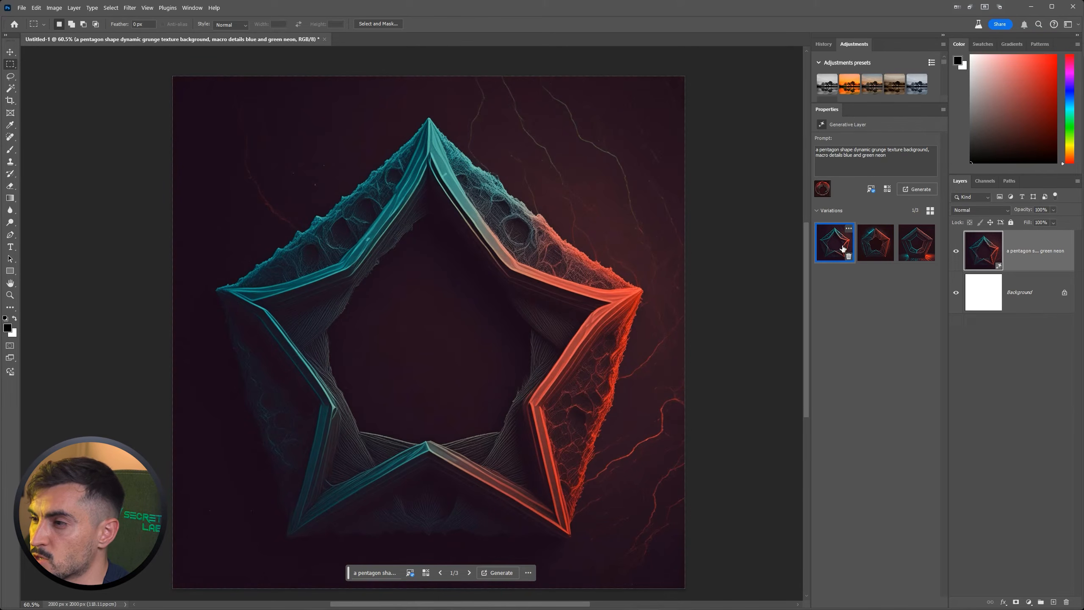
right_click(842, 249)
key("Escape")
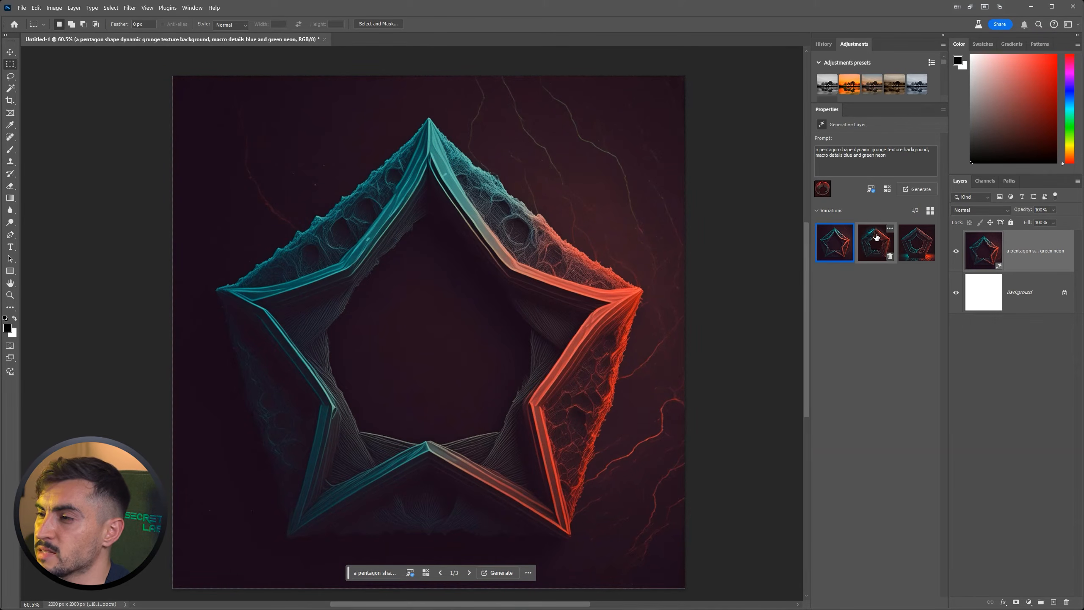
Compare the three pentagon variations and generate similar images from the second one.
left_click(875, 243)
left_click(917, 243)
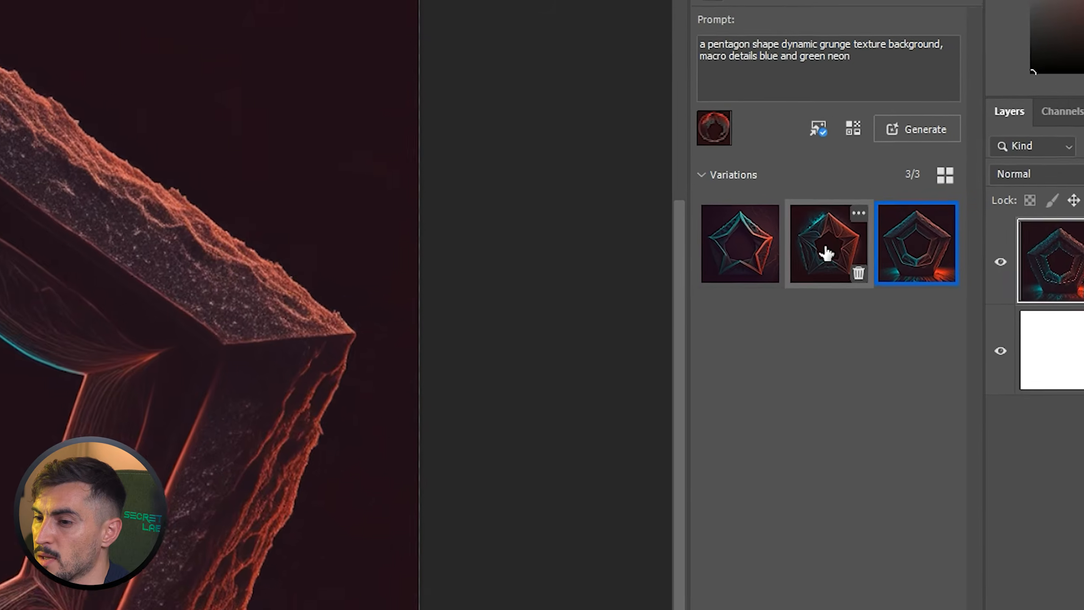
left_click(825, 252)
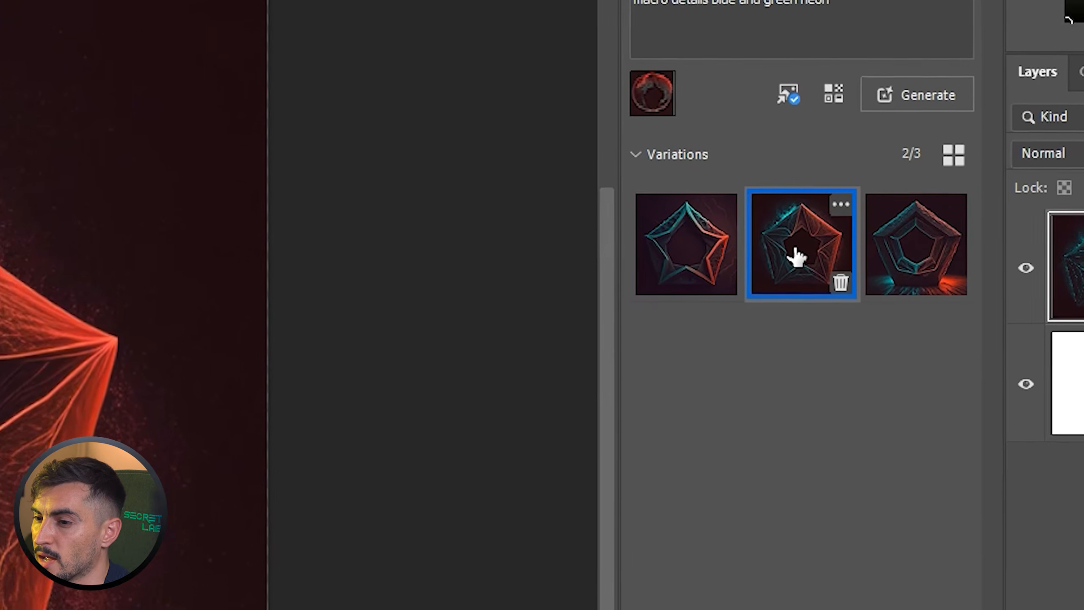
right_click(812, 253)
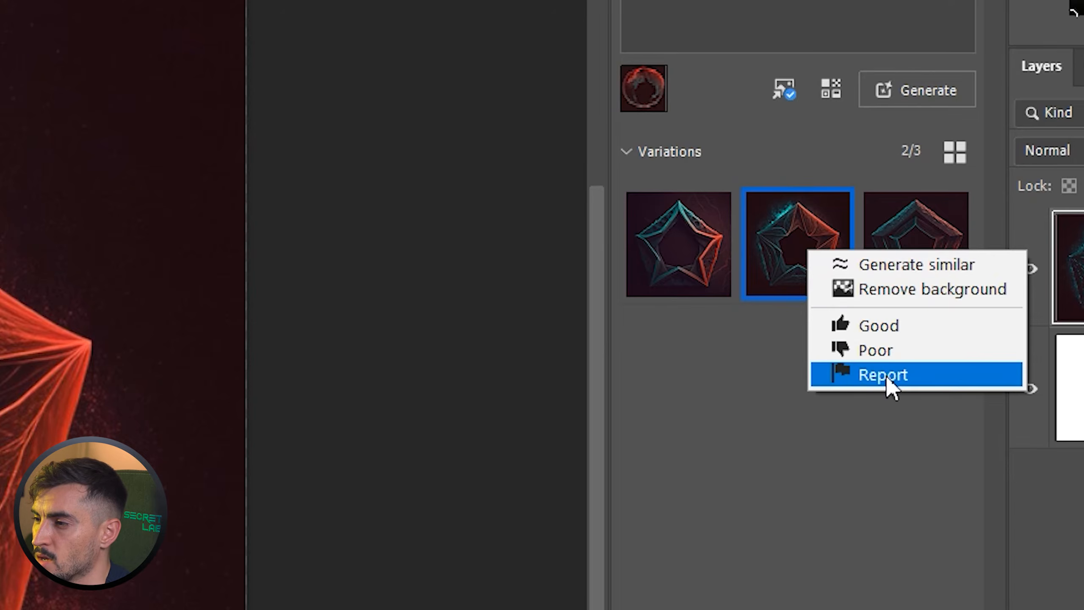
left_click(889, 271)
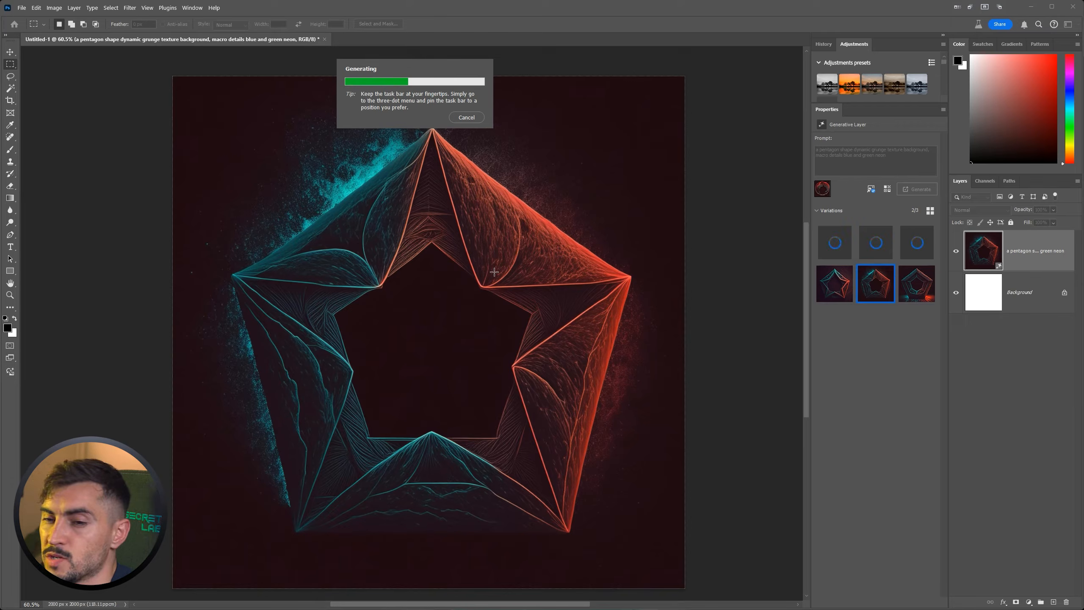
Show the third of the newly generated pentagons and generate similar images from it.
left_click(918, 251)
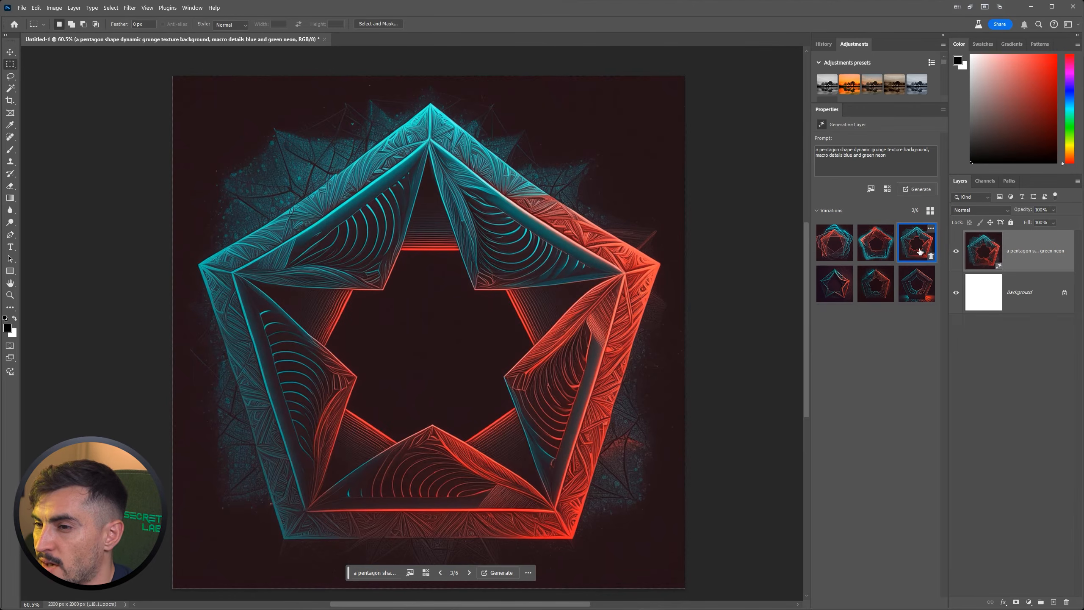
right_click(920, 251)
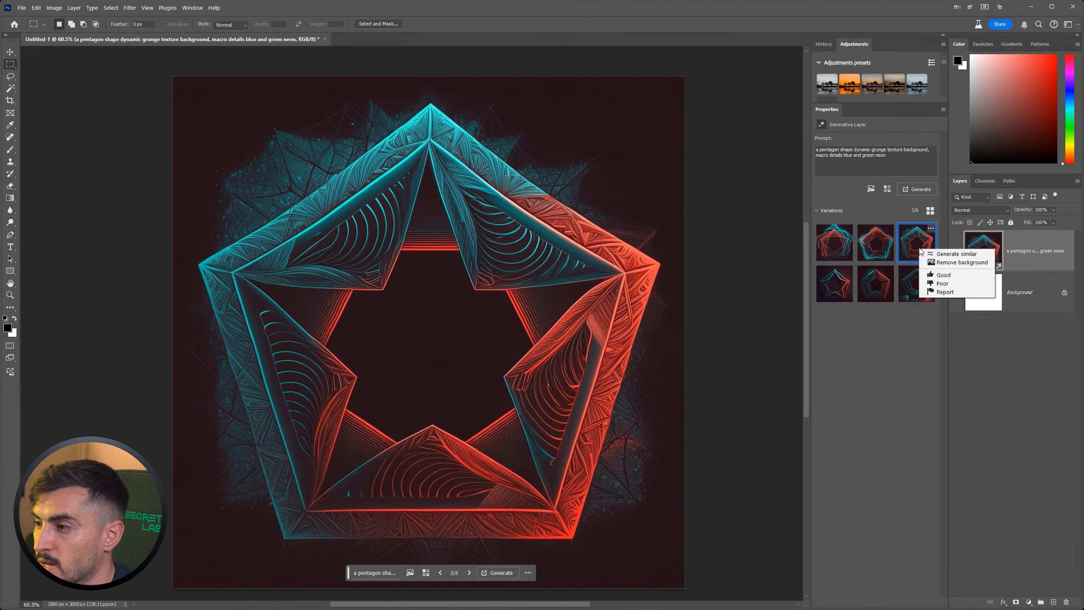
left_click(939, 255)
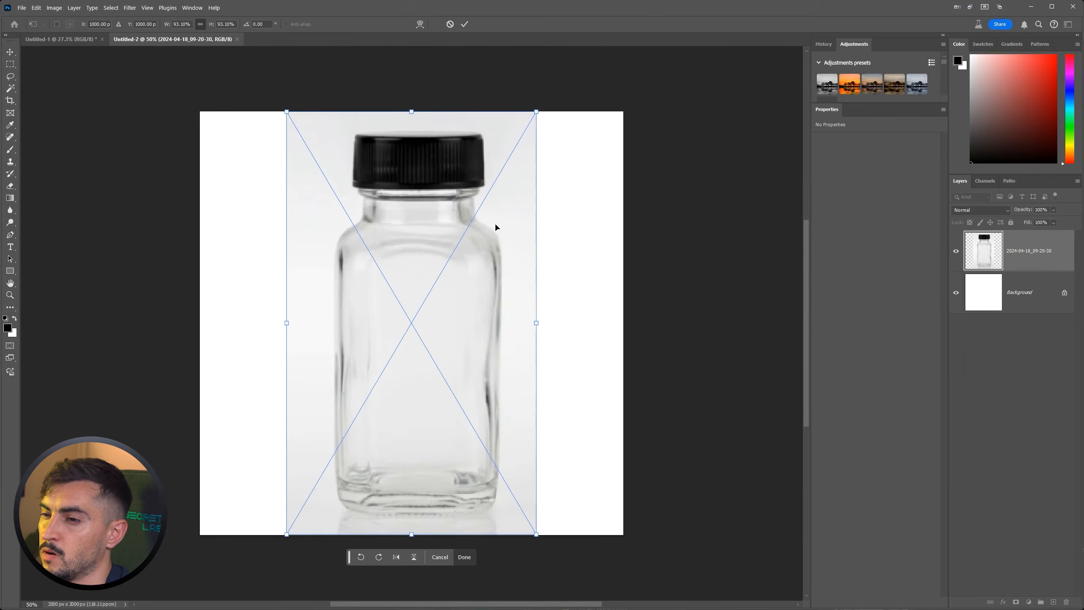
Scale the placed bottle image down to about 582 by 982 px, centred on the canvas, and move the contextual task bar closer beneath it.
left_click_drag(534, 112, 473, 219)
key("Return")
left_click_drag(317, 548, 316, 488)
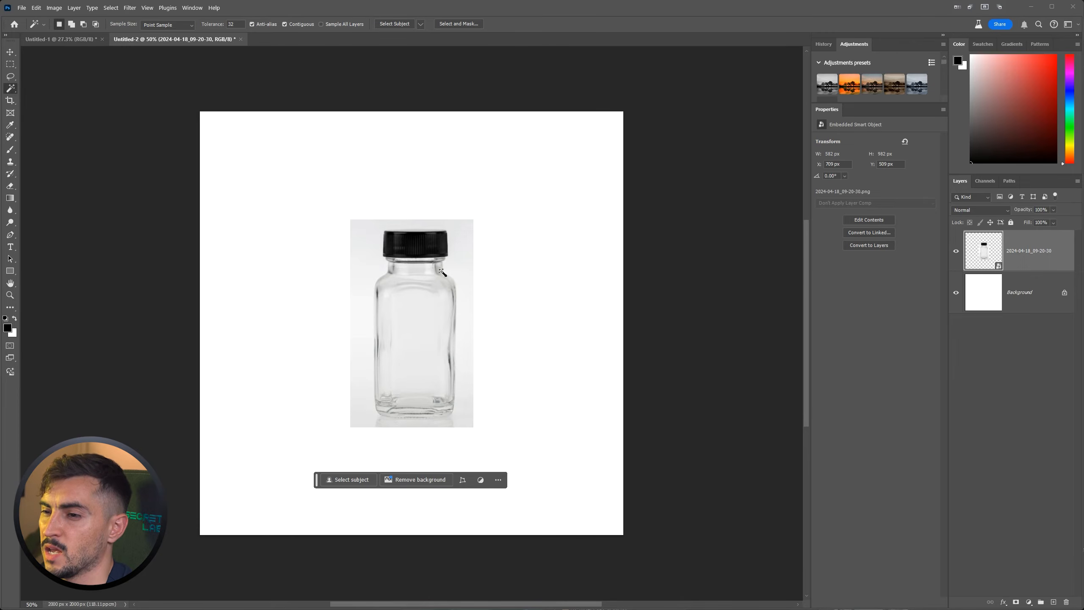
Remove the background around the bottle and dismiss the Edit background tip.
scroll(431, 299, "up", 1)
scroll(423, 358, "up", 1)
key("x")
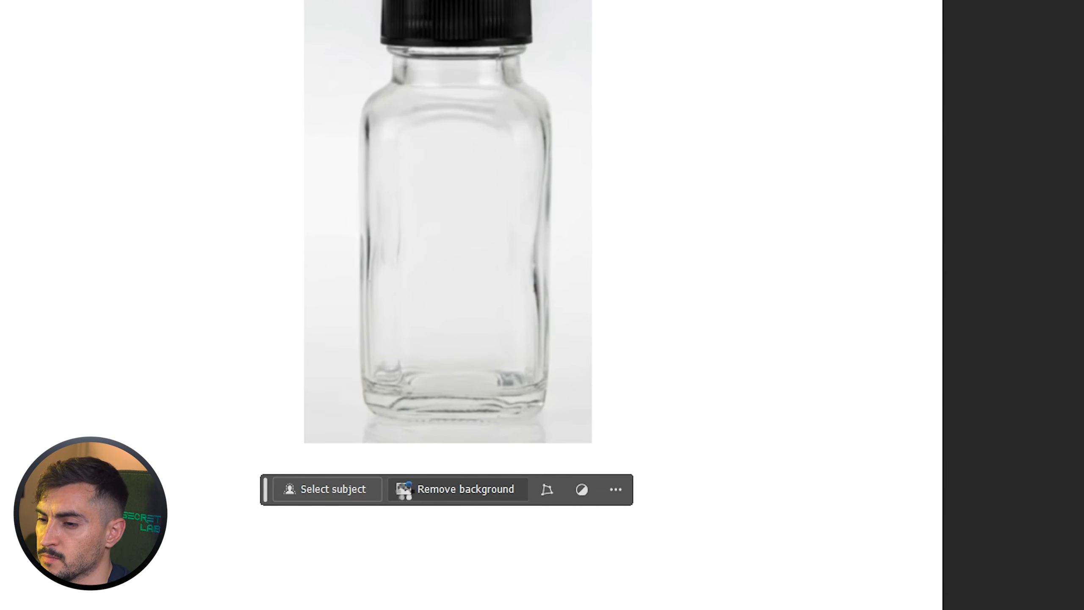
left_click(404, 489)
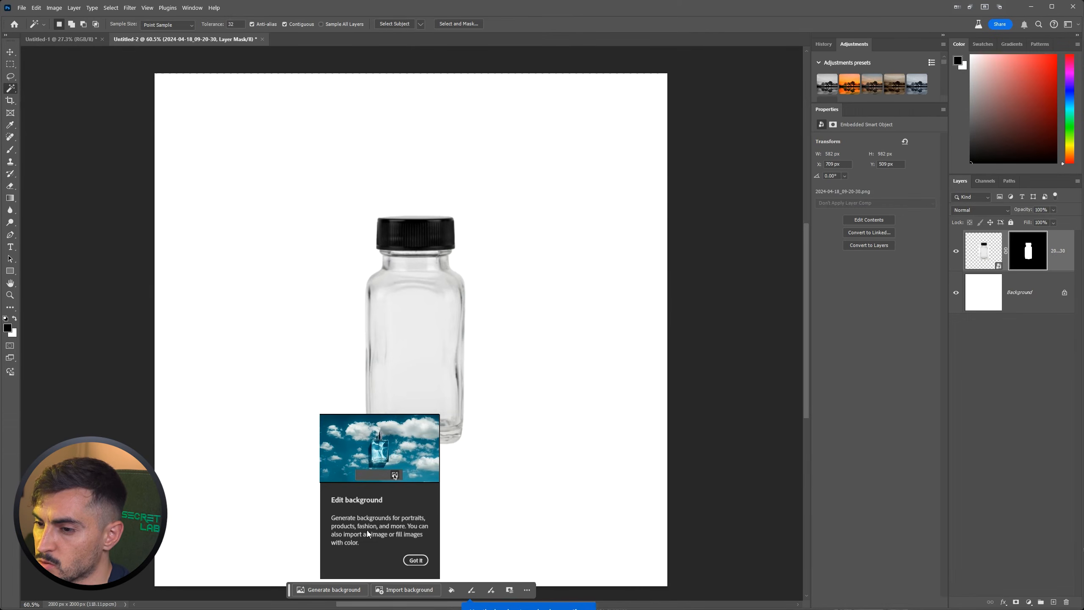
left_click(419, 559)
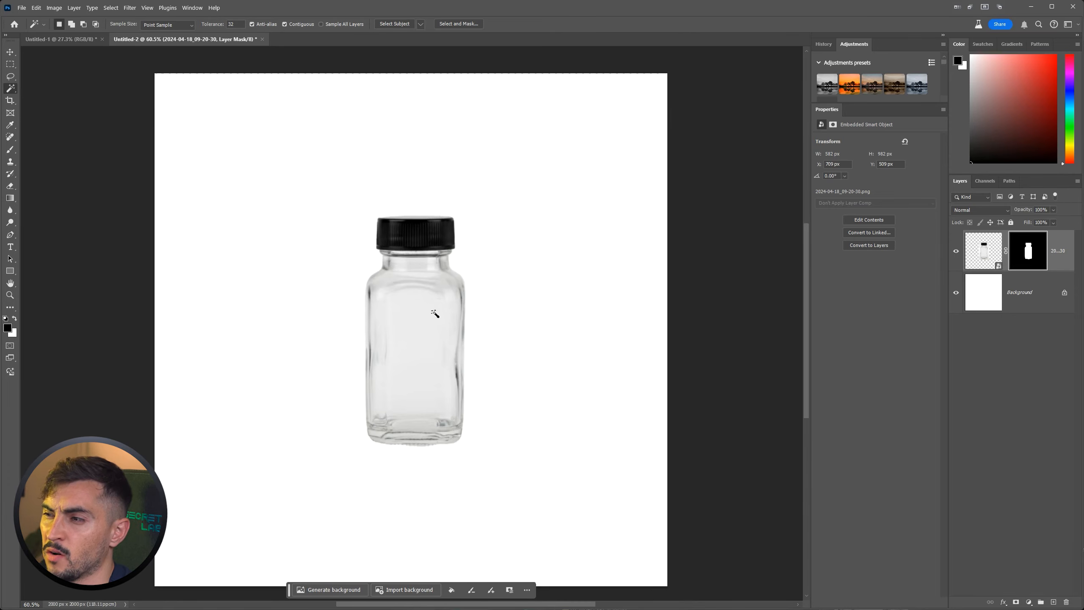
Check the bottle's cutout up close and generate a background for it without a prompt.
scroll(418, 254, "up", 7)
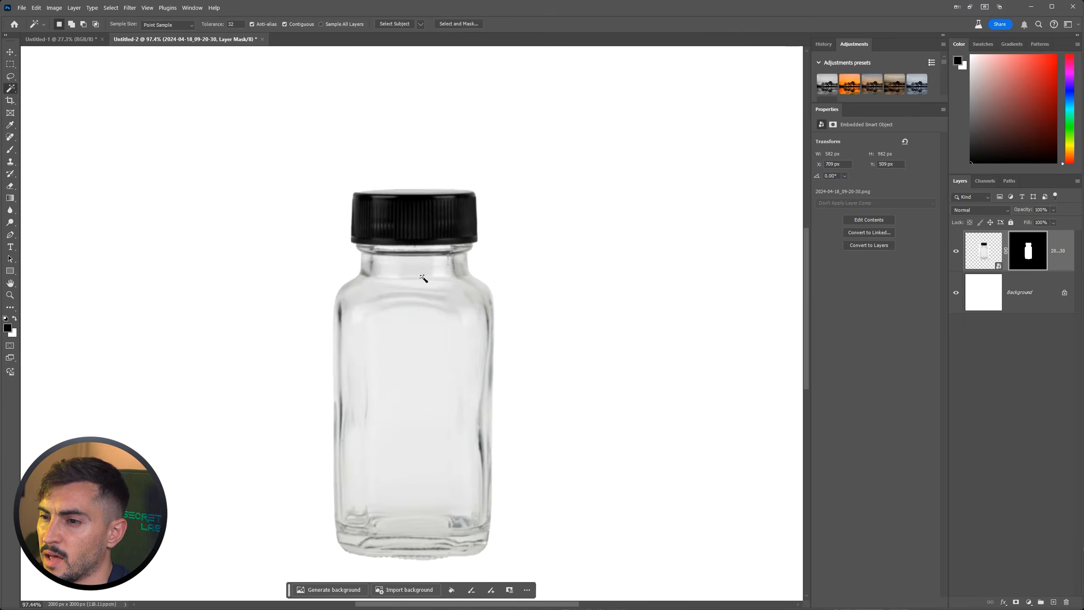
scroll(503, 249, "down", 8)
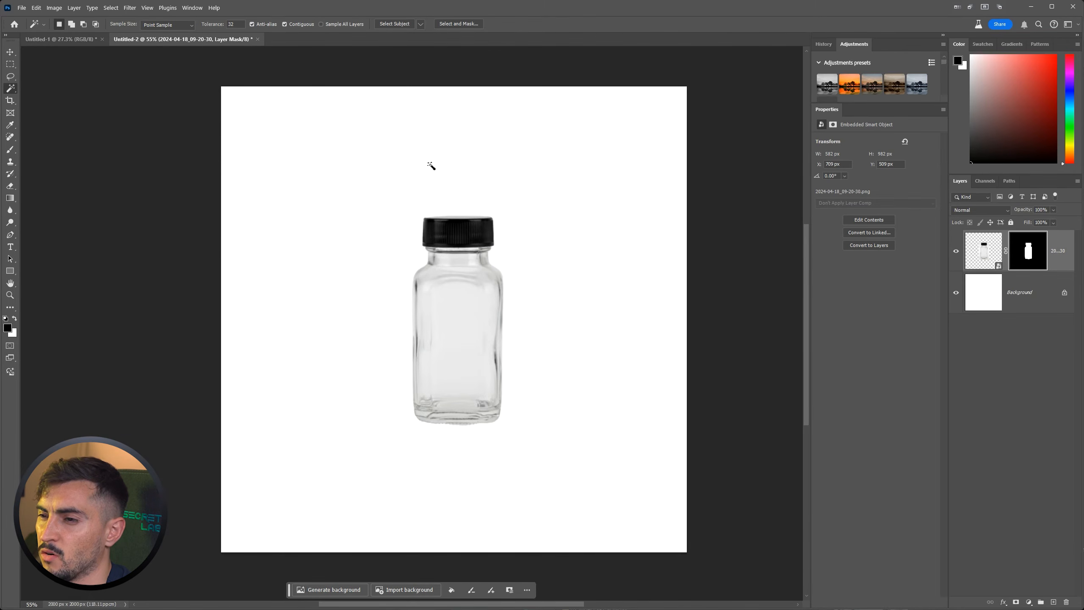
scroll(516, 359, "up", 1)
left_click(331, 589)
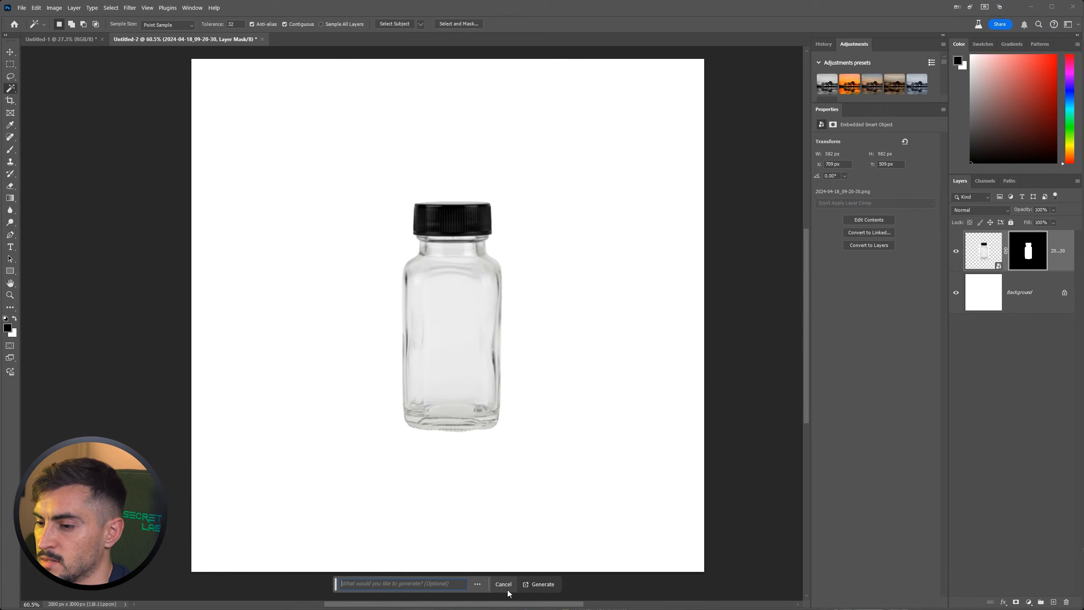
left_click(540, 587)
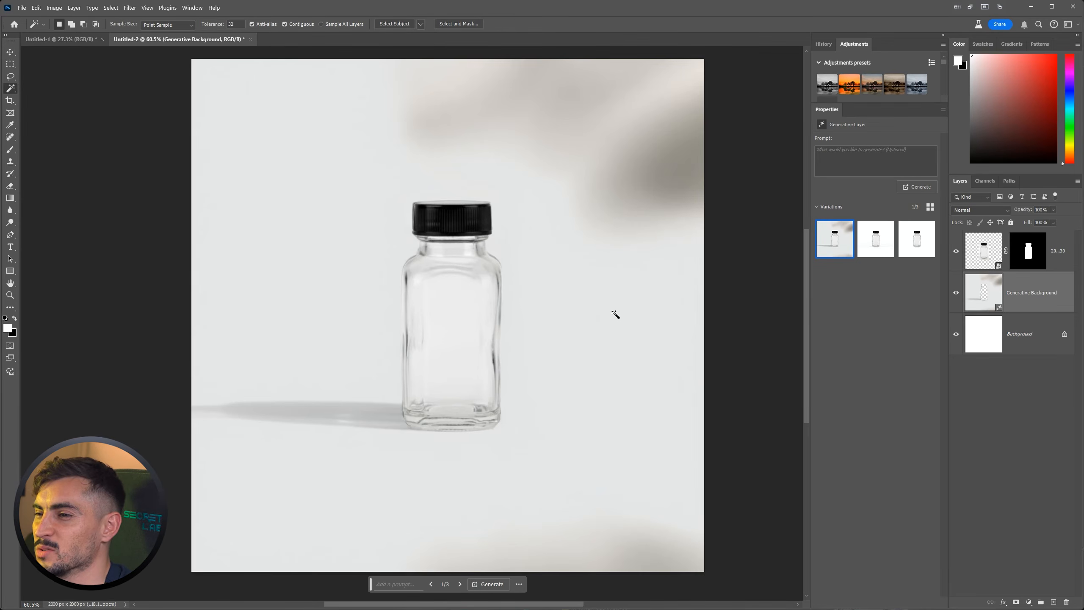
Compare the three generated bottle backgrounds and generate similar ones from the first variation.
left_click(866, 249)
left_click(917, 244)
left_click(827, 252)
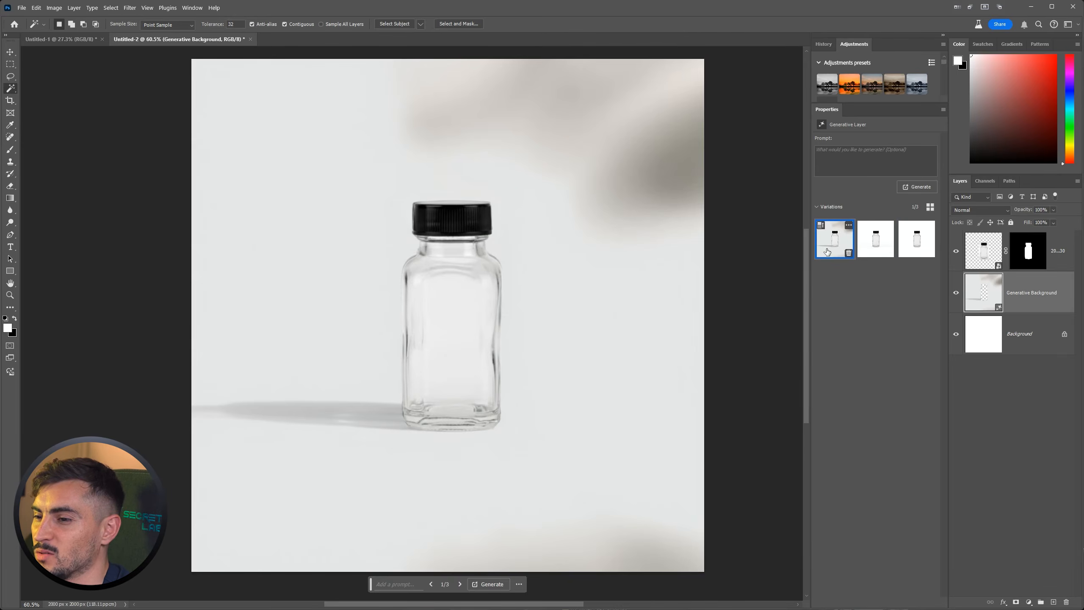
left_click(849, 226)
left_click(862, 250)
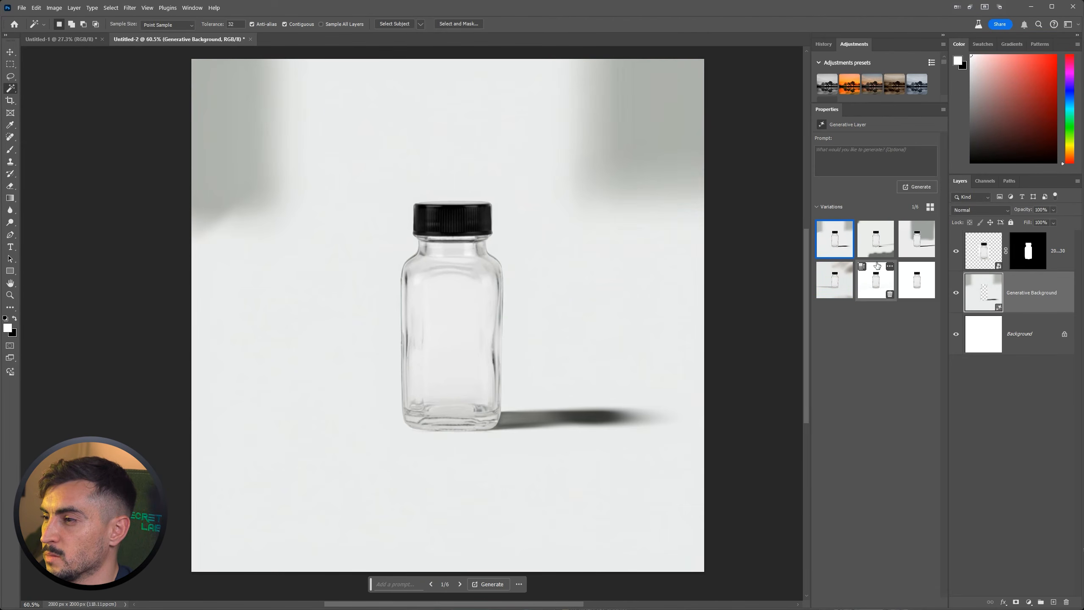
Compare the three new shadowed backgrounds behind the bottle and return to the first one.
left_click(887, 243)
left_click(917, 240)
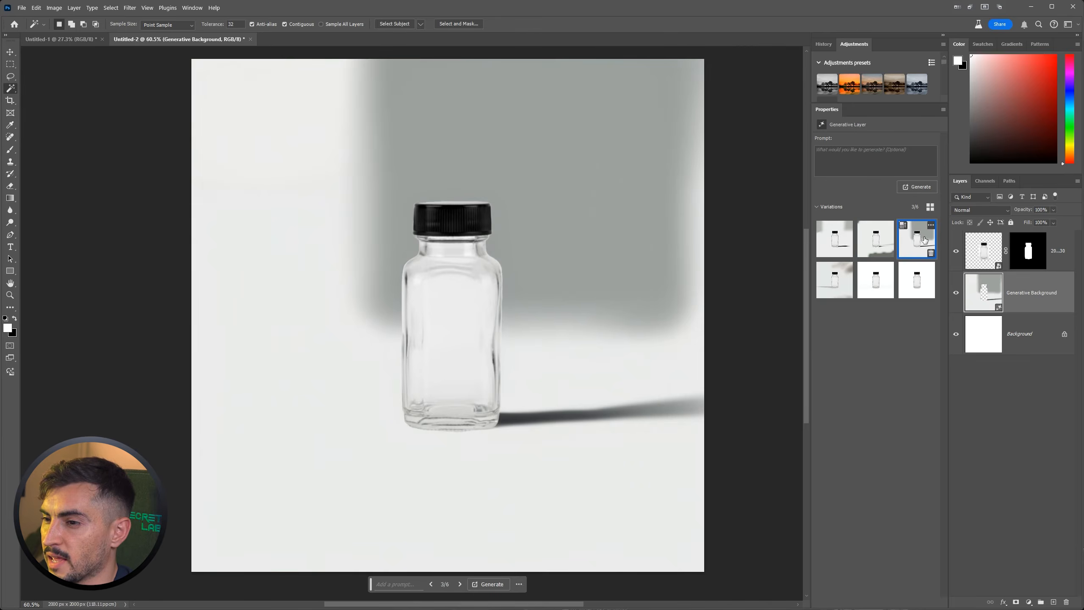
left_click(845, 238)
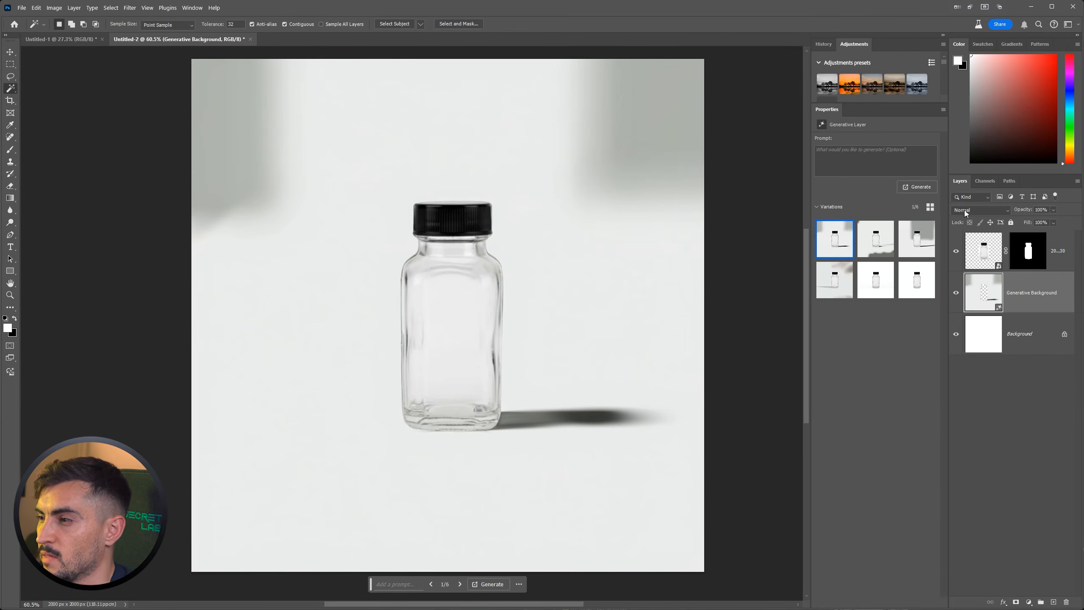
Hide the Generative Background layer and generate another bottle background from the prompt "dark stone and marble, elegant, with palm shading".
left_click(956, 293)
left_click(500, 545)
key("ctrl+z")
key("ctrl+z")
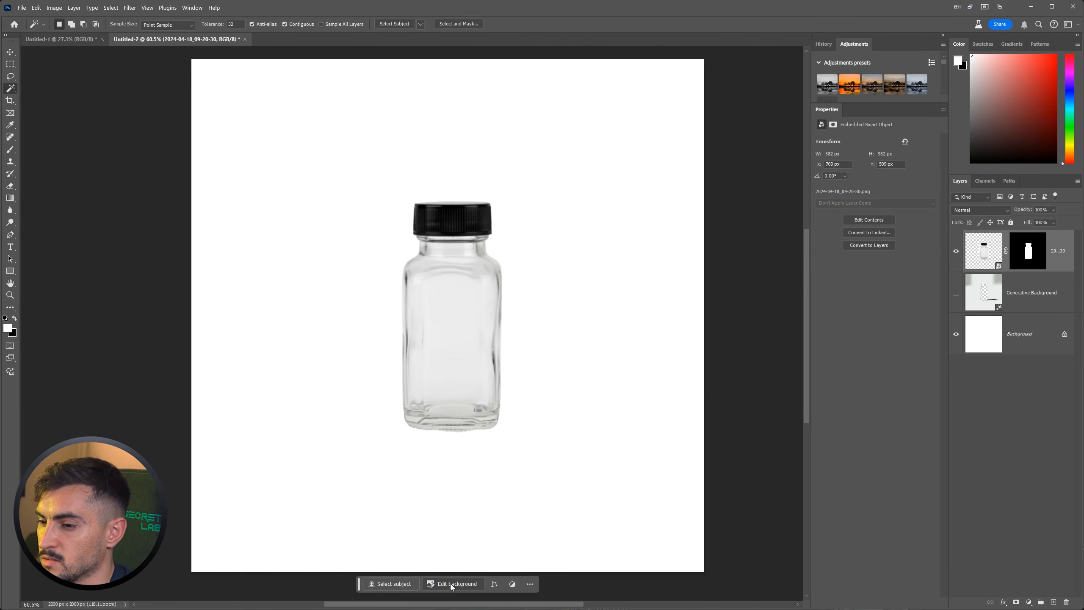
left_click(451, 585)
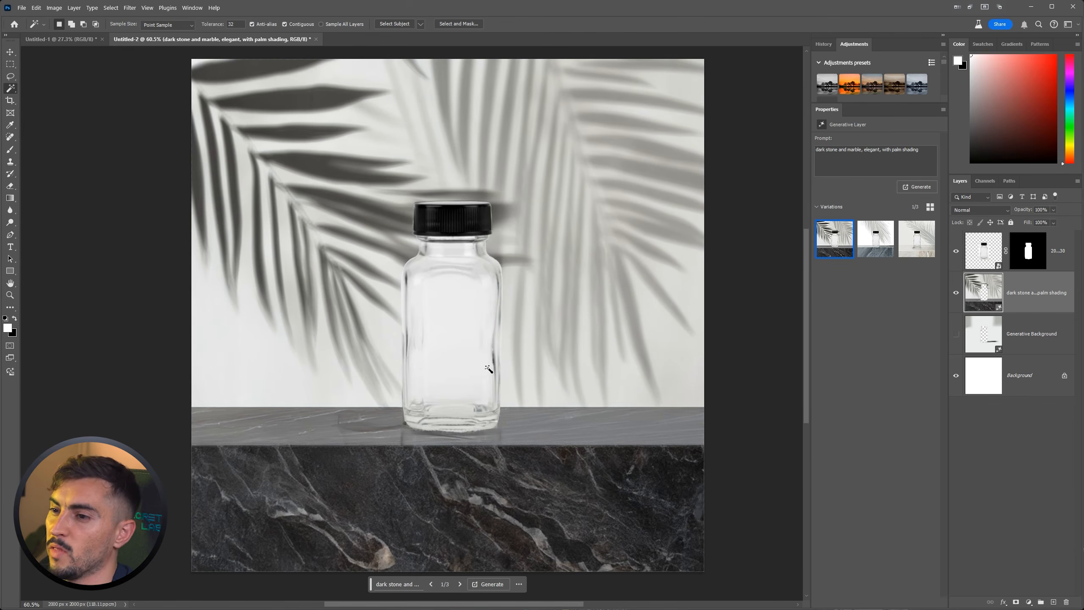
Examine how the bottle's base, shadow and reflection blend into the marble slab and the palm shading.
scroll(492, 371, "up", 6)
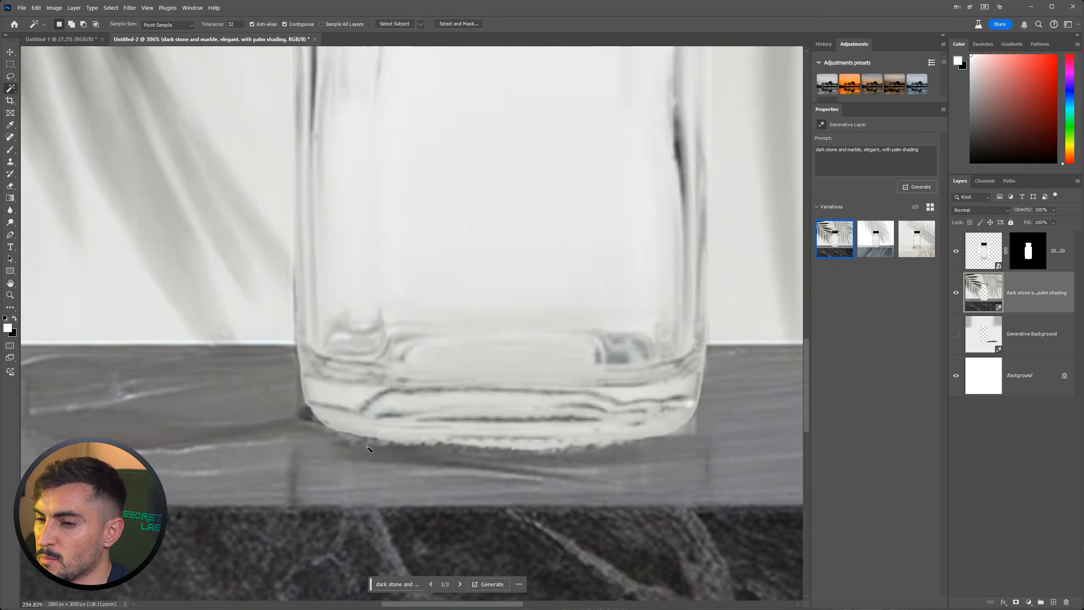
scroll(368, 447, "down", 8)
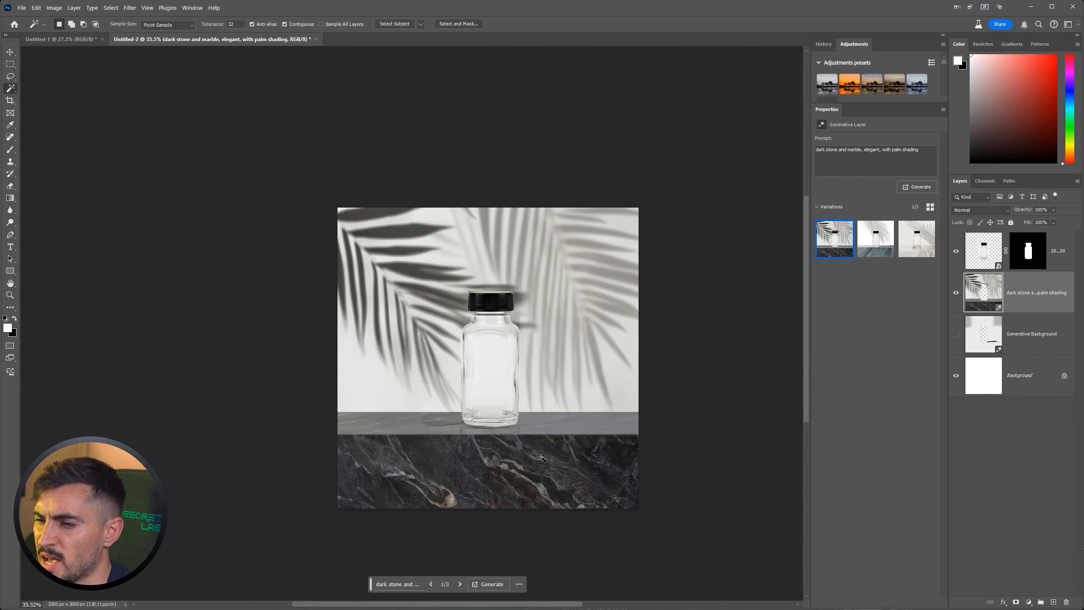
scroll(529, 445, "up", 3)
scroll(442, 428, "up", 2)
scroll(421, 385, "down", 4)
scroll(400, 367, "up", 1)
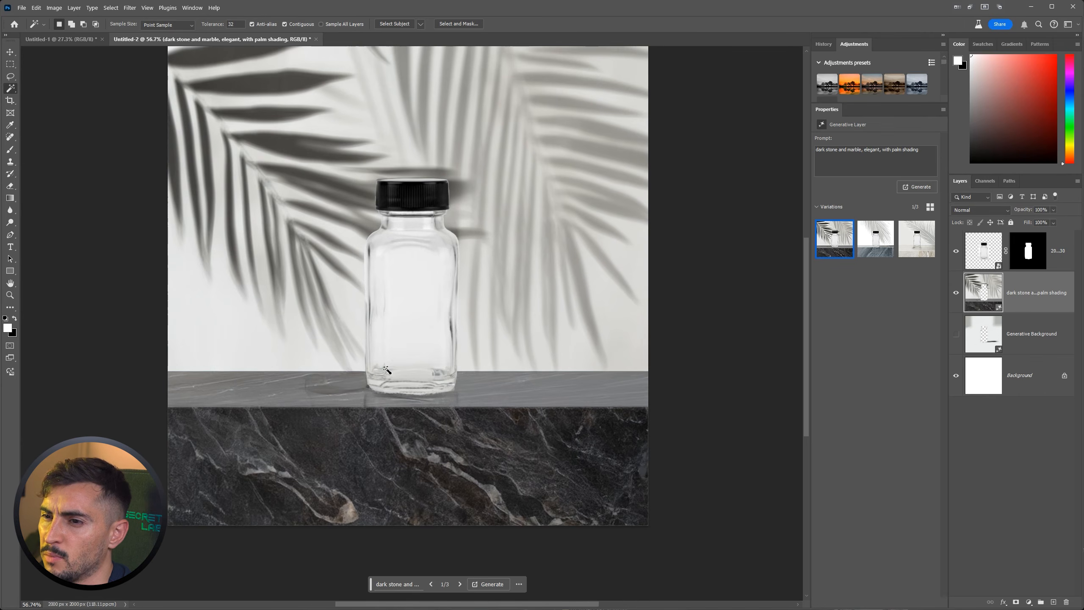
scroll(242, 146, "up", 2)
scroll(334, 166, "down", 4)
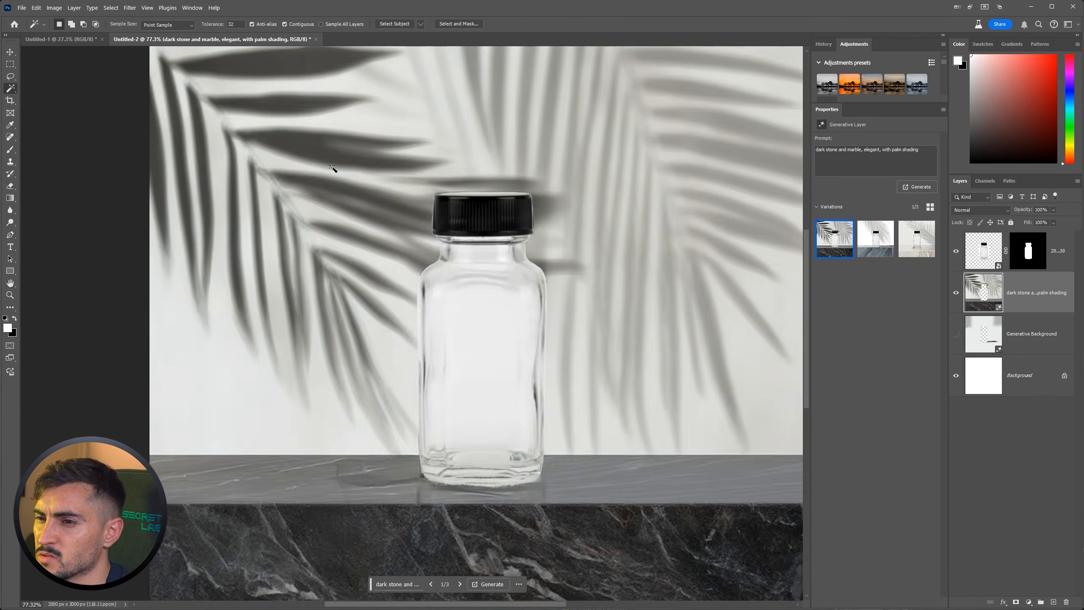
scroll(484, 138, "up", 1)
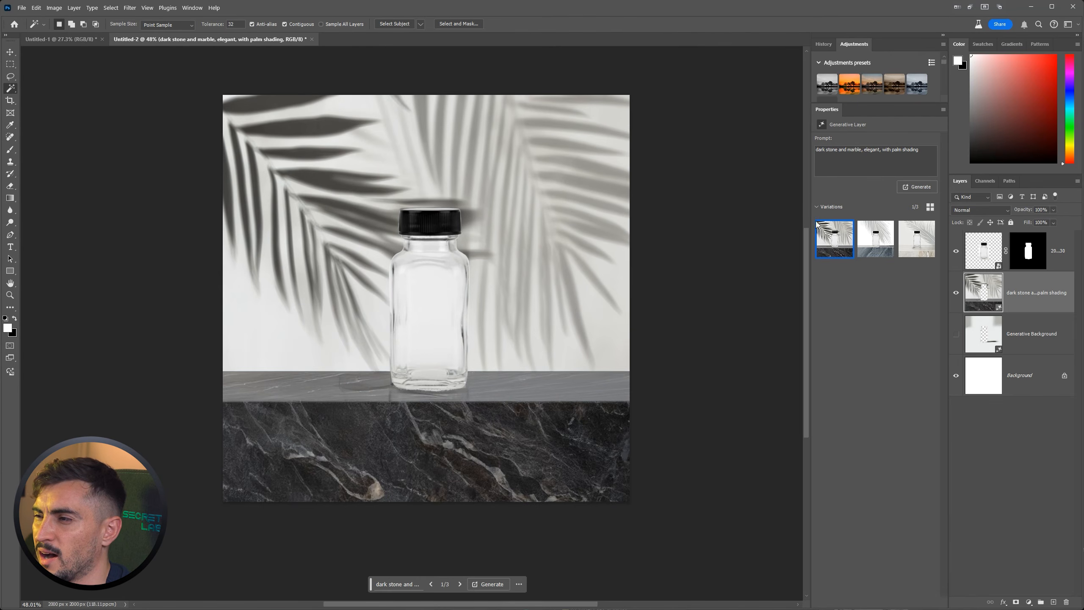
Compare the three marble and palm background variations and return to the first one.
left_click(878, 239)
left_click(917, 247)
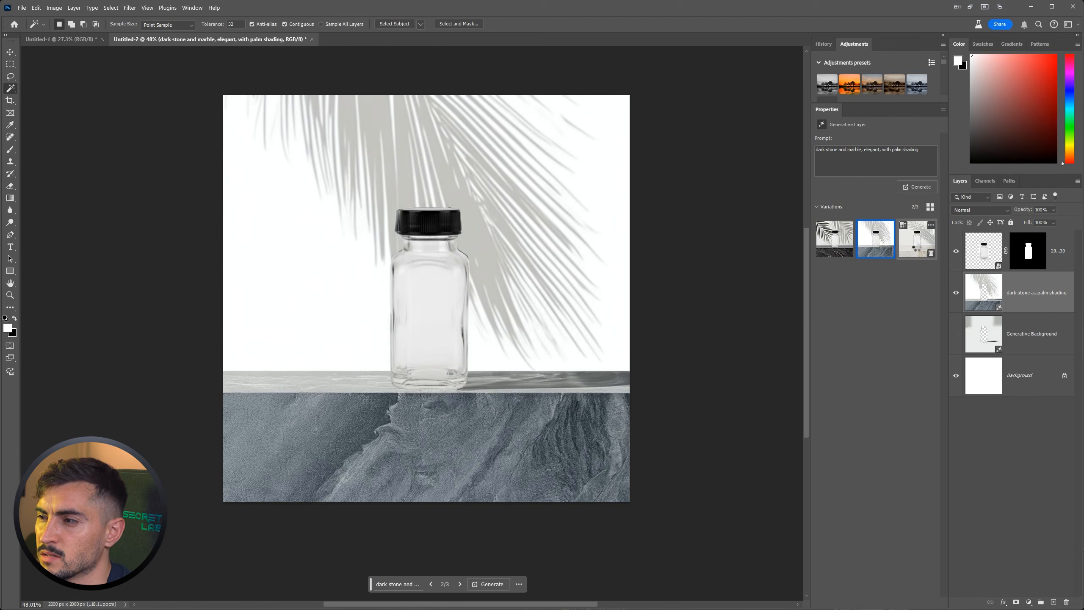
left_click(834, 238)
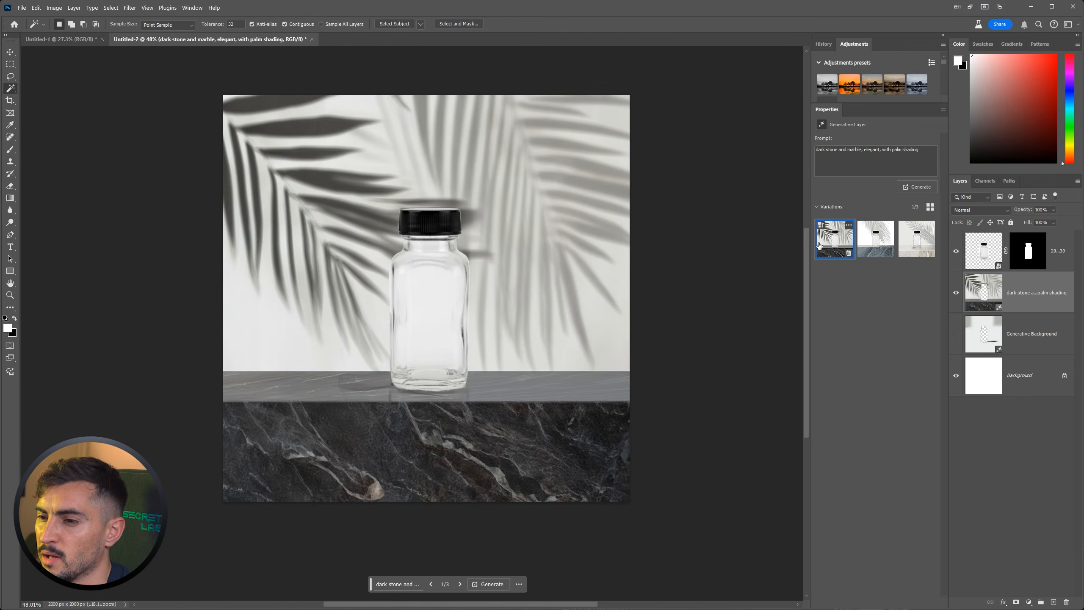
Inspect the bottle's base on the dark marble slab once more and switch to the second background variation.
scroll(368, 467, "up", 6)
scroll(488, 415, "down", 6)
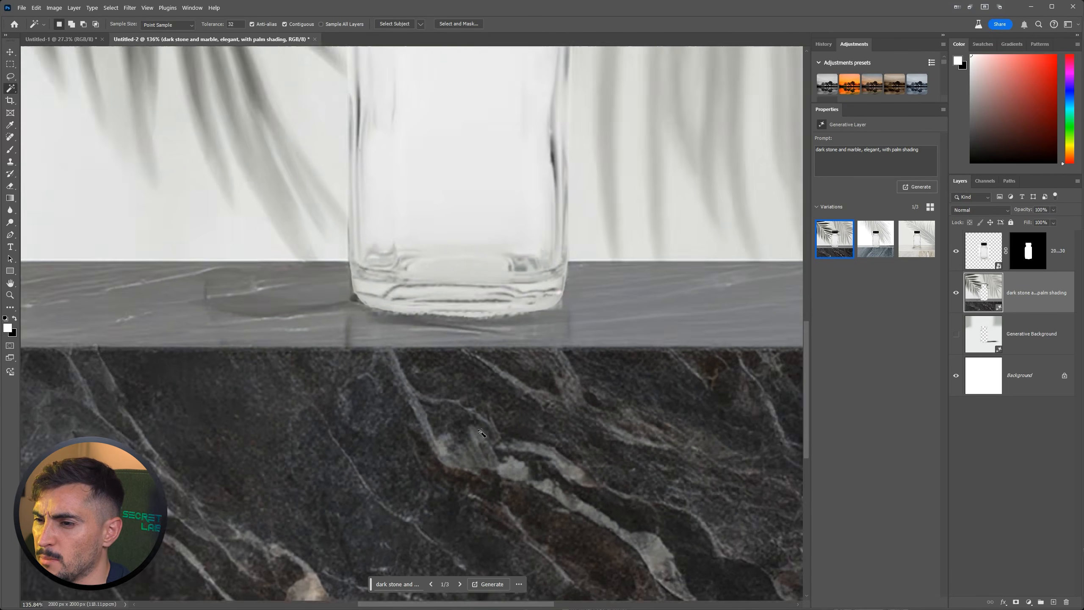
scroll(494, 313, "up", 2)
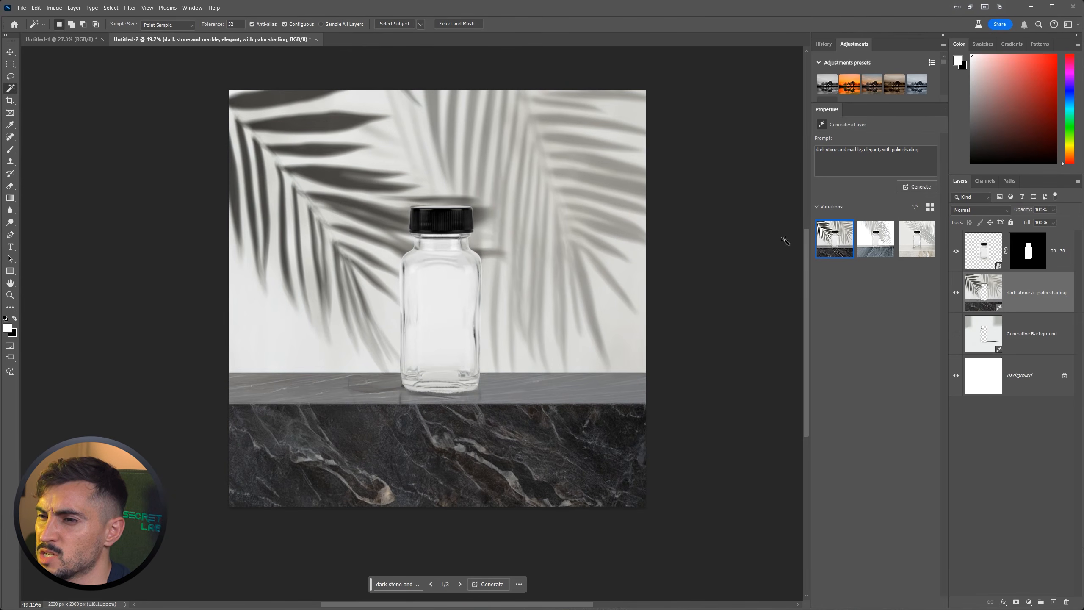
left_click(876, 239)
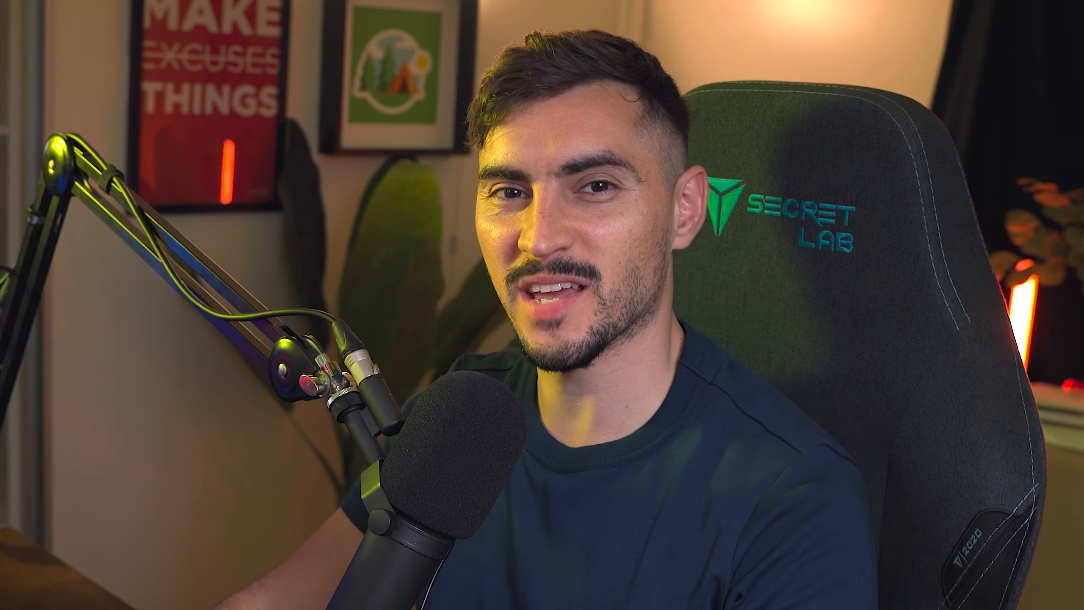